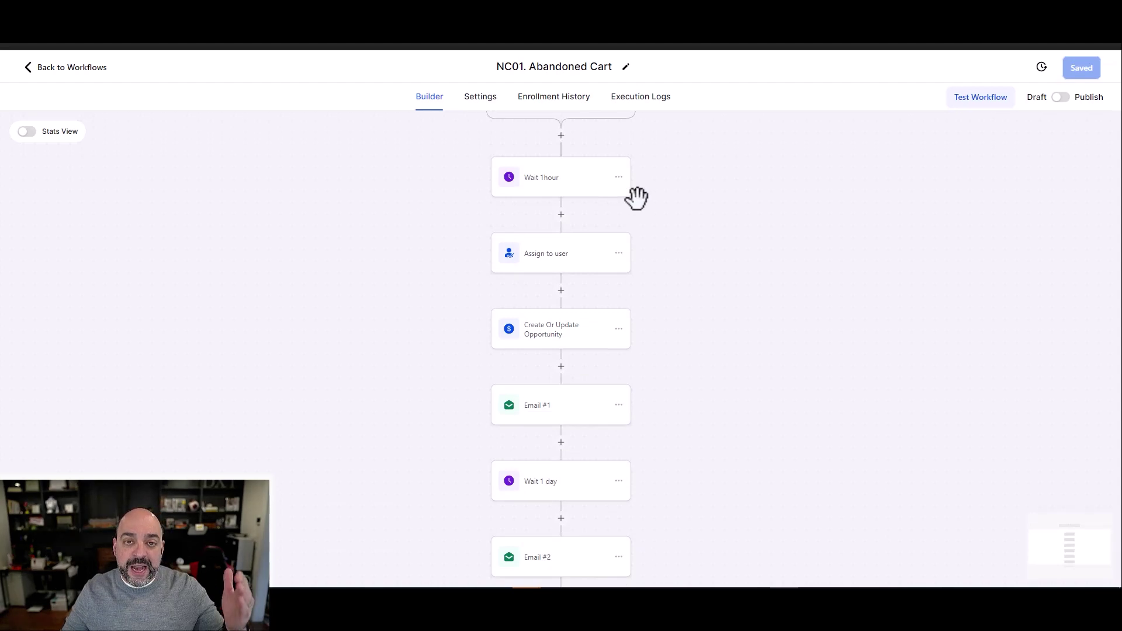
Add a new step below Create Or Update Opportunity and search the actions for 'split'
click(561, 367)
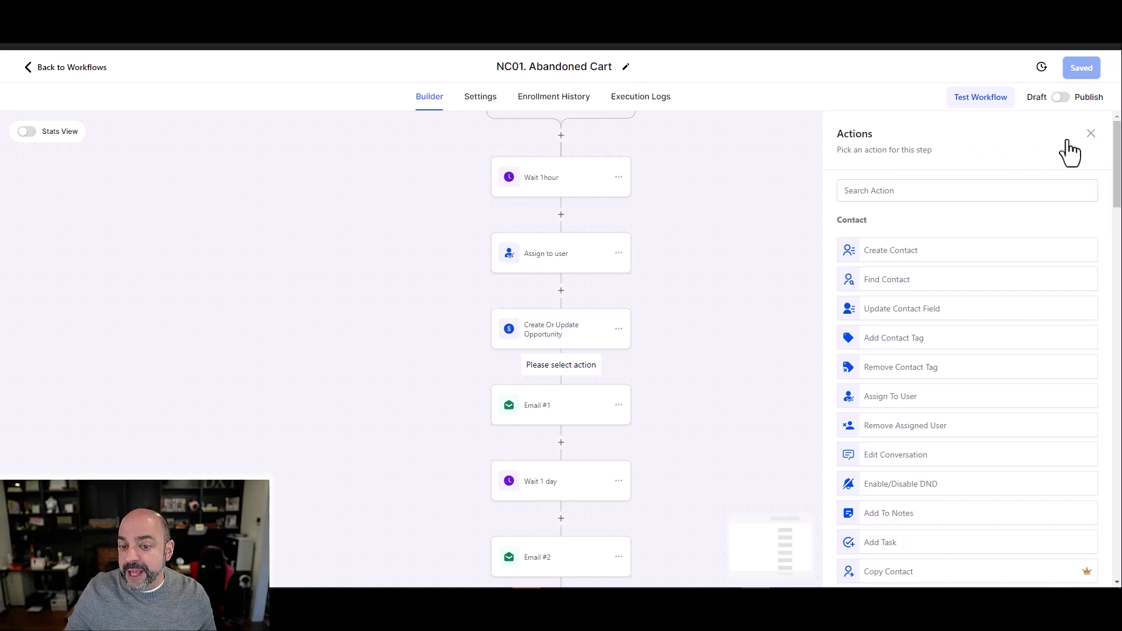
click(1090, 134)
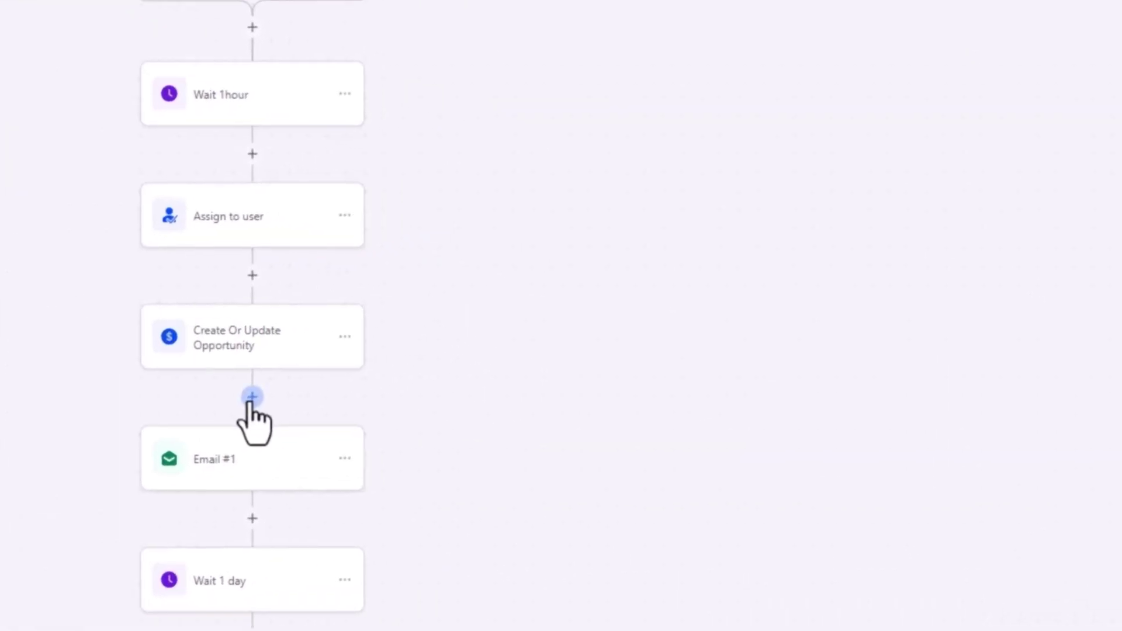
click(560, 367)
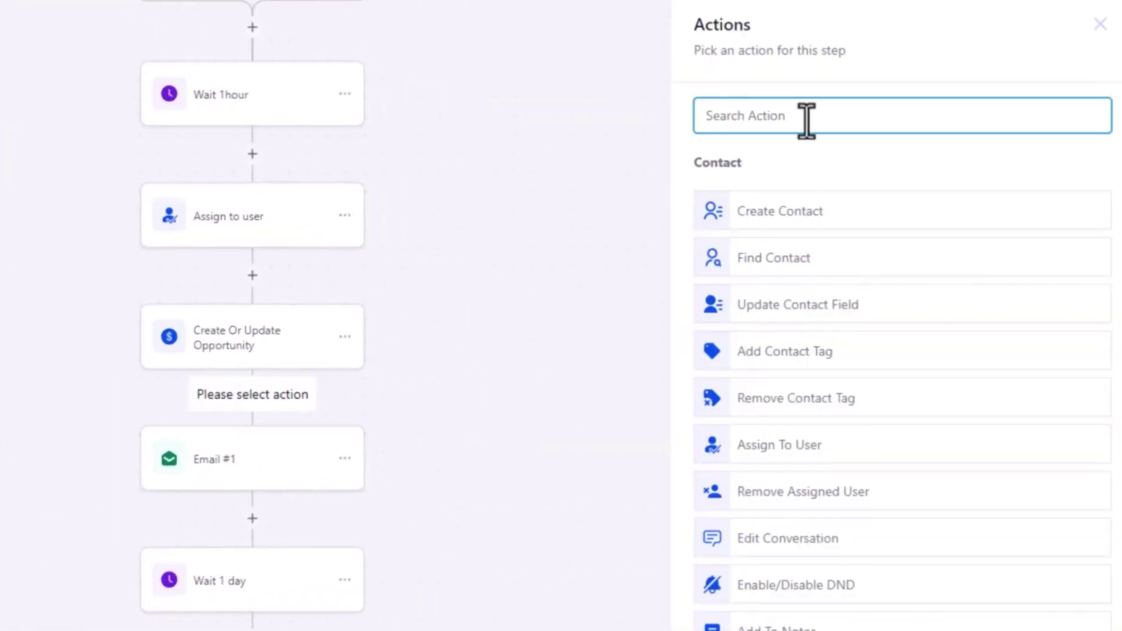
text(split)
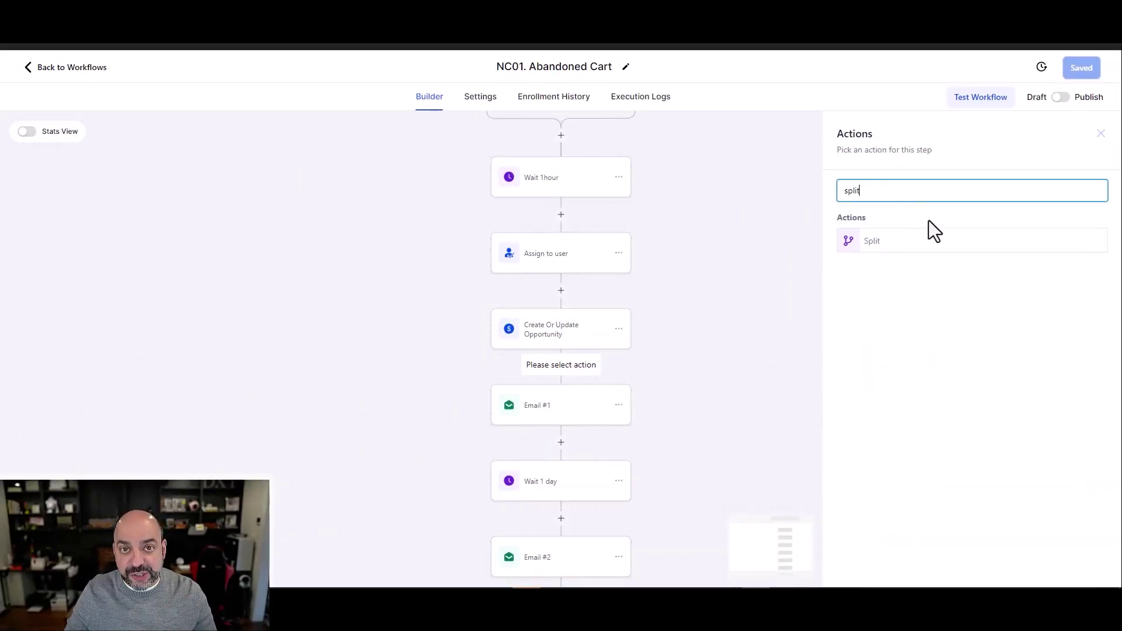
Make the step a Split with a third path, weighted 25% / 50% / 25%, and save it
click(940, 240)
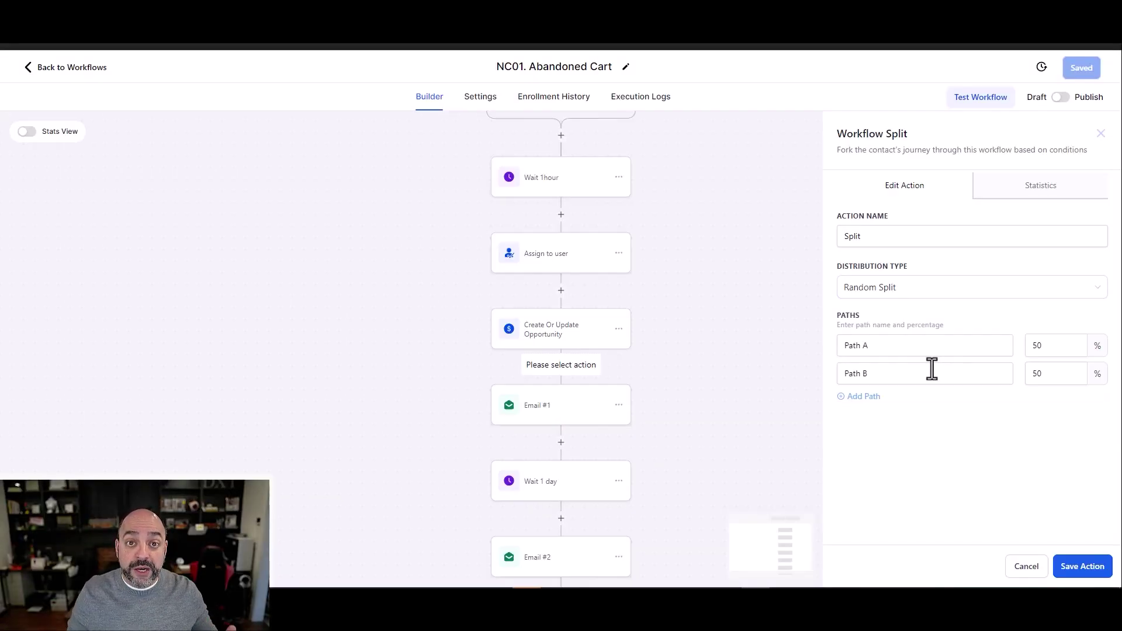
click(882, 395)
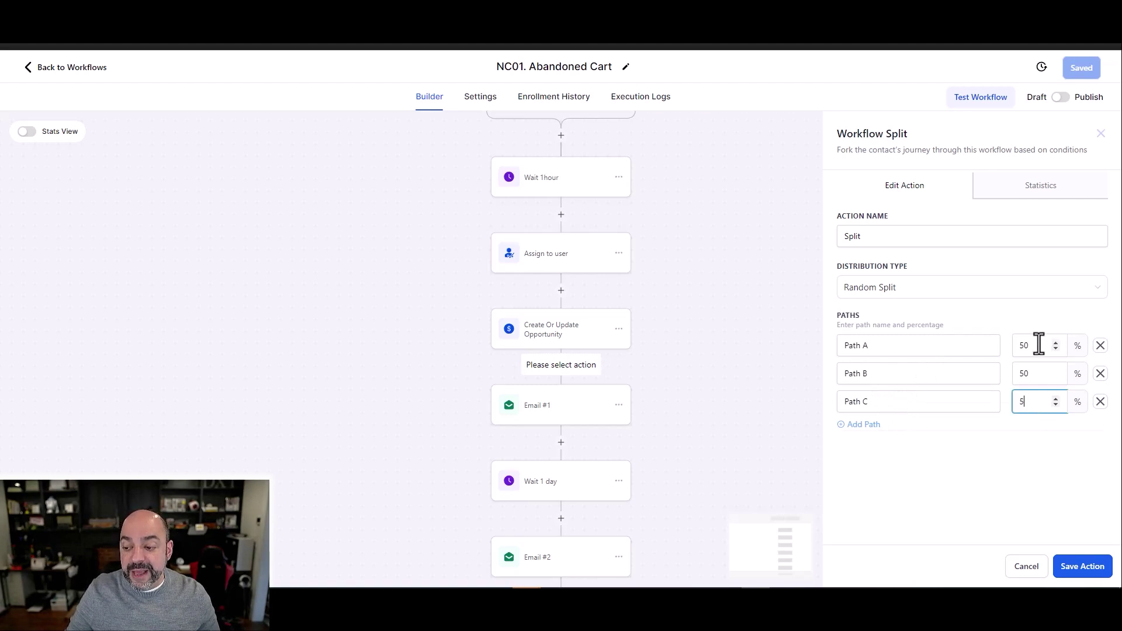
text(25)
click(1024, 373)
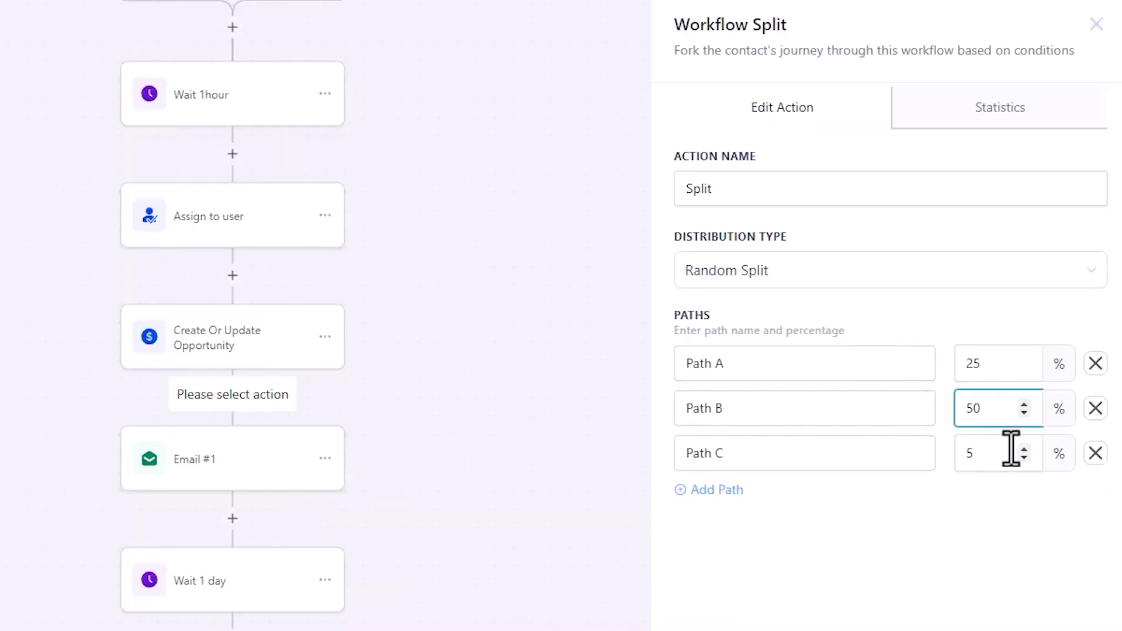
double_click(961, 457)
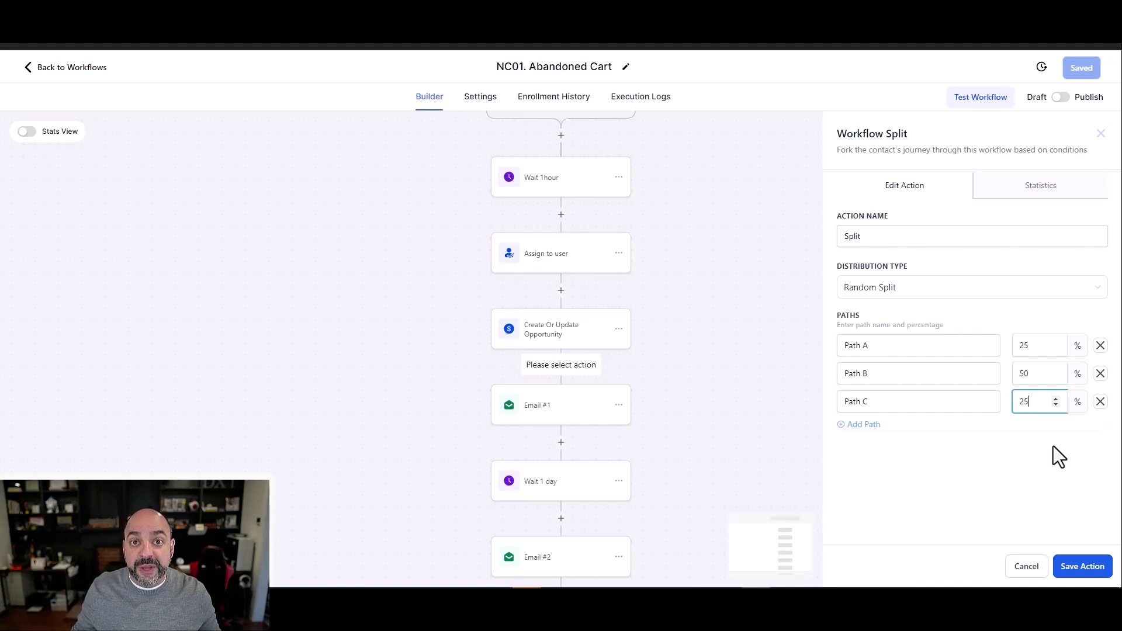
click(1093, 564)
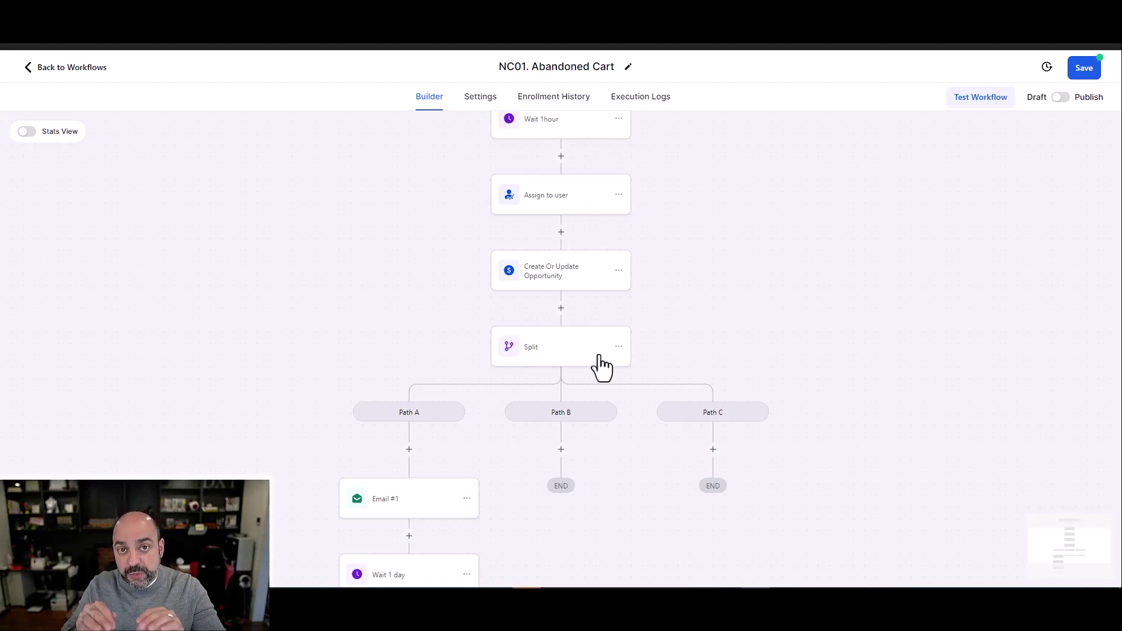
Reopen and close the Split settings unchanged, then turn on Stats View
click(571, 349)
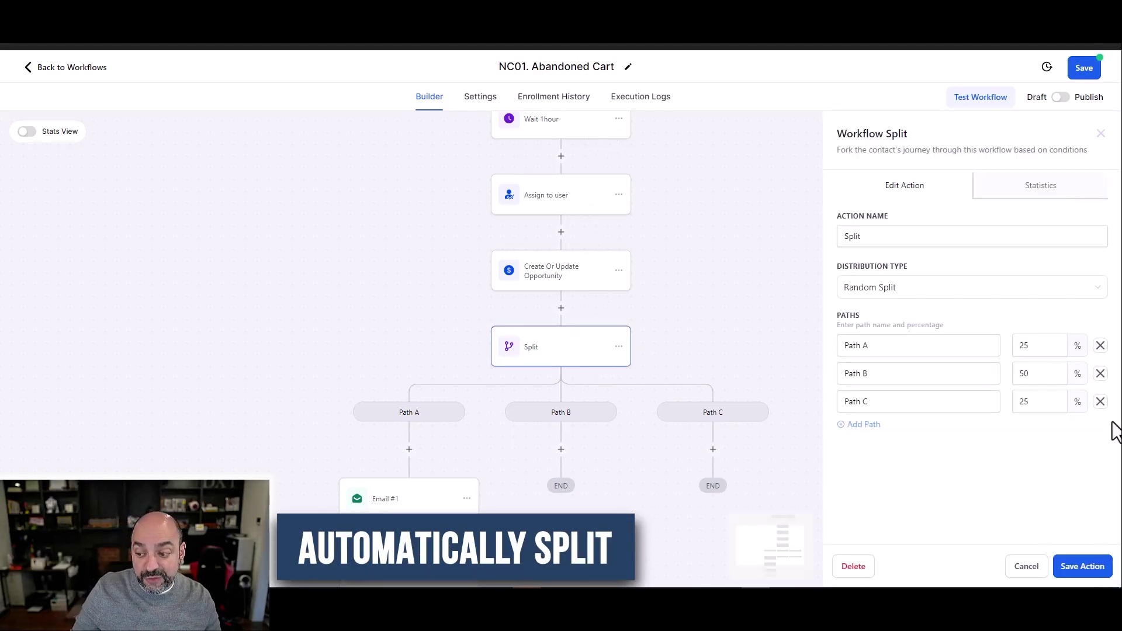
click(1027, 566)
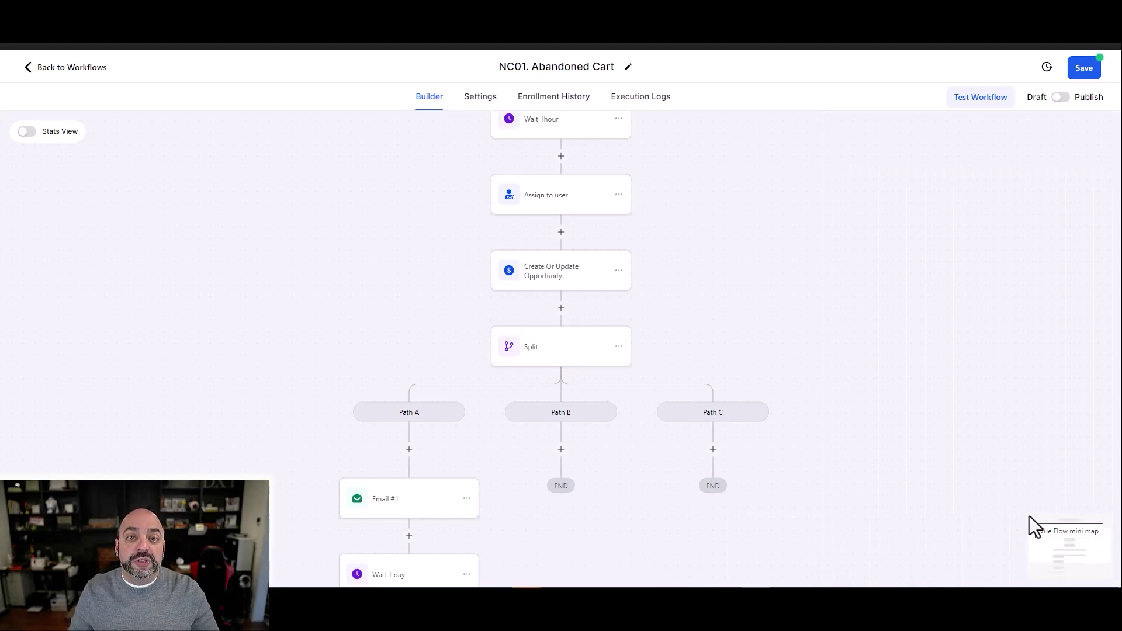
click(58, 132)
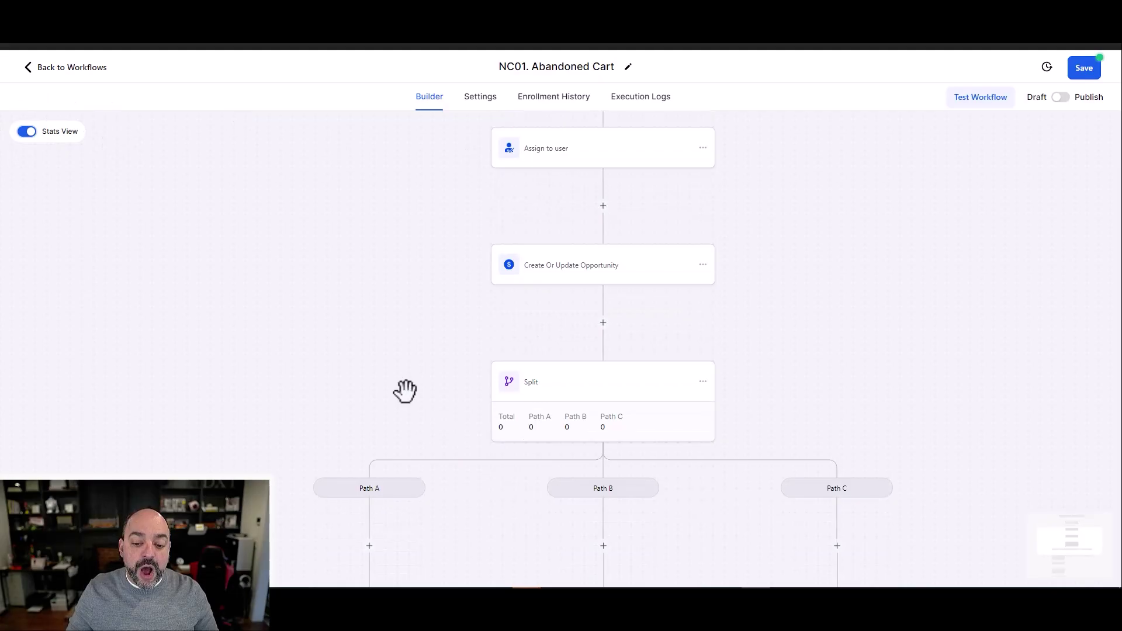
scroll(497, 380, down, 2)
scroll(386, 362, down, 2)
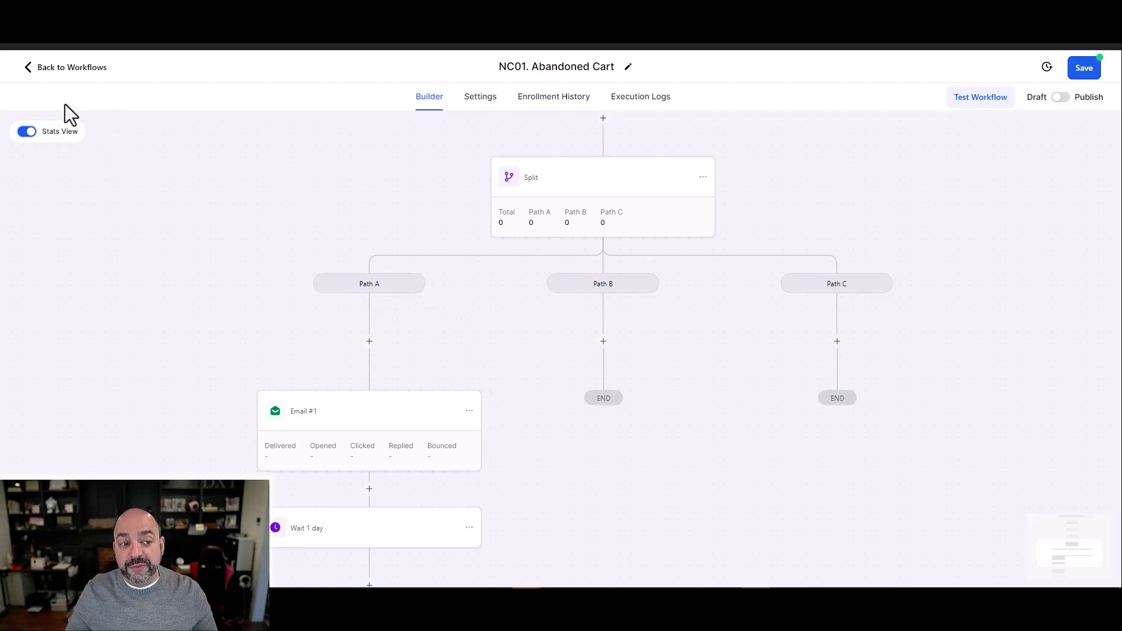
Copy all actions from Path A's Email #1 into Path B, then copy that single email into Path C
click(468, 411)
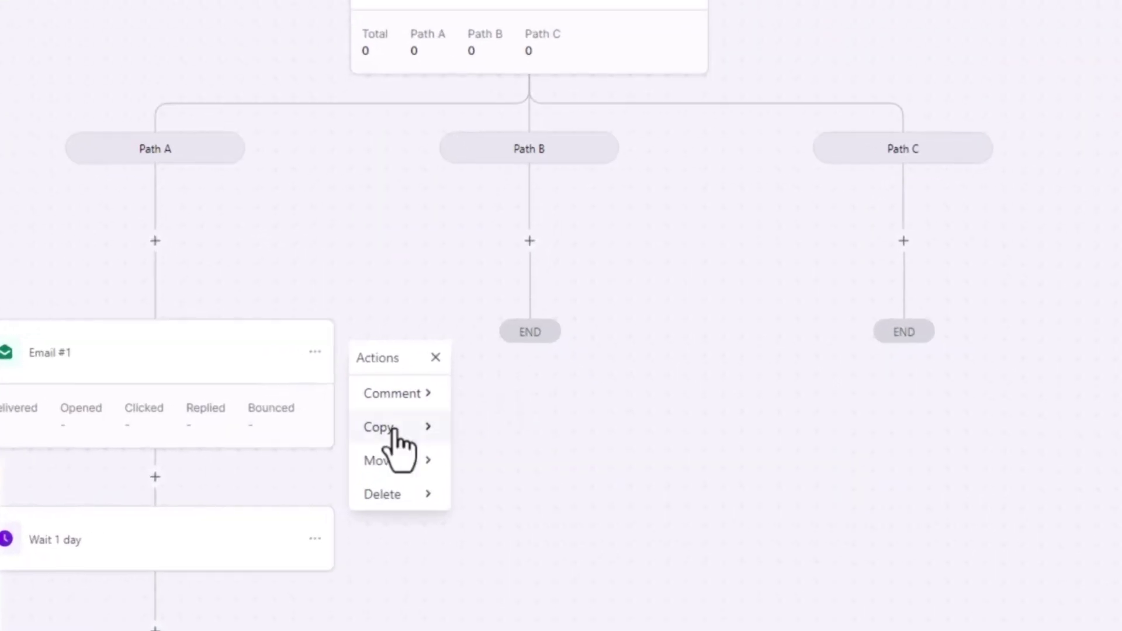
mouse_move(393, 429)
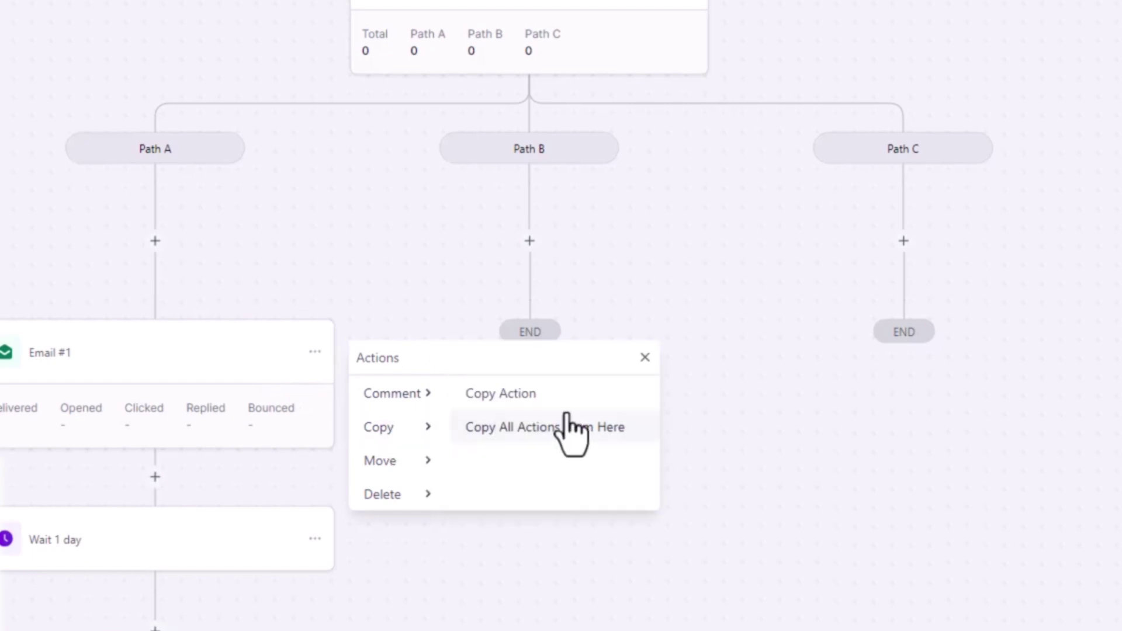
click(566, 425)
click(528, 239)
click(689, 351)
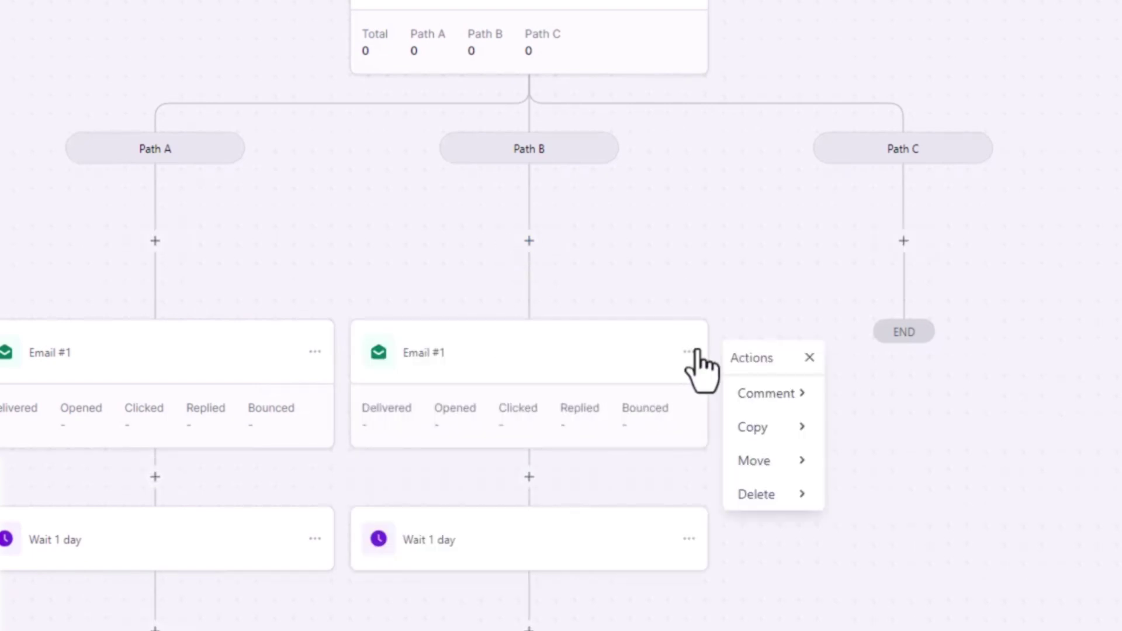
mouse_move(794, 429)
click(900, 386)
click(903, 243)
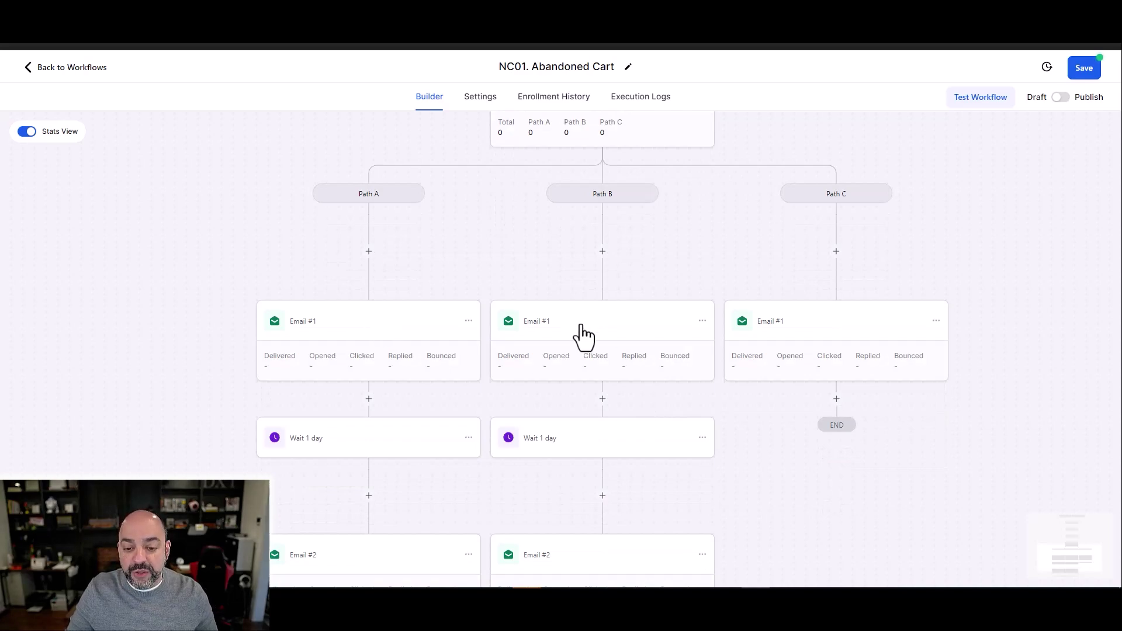
Edit the action name of Path B's Email #1 and save the step
click(581, 330)
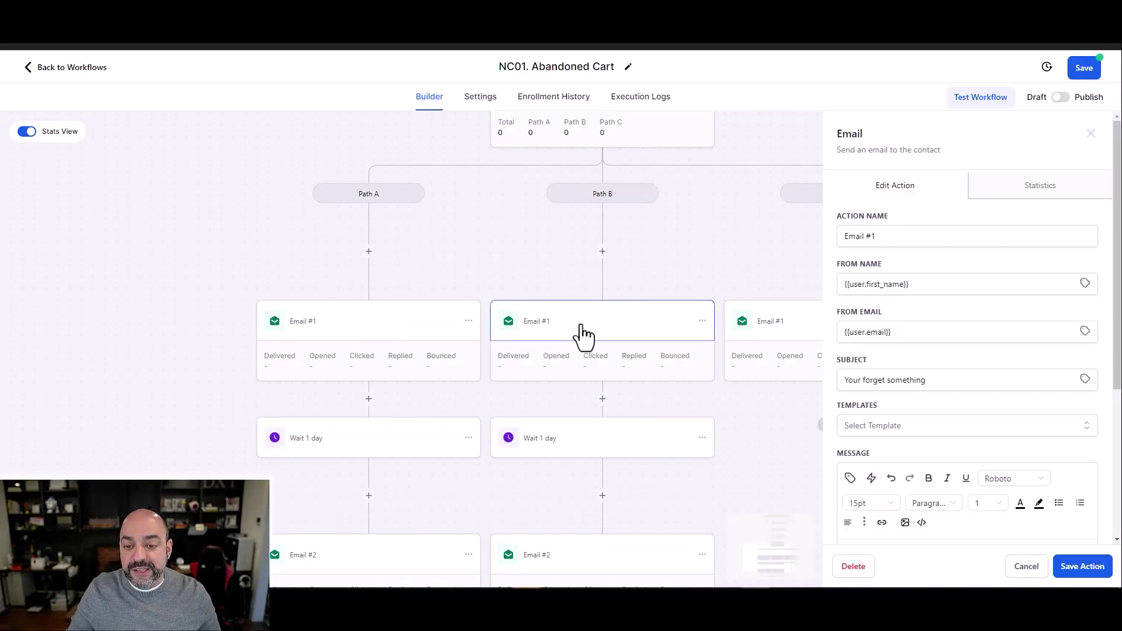
click(872, 303)
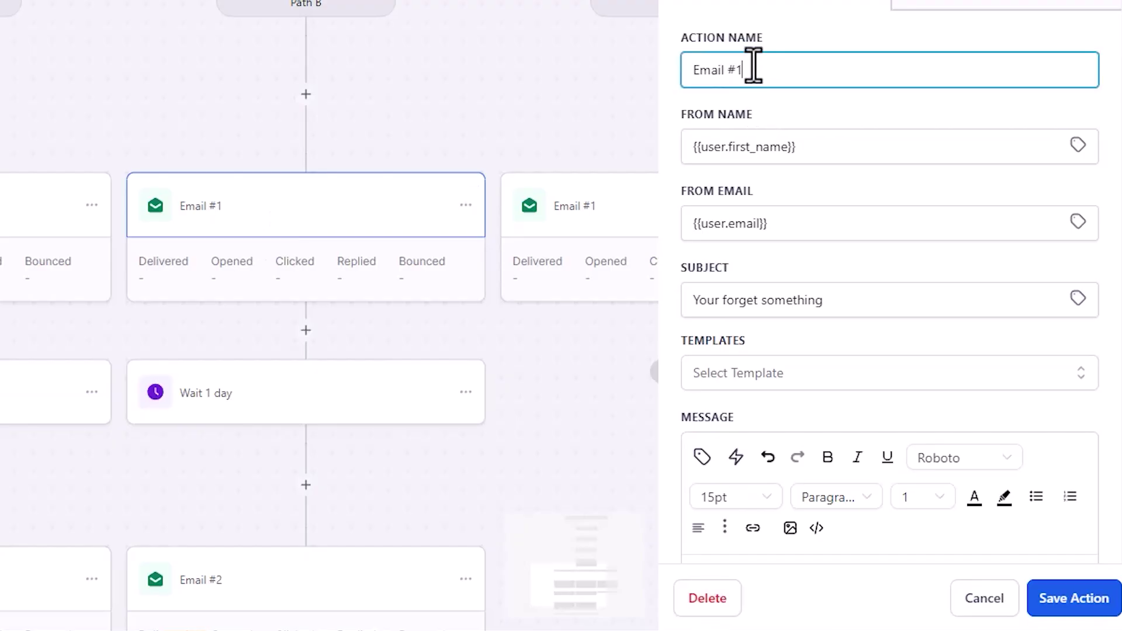
scroll(801, 342, down, 5)
scroll(848, 377, down, 5)
drag(814, 298, 822, 298)
click(1041, 602)
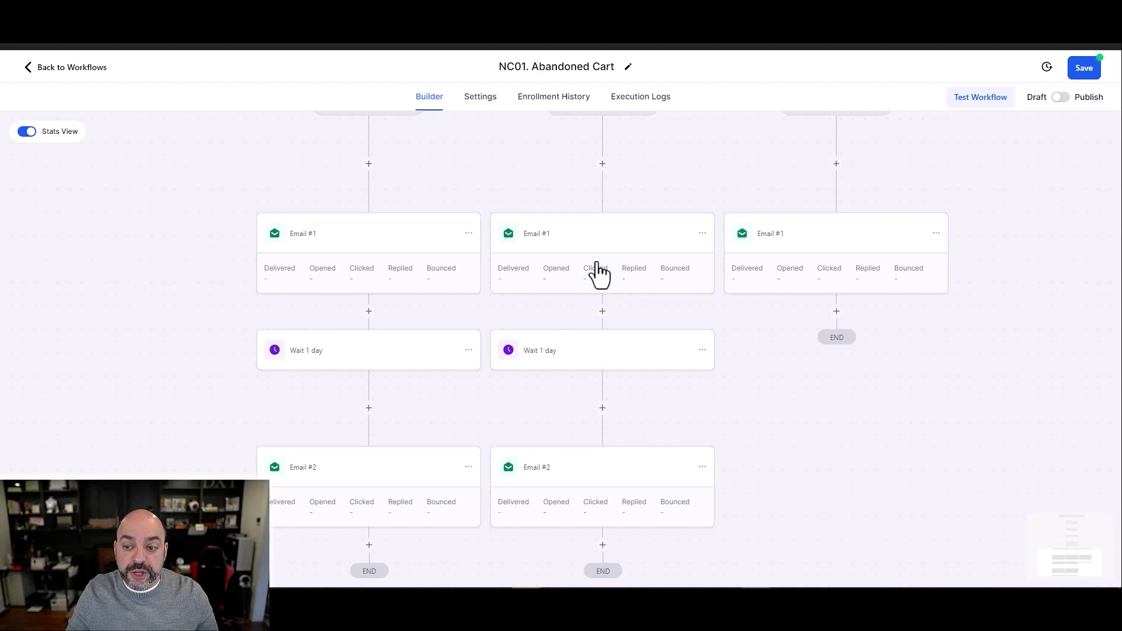
scroll(599, 269, up, 5)
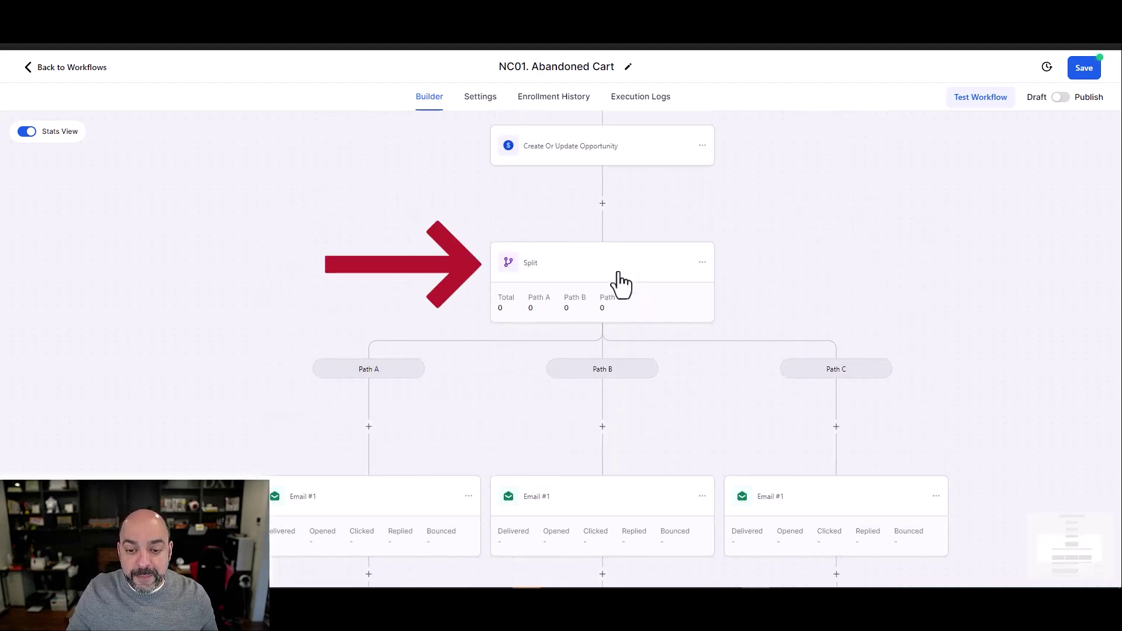
Leave the Abandoned Cart workflow for the Workflows list, confirming the discard of unsaved changes
click(620, 284)
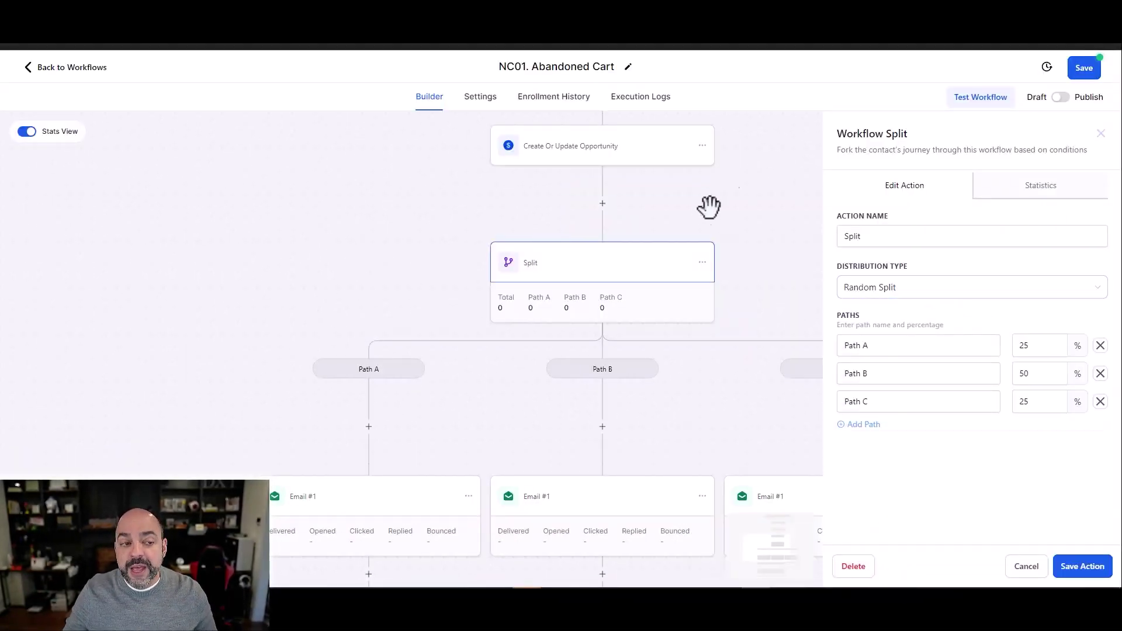
click(75, 80)
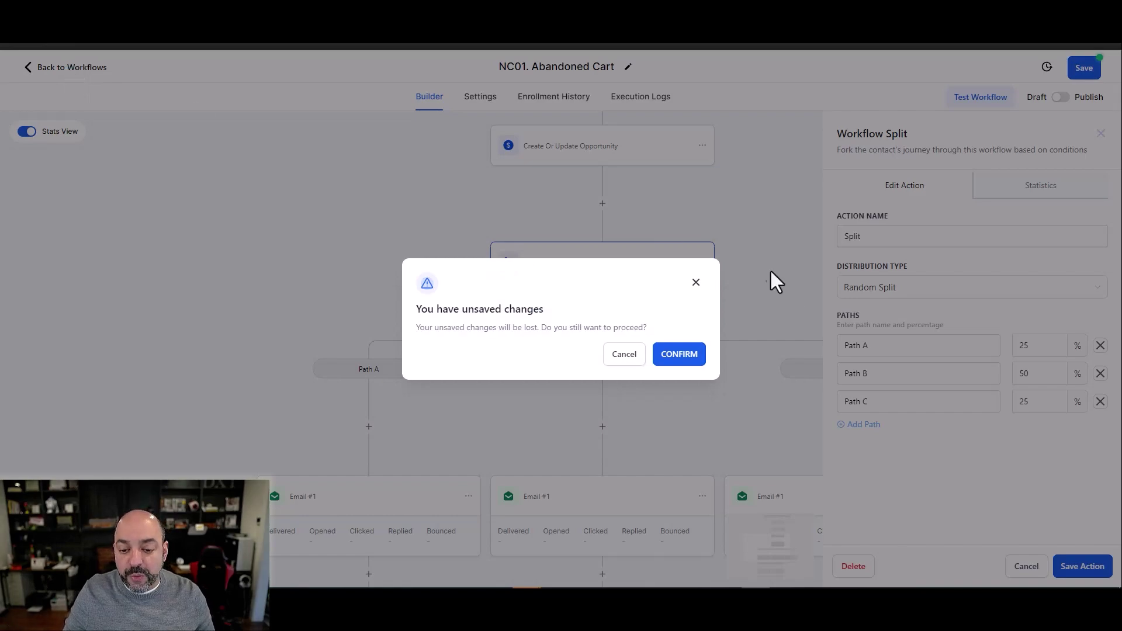
click(679, 354)
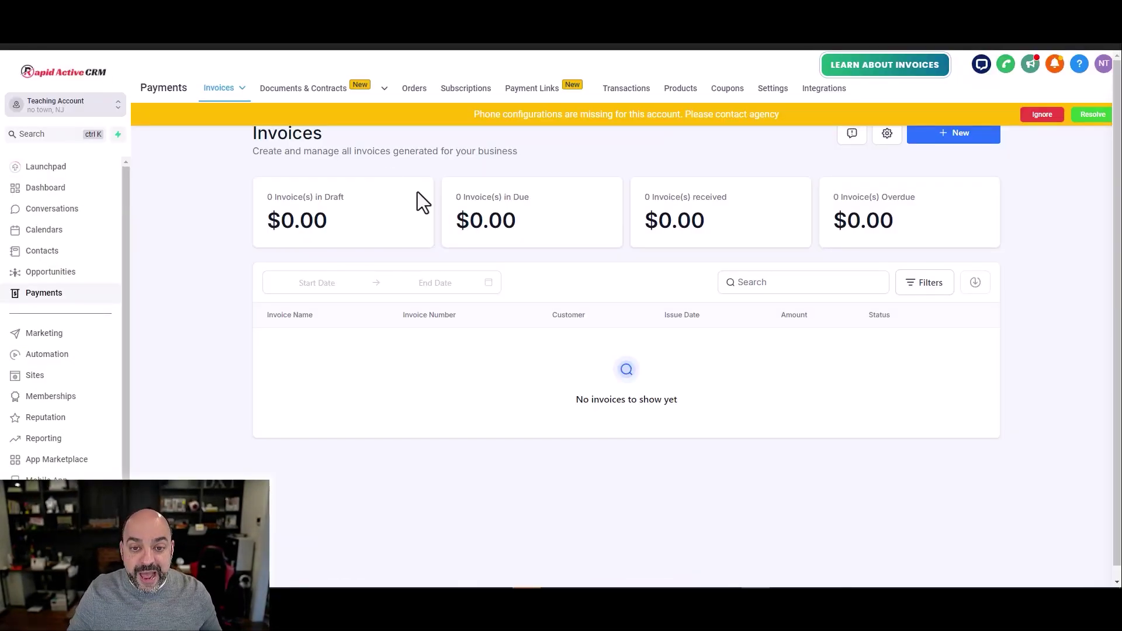
Create a payment link for Salsa Lessons requiring a phone number, keeping Pay wording, in test mode
click(513, 93)
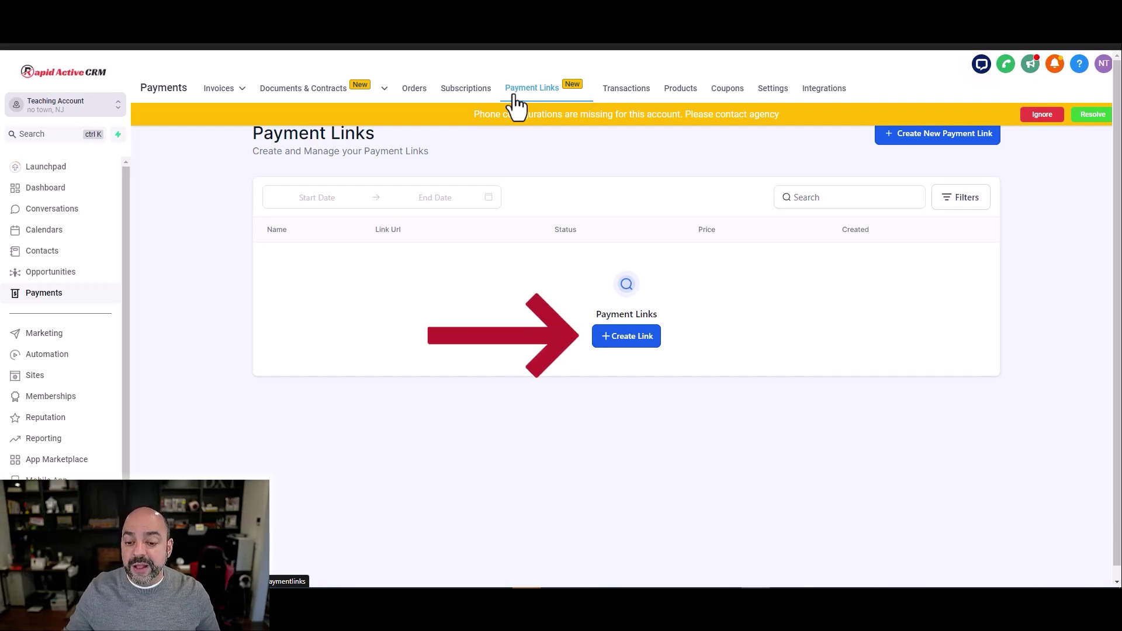
click(647, 341)
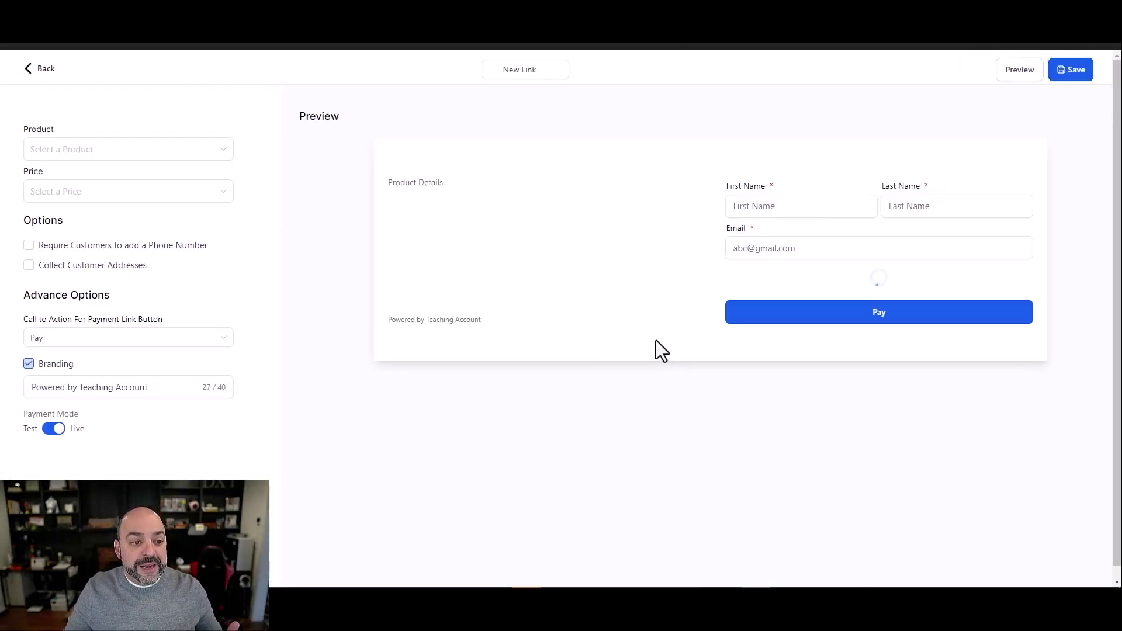
click(196, 151)
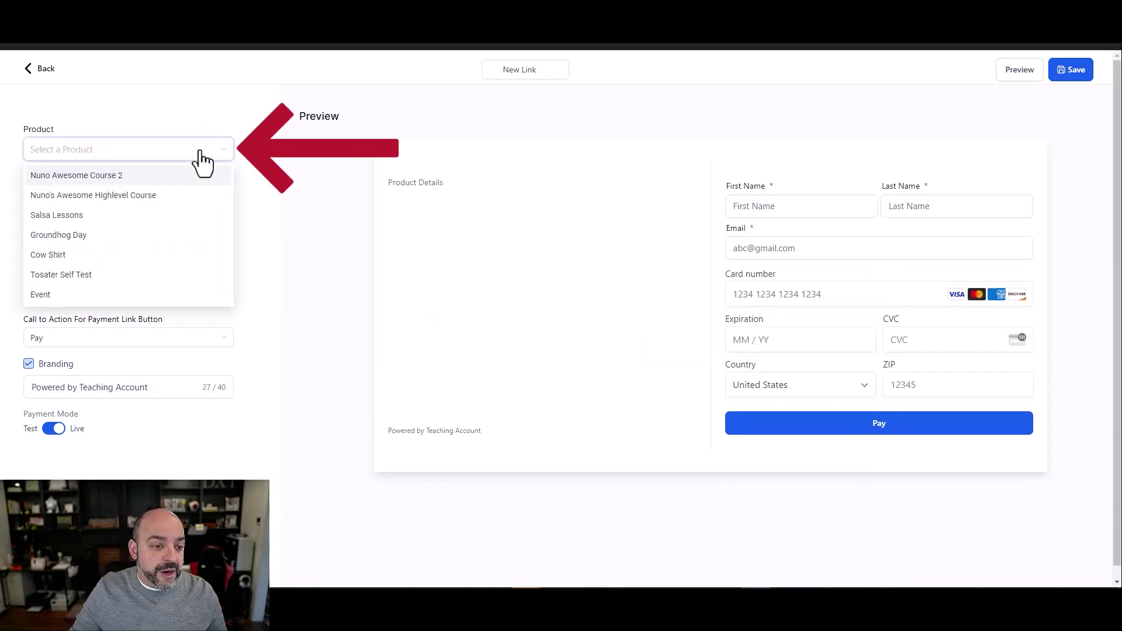
click(147, 215)
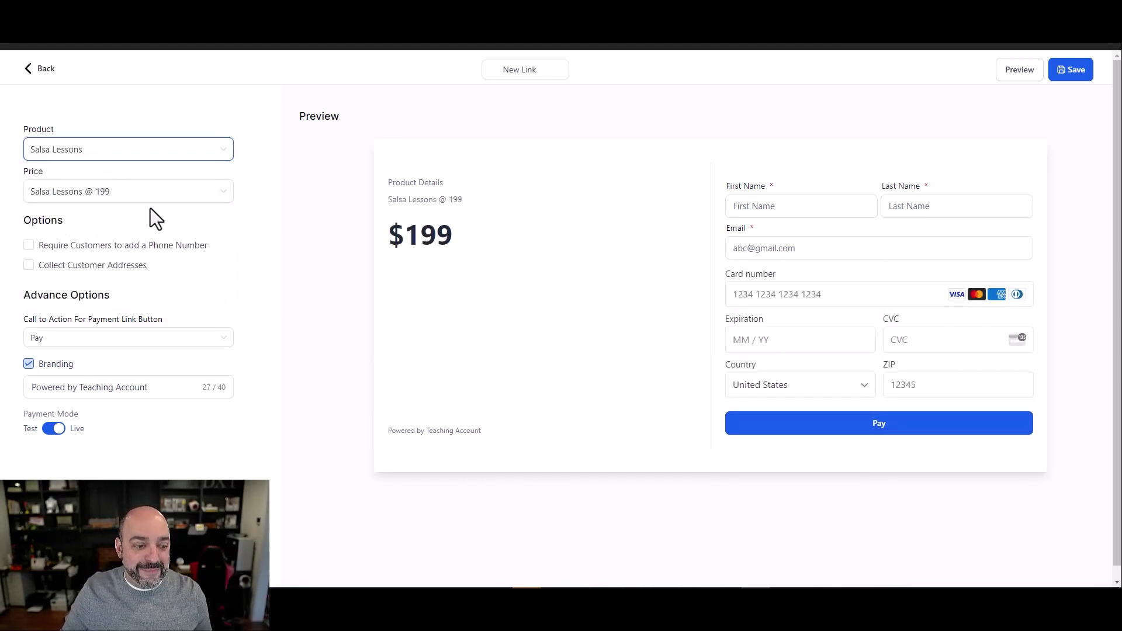
click(42, 258)
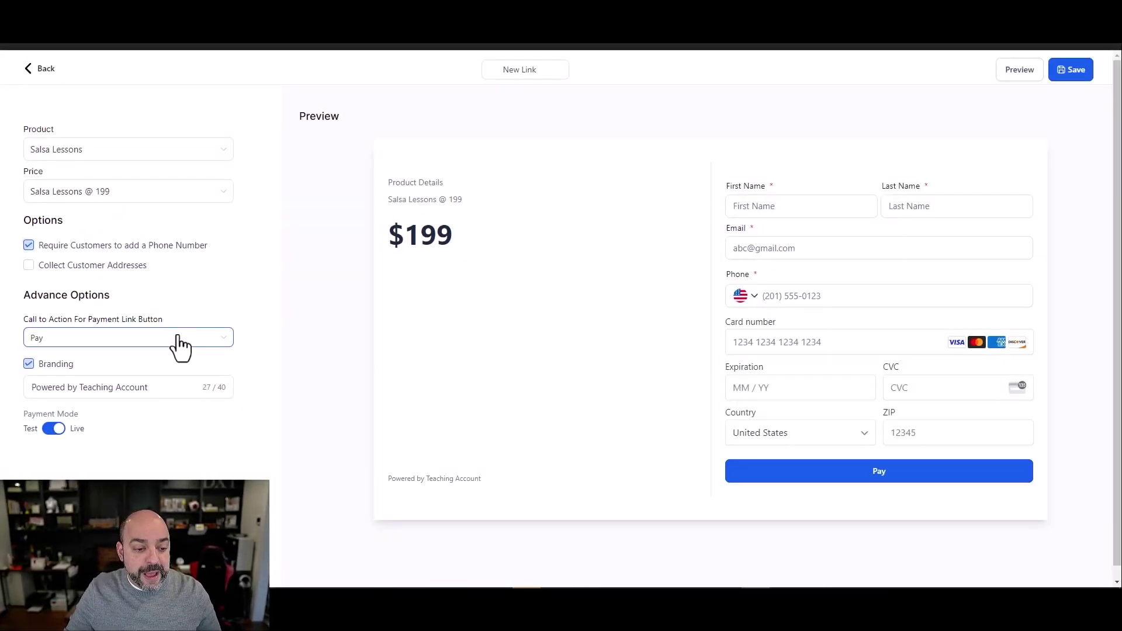
click(179, 344)
click(272, 287)
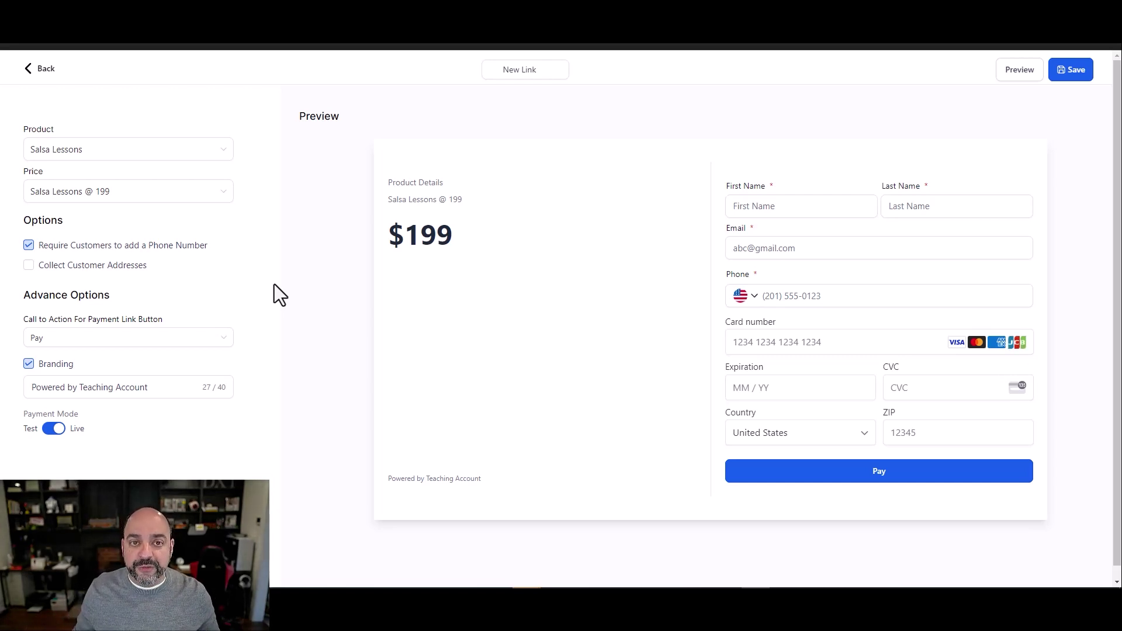
click(114, 386)
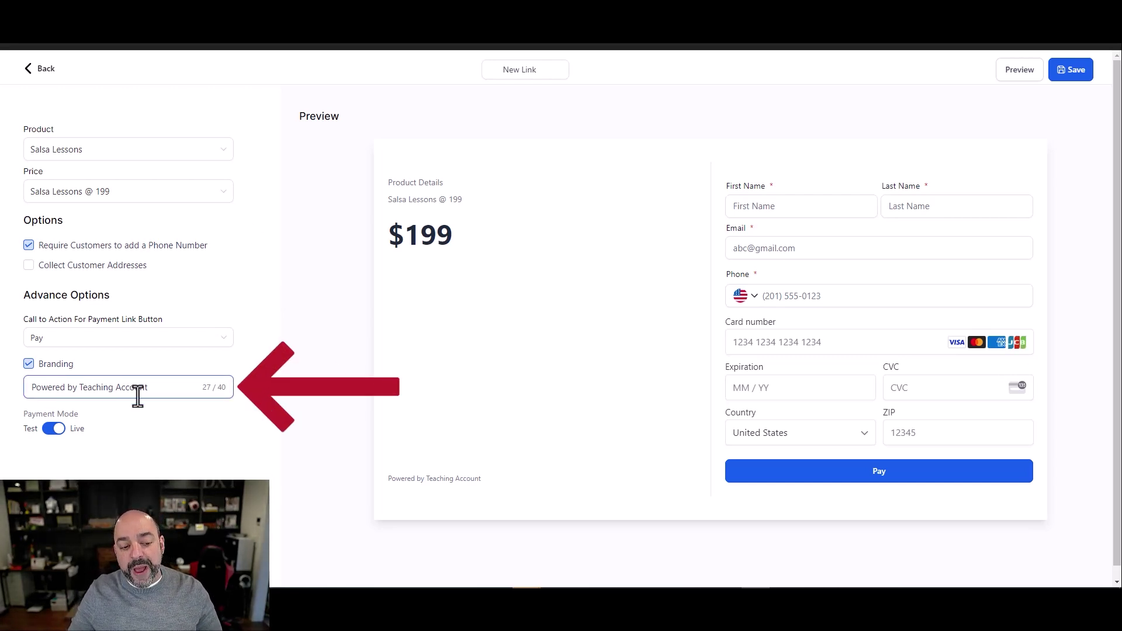
click(52, 428)
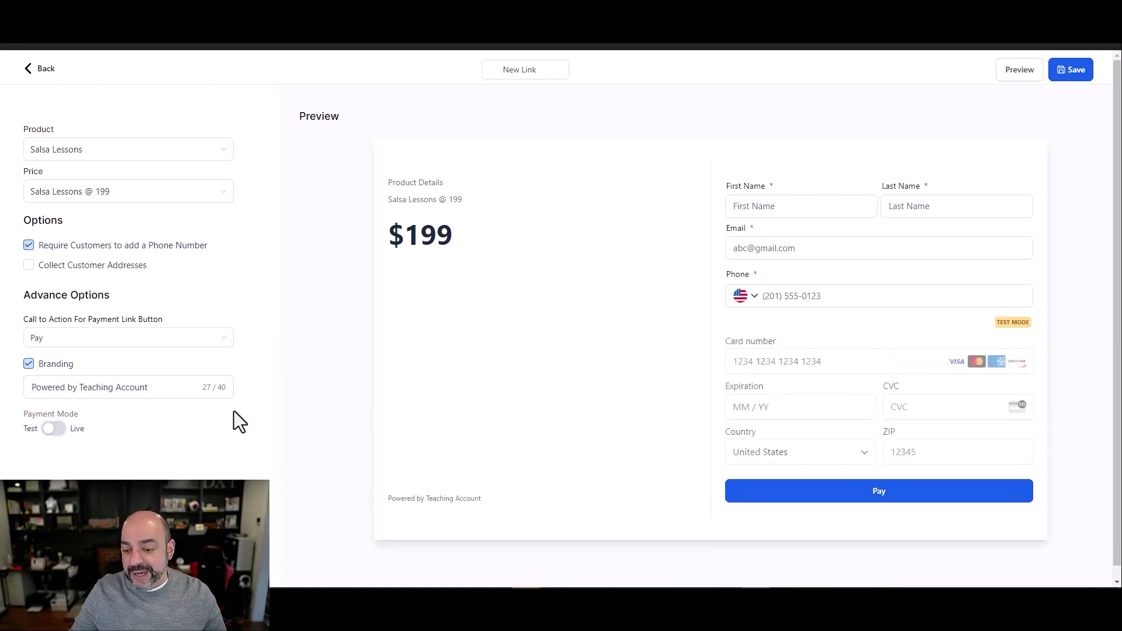
click(796, 295)
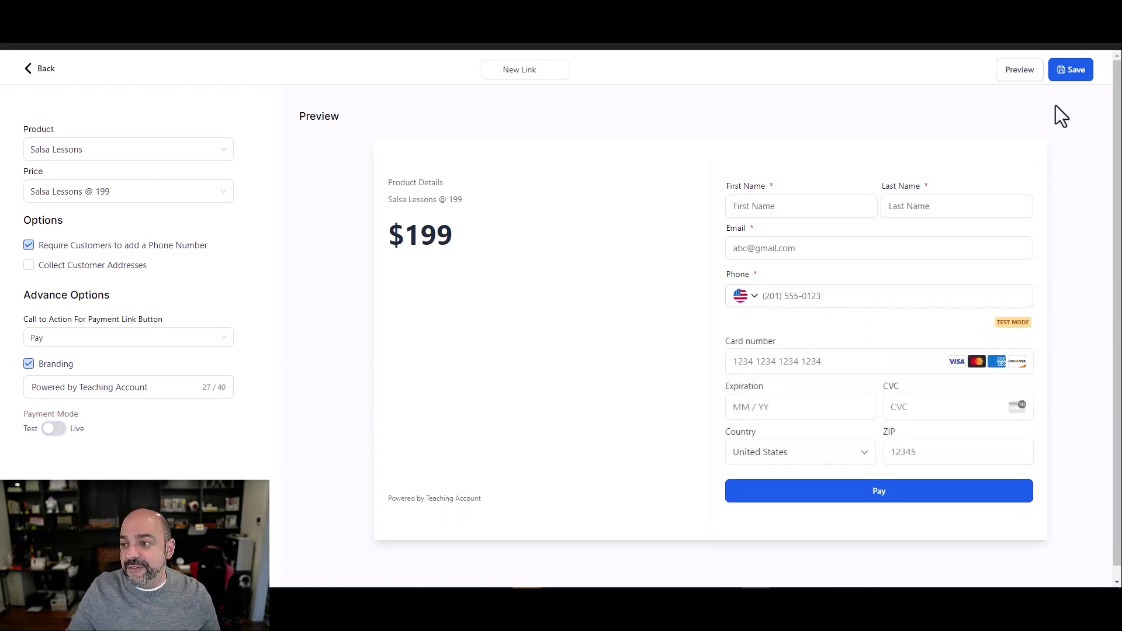
Title the payment link 'Salsa Lessons' and save it
click(544, 69)
key(BackSpace)
key(BackSpace)
key(BackSpace)
key(BackSpace)
text(Salsa Lessons)
click(842, 97)
click(1068, 71)
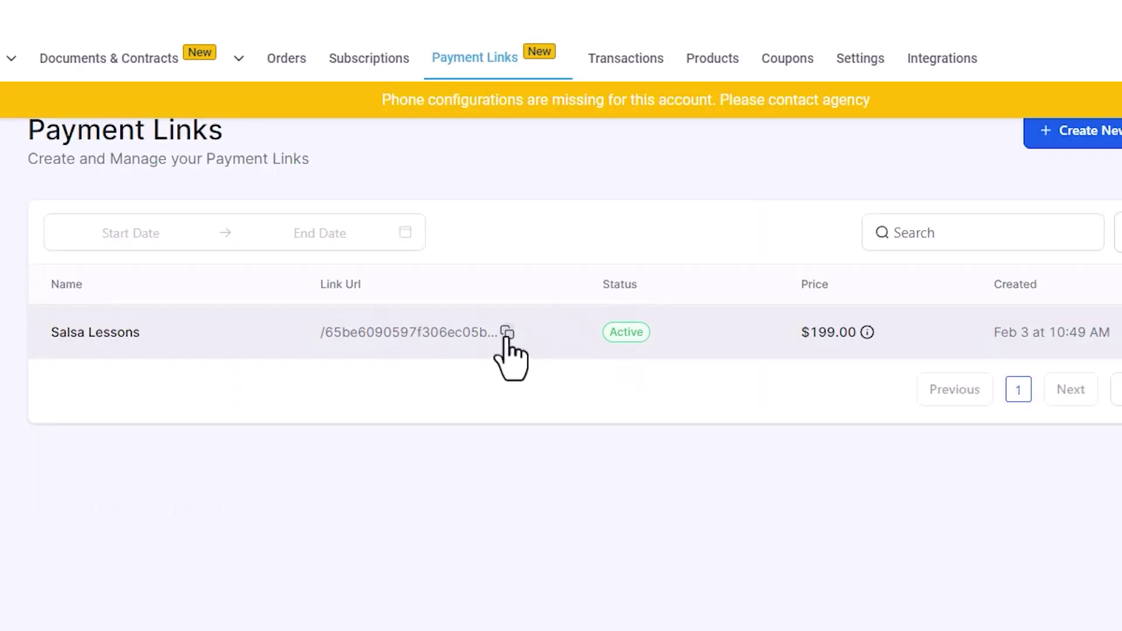
Copy the Salsa Lessons link URL and load it in a new Chrome tab
click(508, 332)
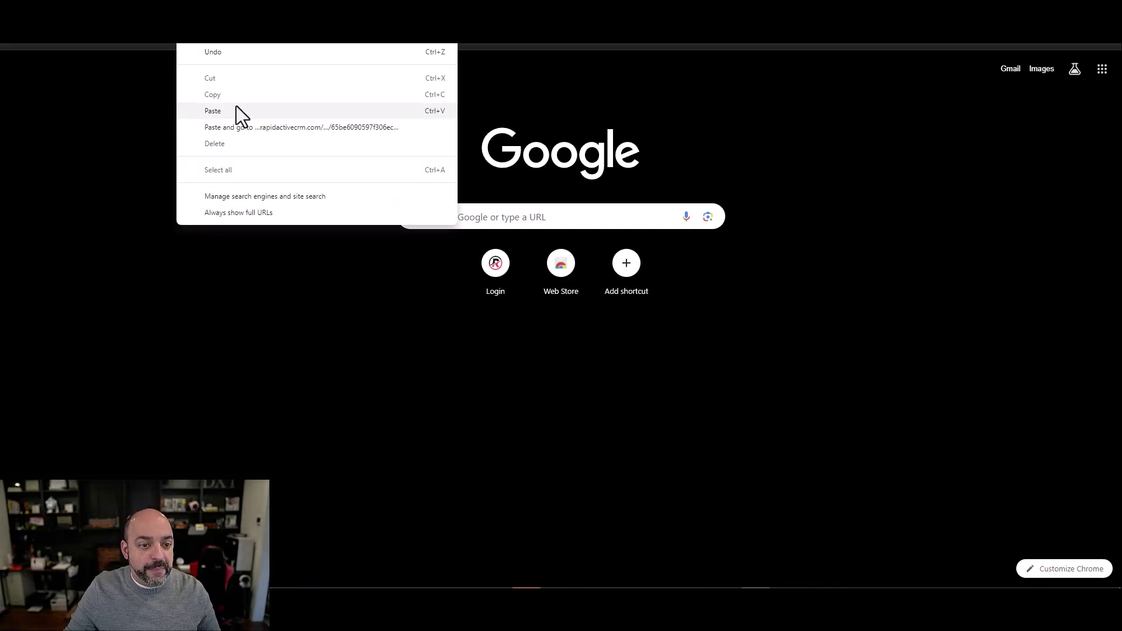
click(236, 109)
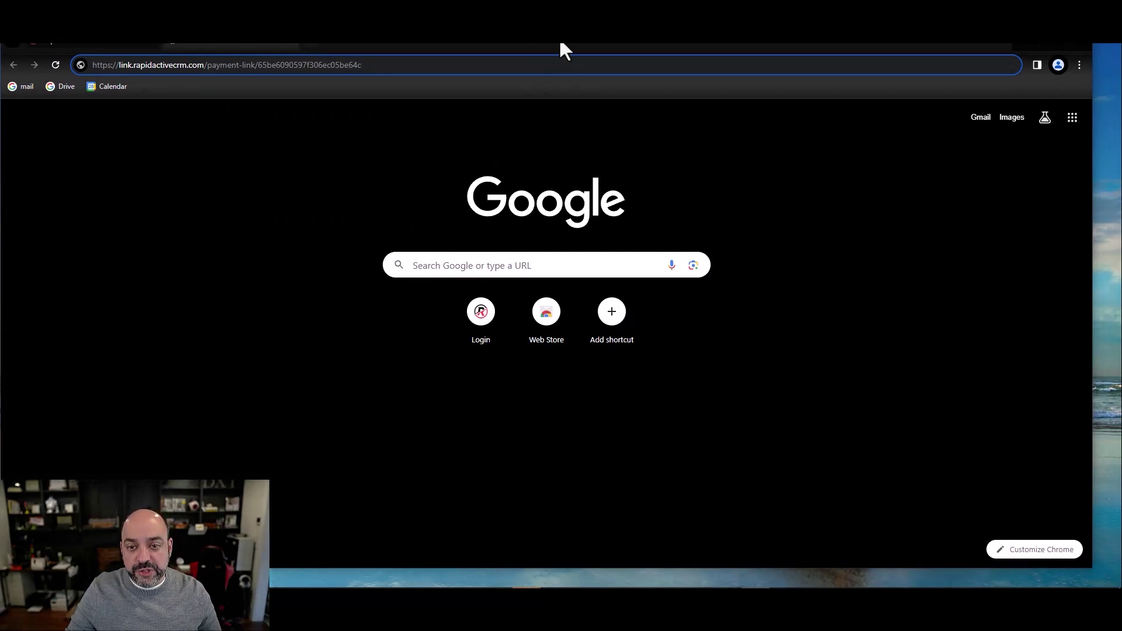
key(Return)
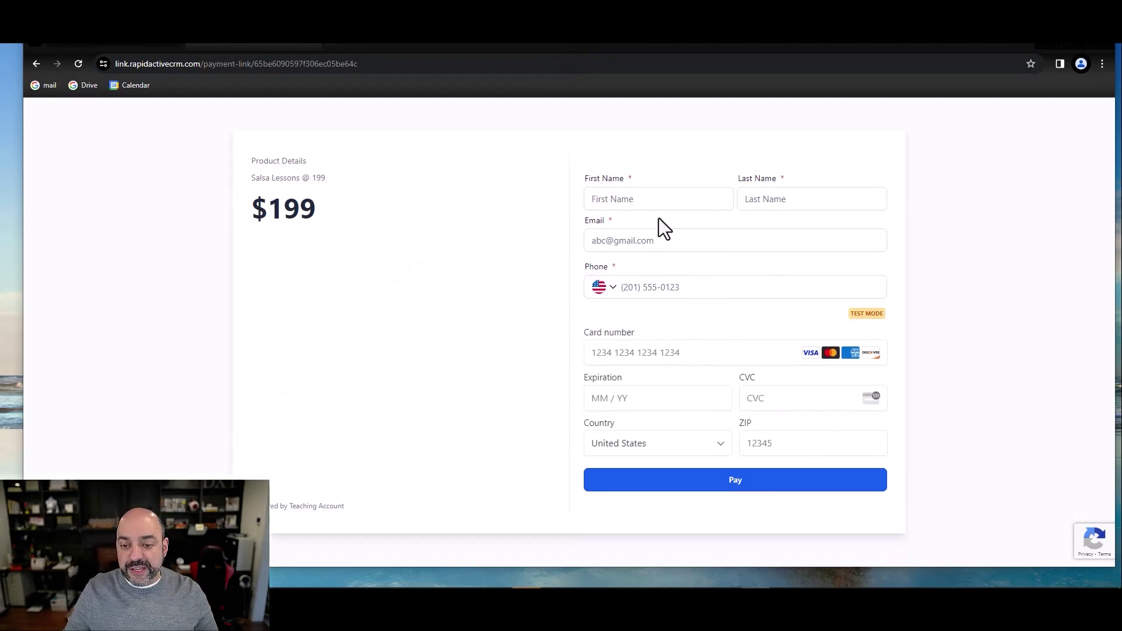
Fill in the buyer's first and last name, e-mail address and phone number on the checkout
click(649, 198)
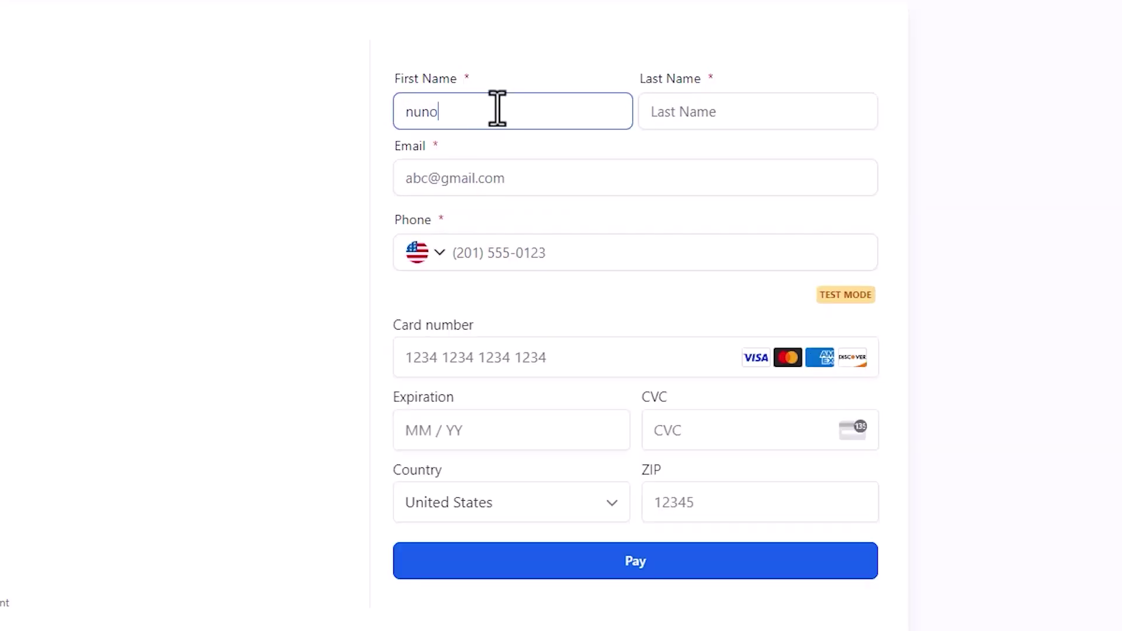
key(Tab)
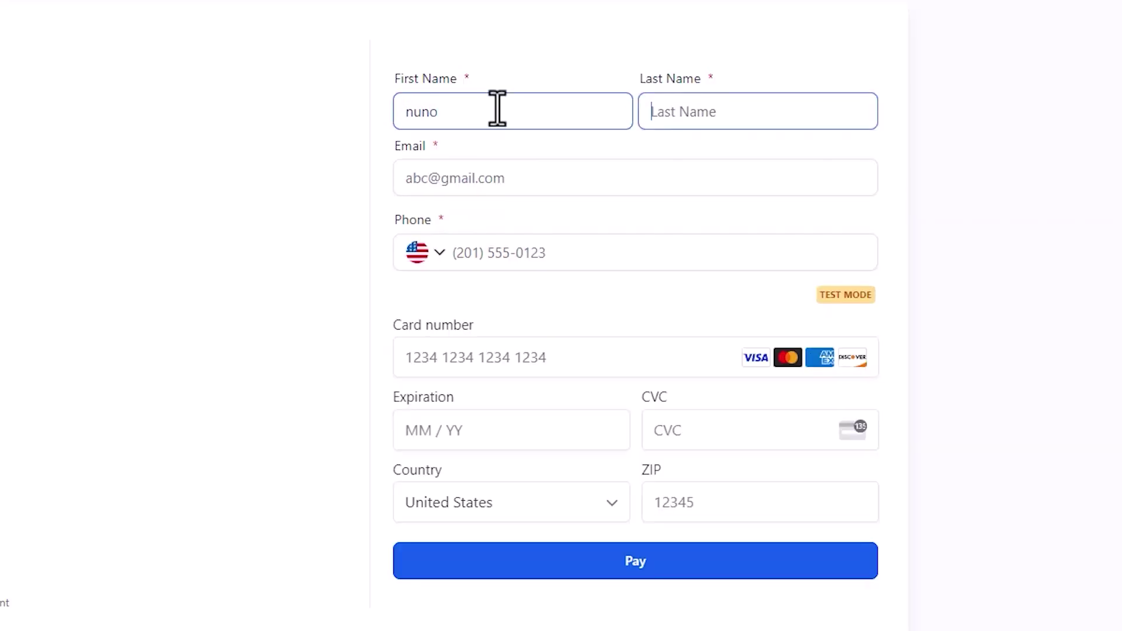
text(Tewst)
key(BackSpace)
key(BackSpace)
text(t)
click(547, 179)
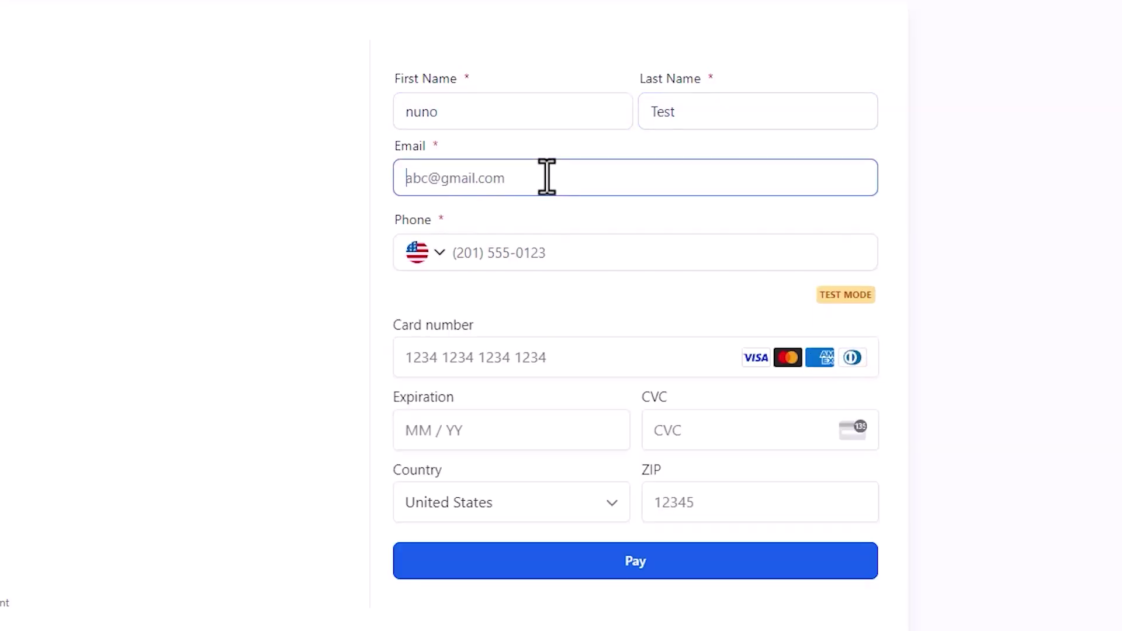
text(tes)
text(t@email.com)
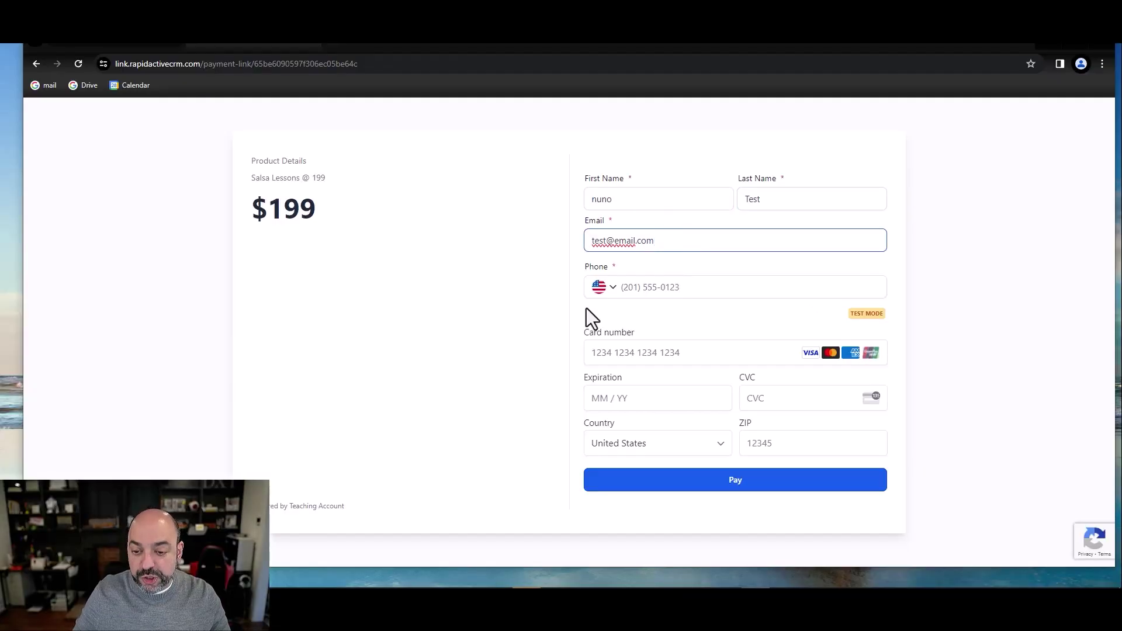
click(633, 293)
text(73)
key(BackSpace)
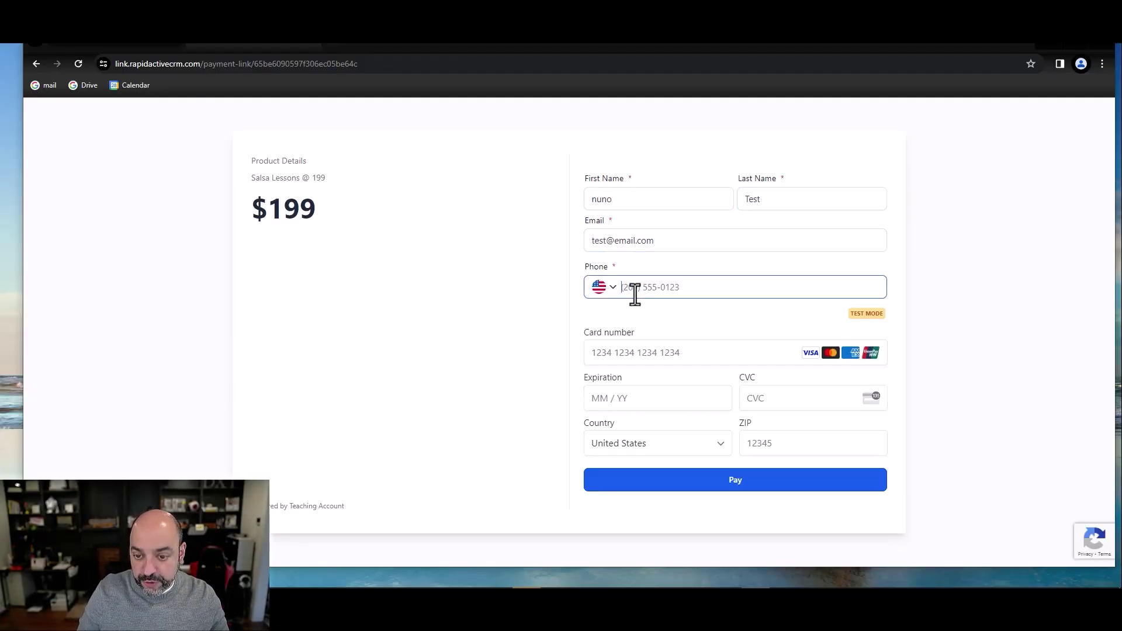
key(BackSpace)
key(BackSpace)
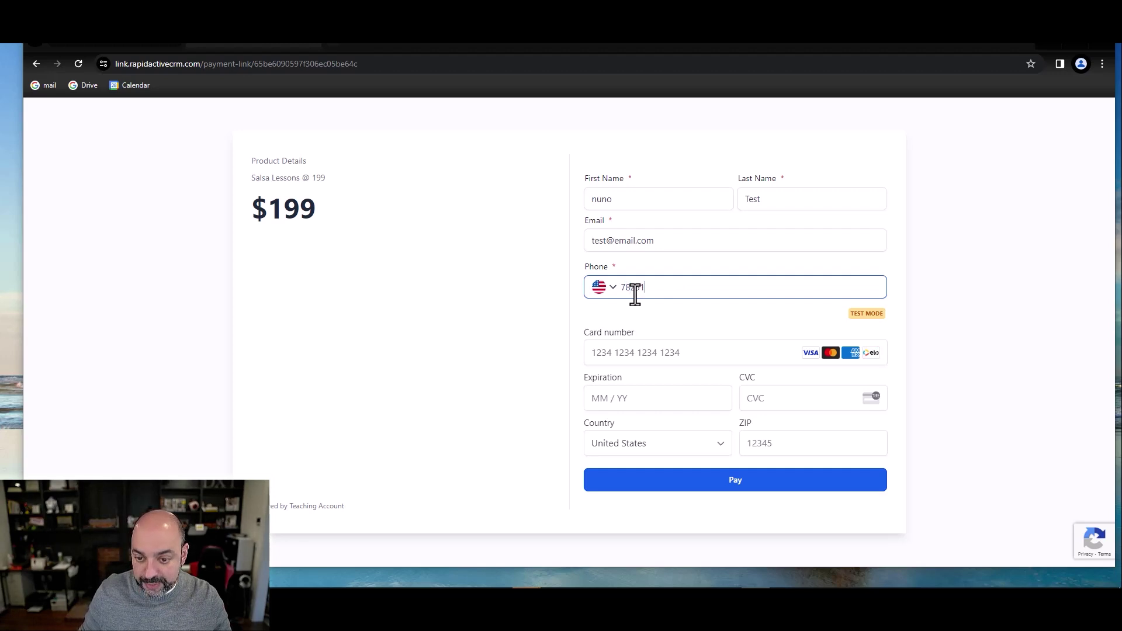
Enter the 4242 test card with expiry, CVC and ZIP, pay, then return to Payment Links
click(707, 350)
text(424242)
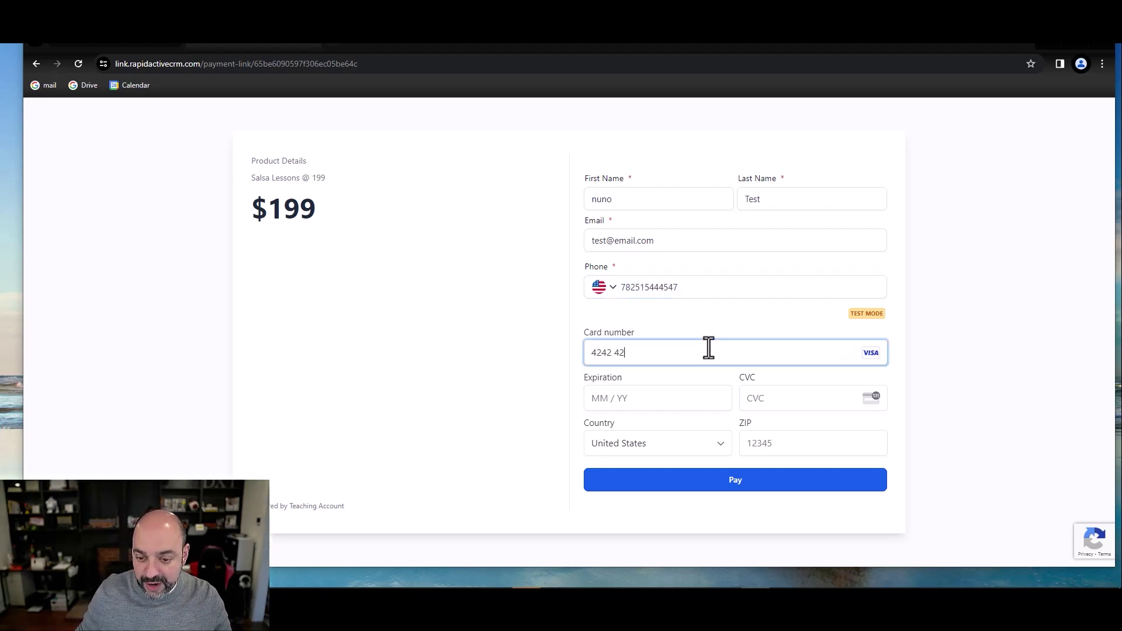
text(4242424274242 4242)
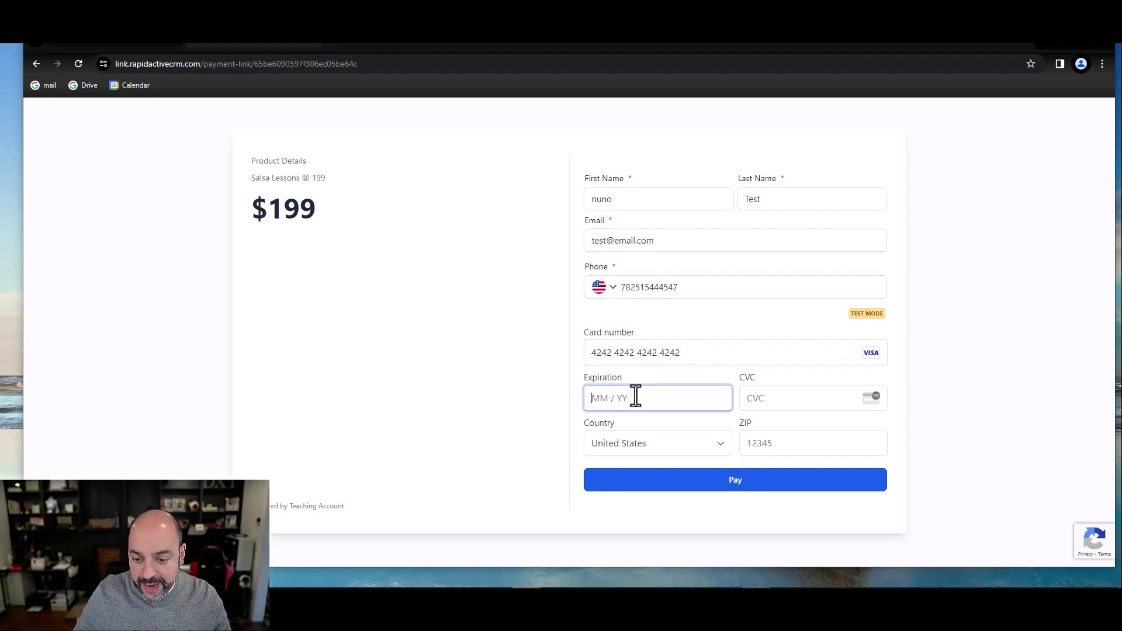
text(0526254)
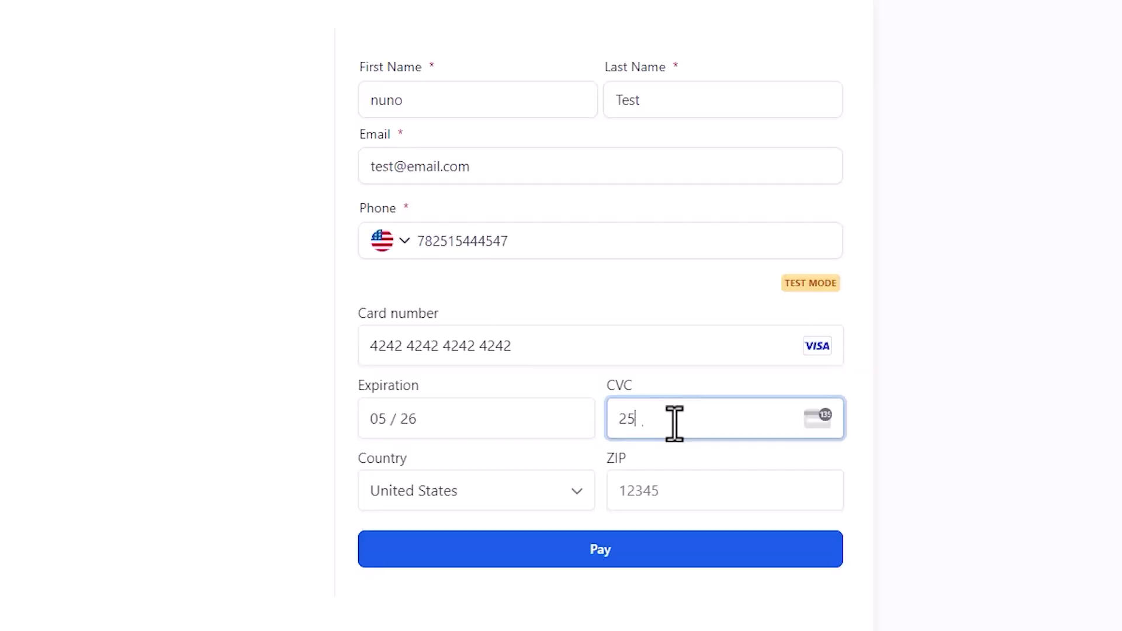
click(761, 447)
text(08)
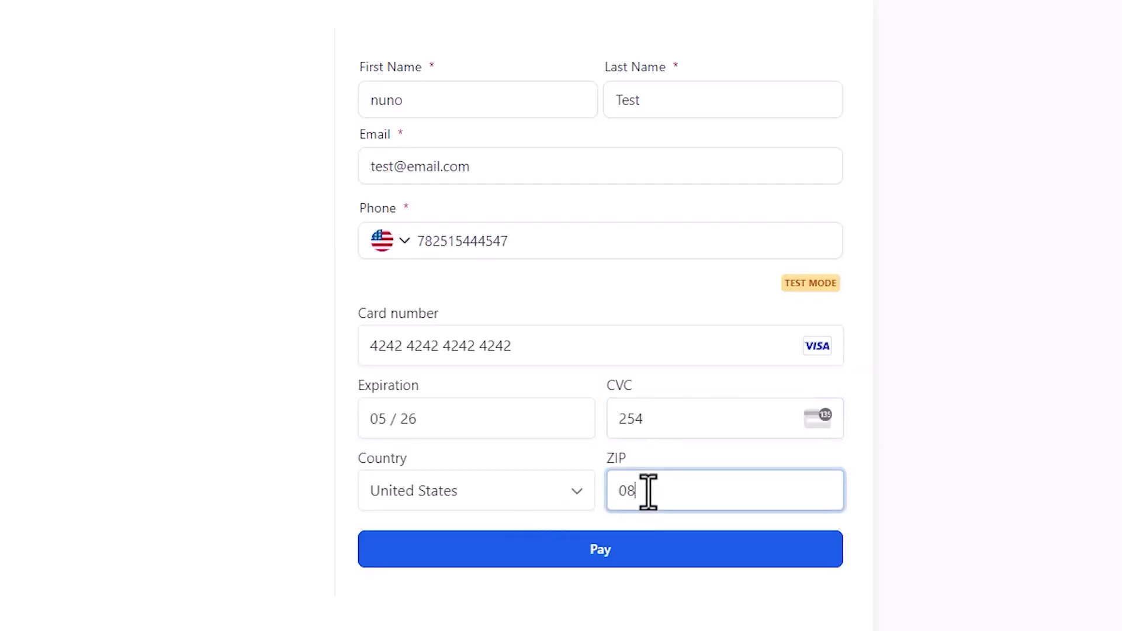
text(801)
click(658, 555)
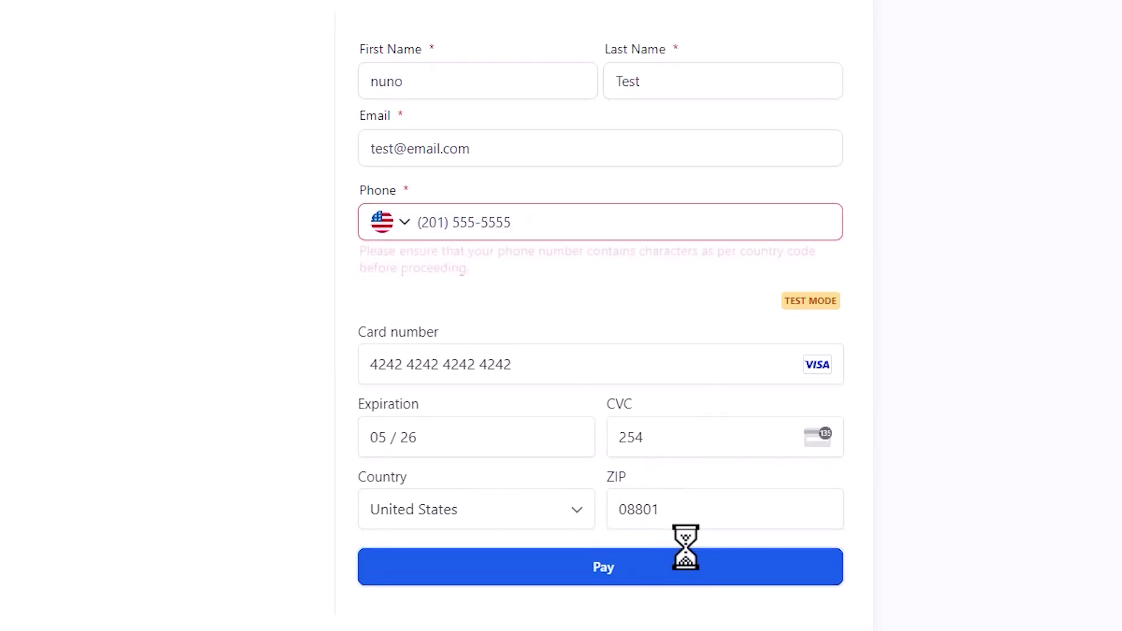
click(674, 571)
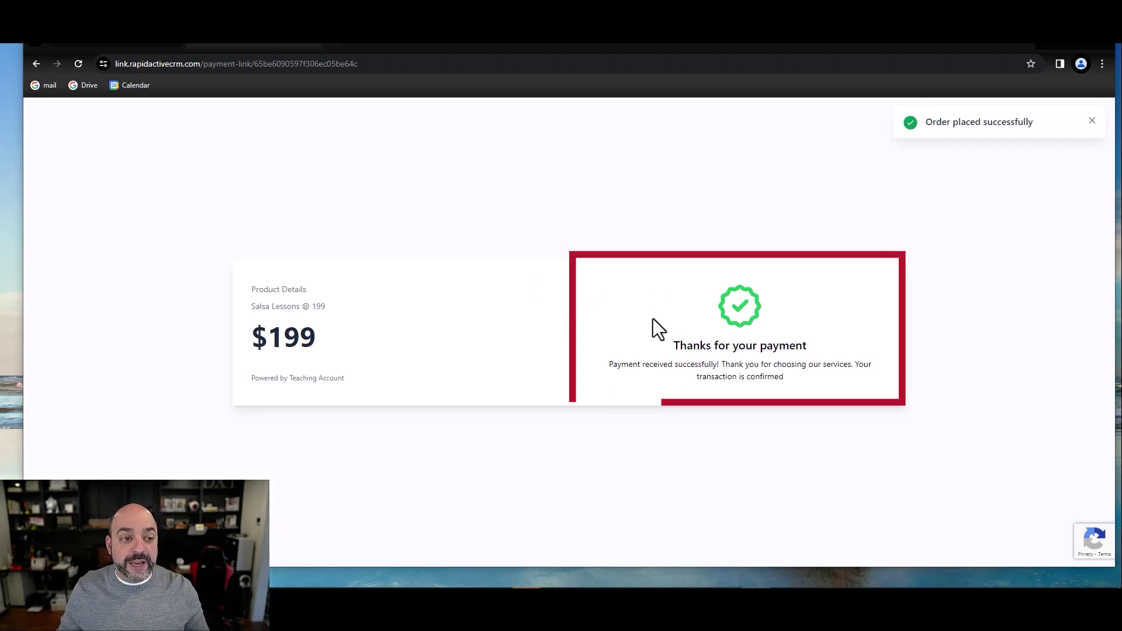
click(146, 45)
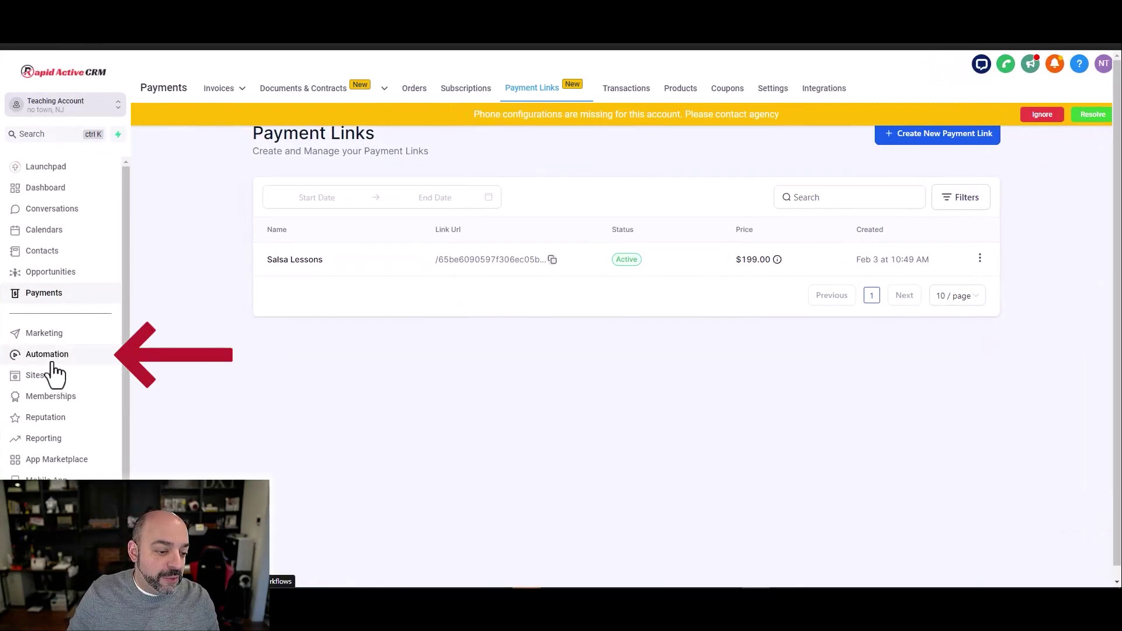
Open the NC02 Purchased NC workflow from the awesome course folder
click(73, 403)
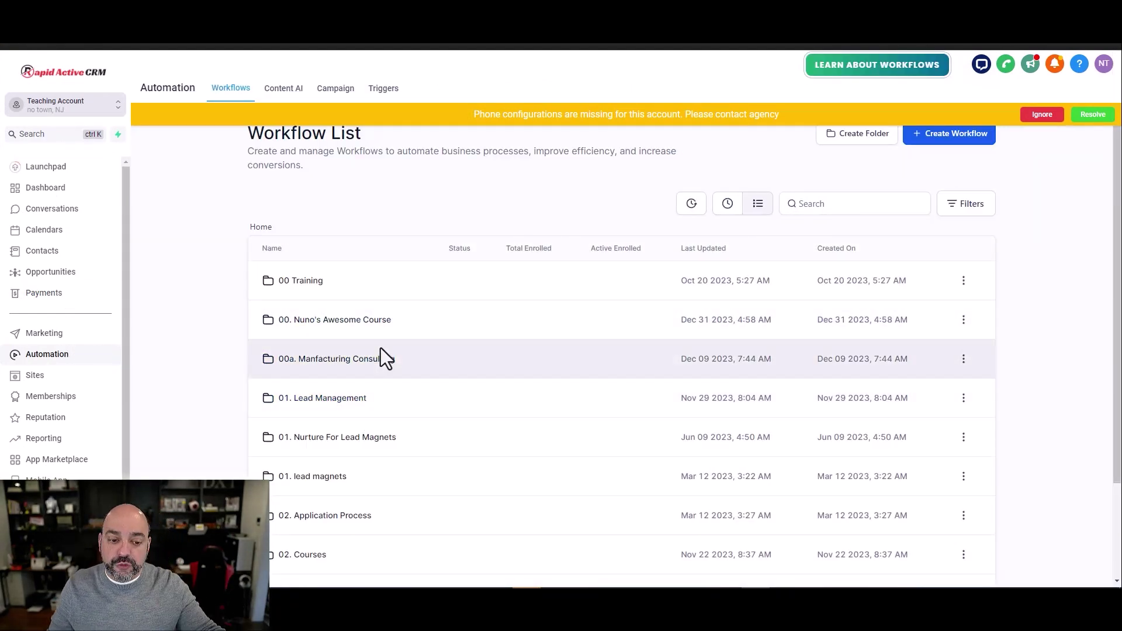
scroll(358, 351, down, 1)
scroll(357, 365, down, 1)
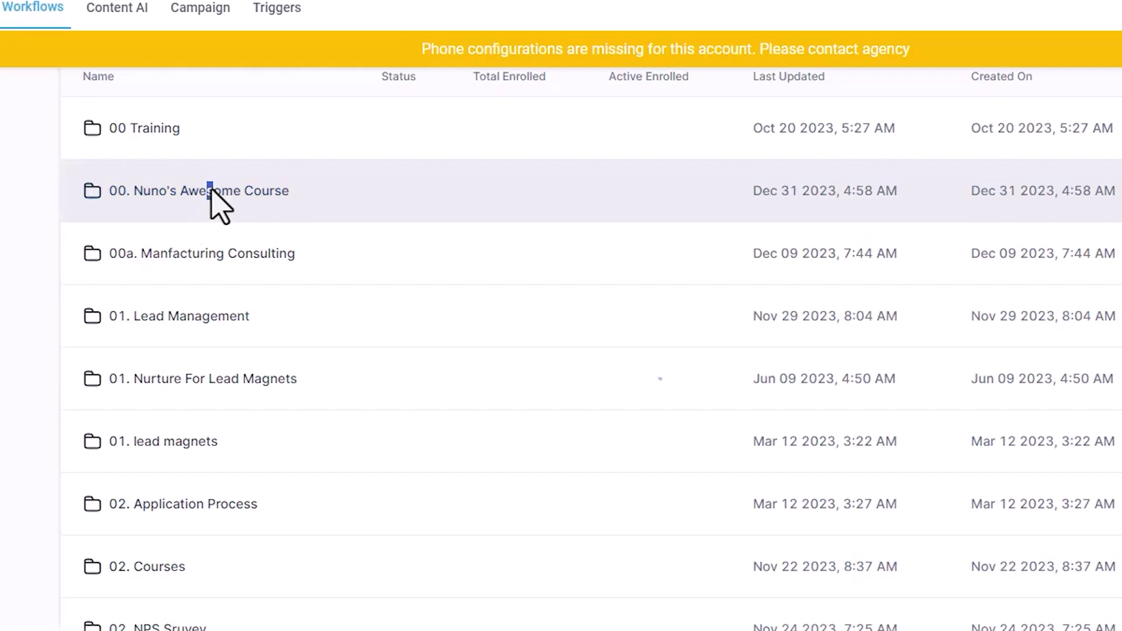
click(214, 200)
click(199, 321)
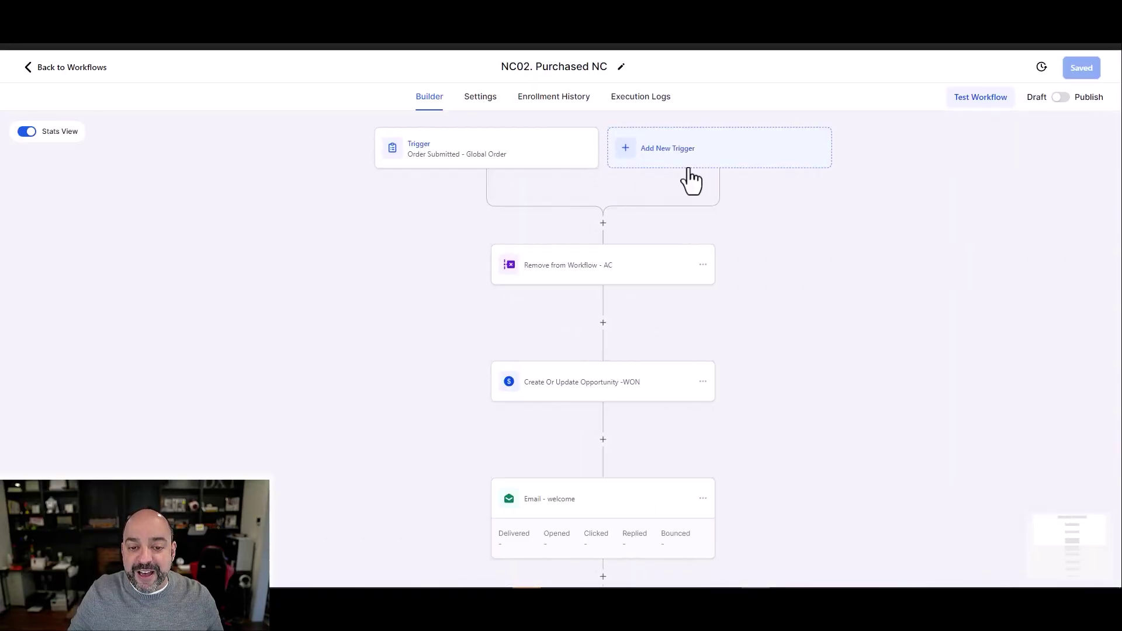
Add an Order Submitted trigger filtered to Global Product is Salsa Lessons and save it
click(686, 165)
text(order)
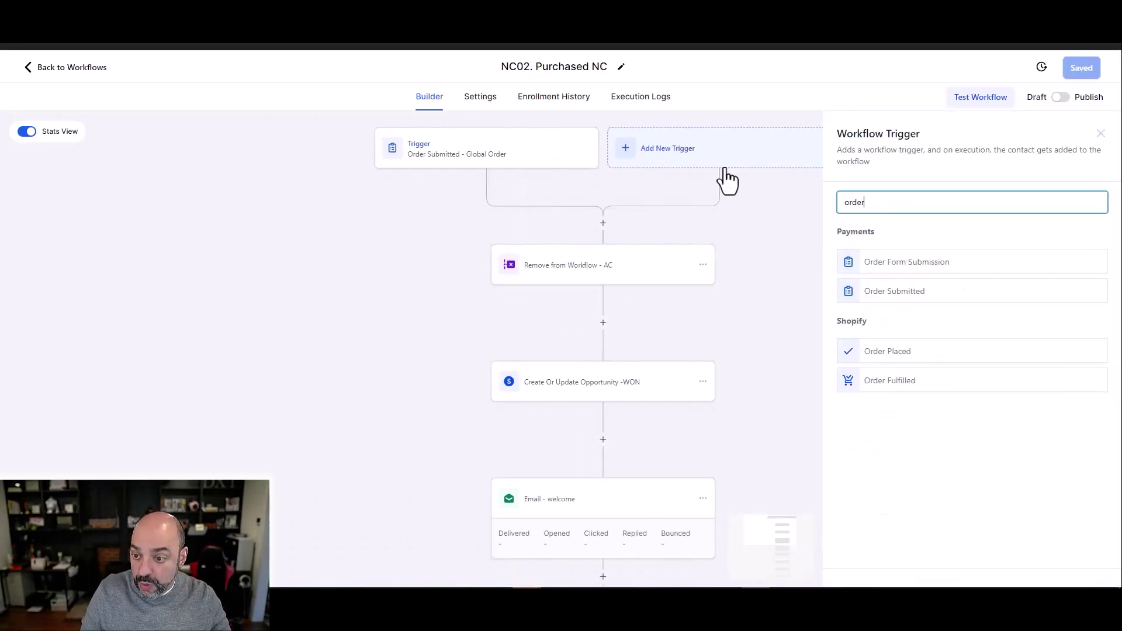
click(865, 291)
click(640, 315)
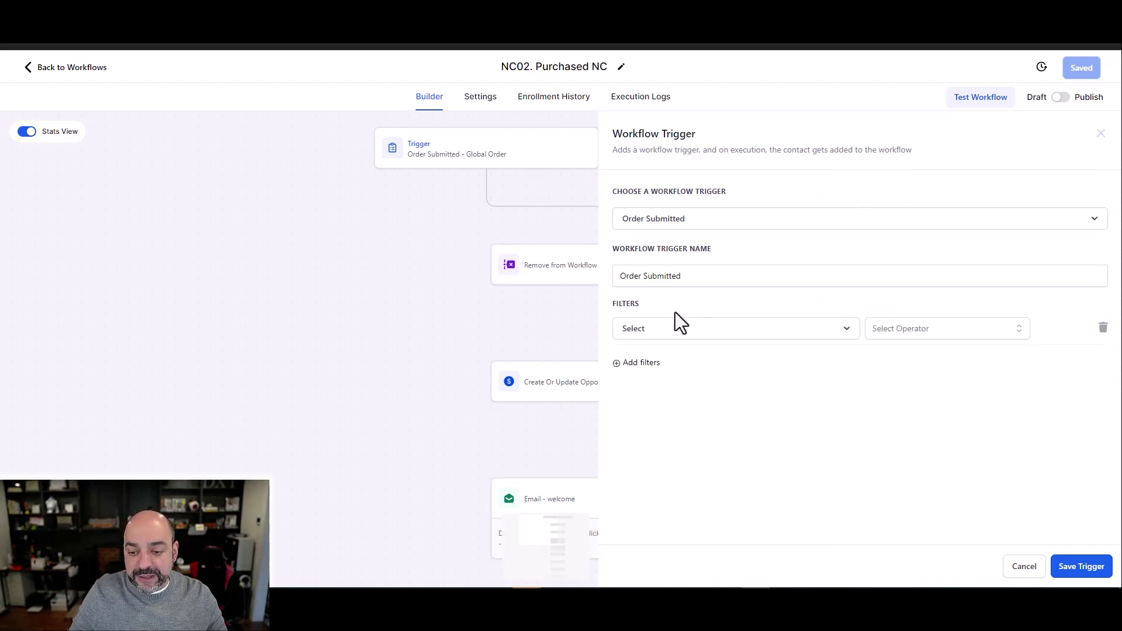
click(673, 327)
click(673, 409)
click(923, 332)
click(926, 355)
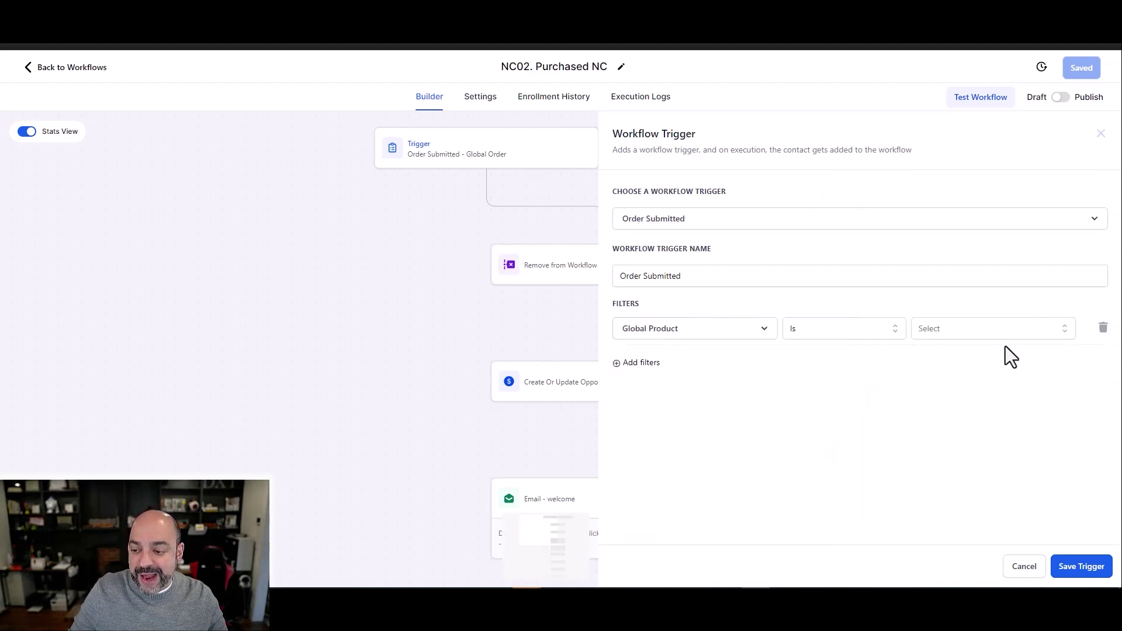
click(1000, 331)
click(980, 473)
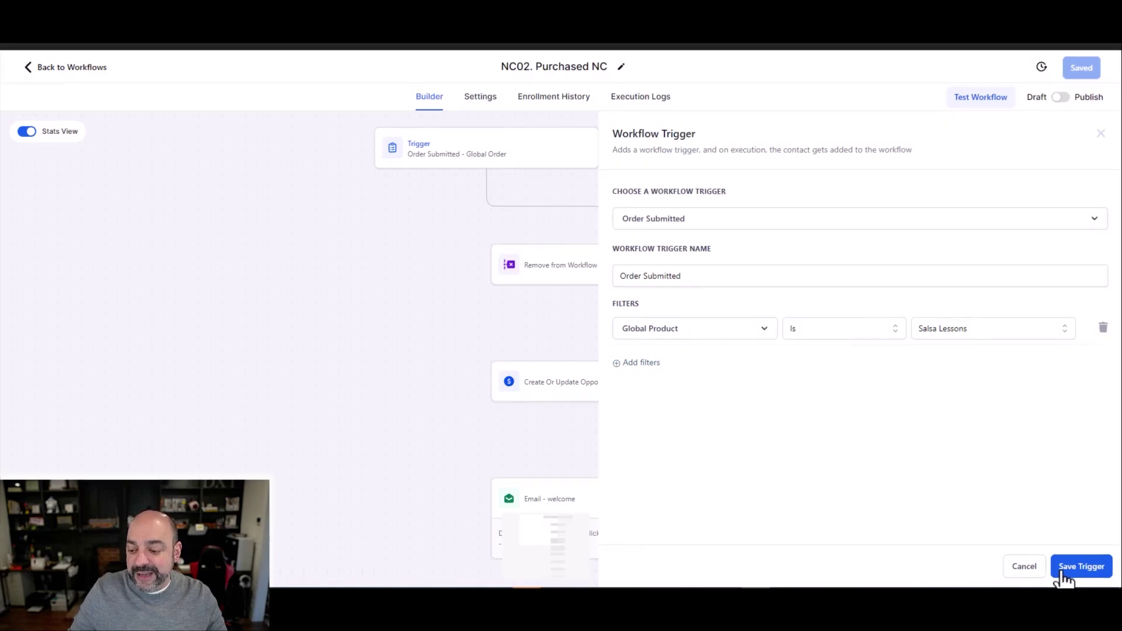
click(1072, 567)
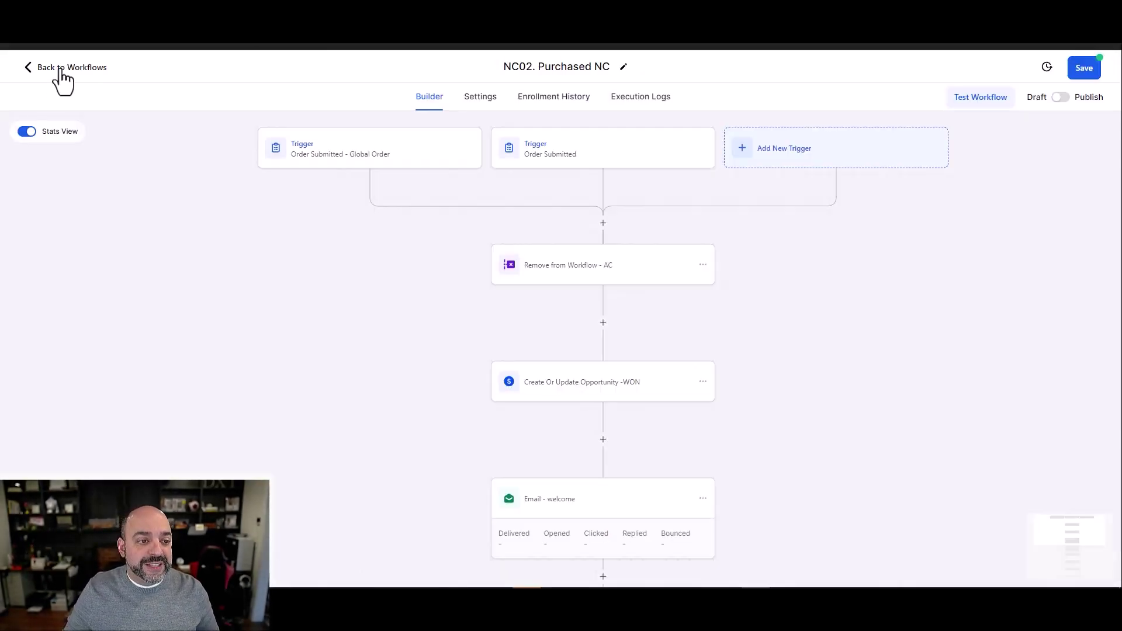
Exit the NC02 workflow builder, confirming the unsaved-changes prompt
click(61, 69)
click(677, 352)
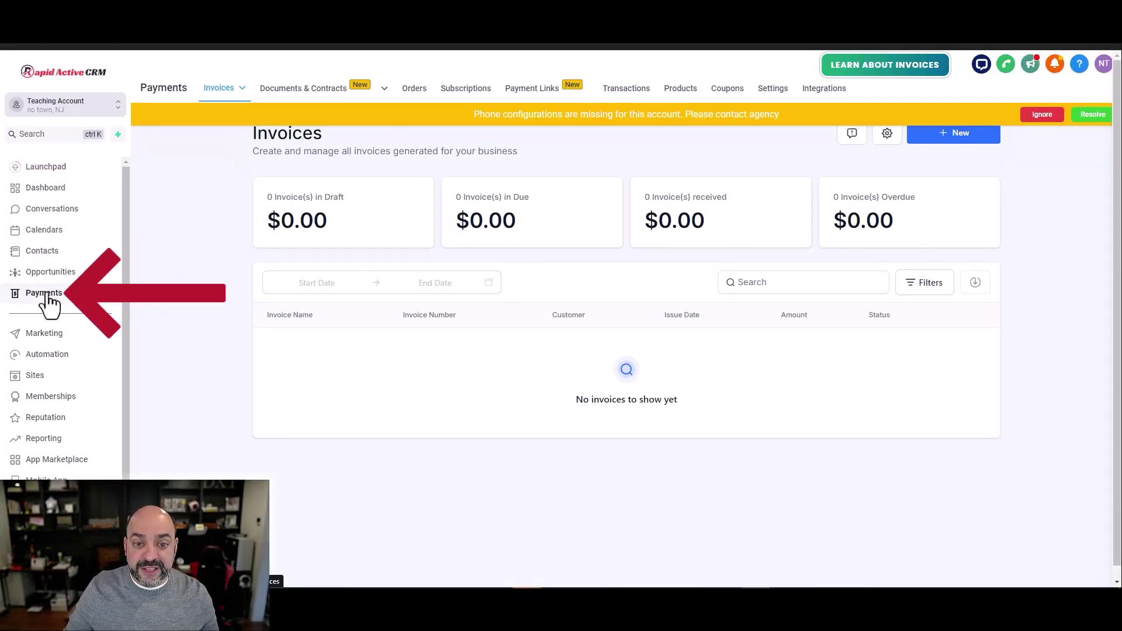
Open the Groundhog Day product and enable Track Inventory for its variants
click(680, 89)
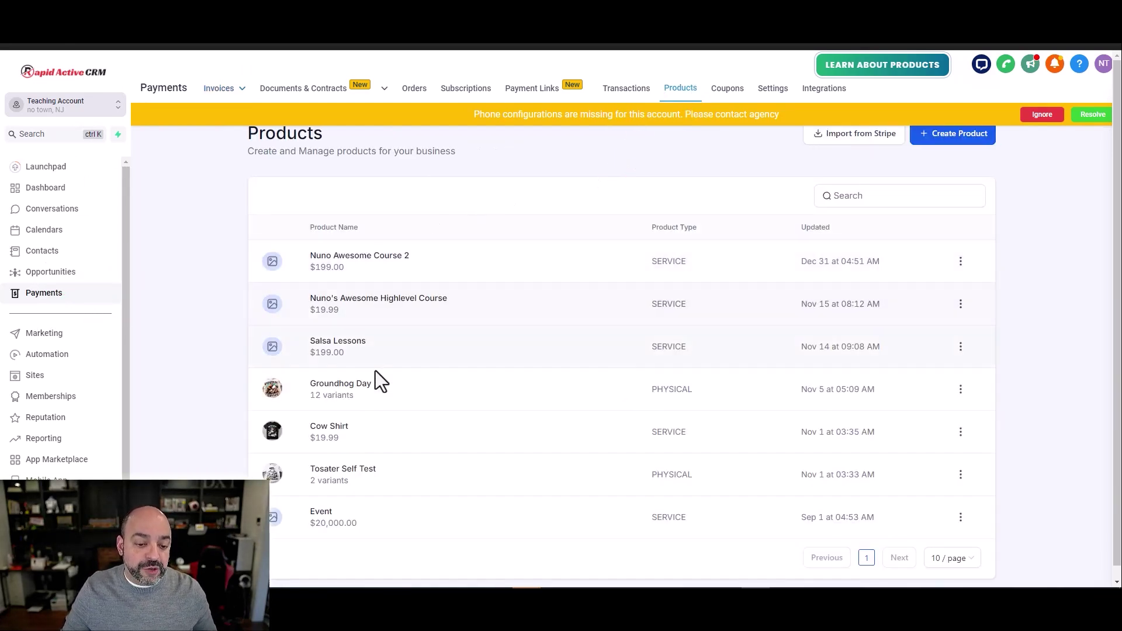
click(342, 379)
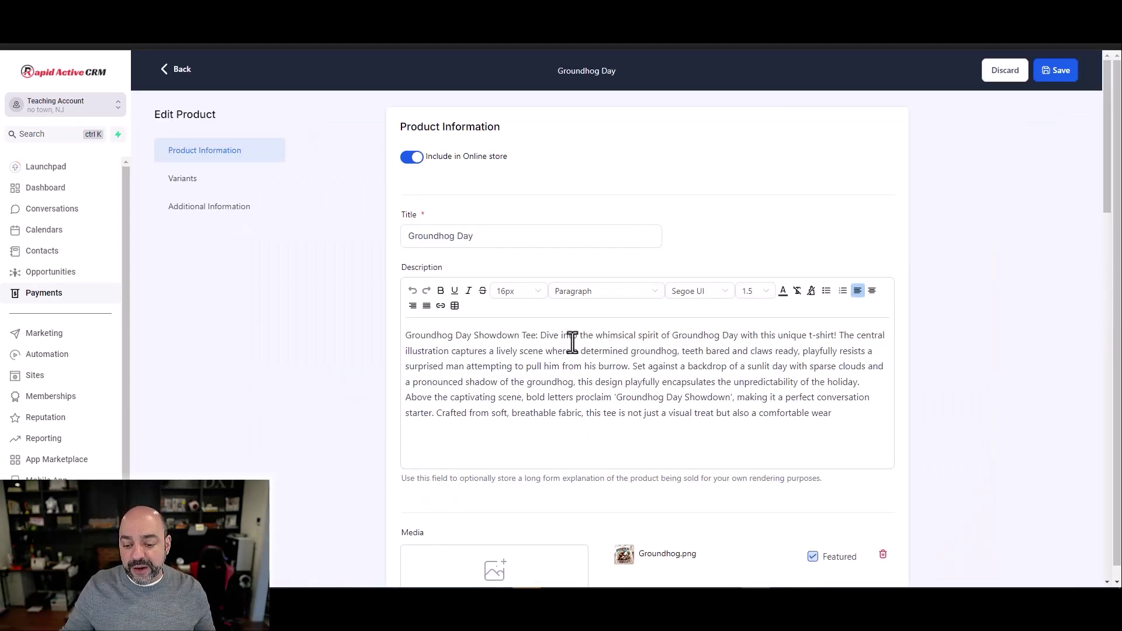
scroll(729, 258, down, 8)
scroll(631, 266, up, 3)
click(447, 391)
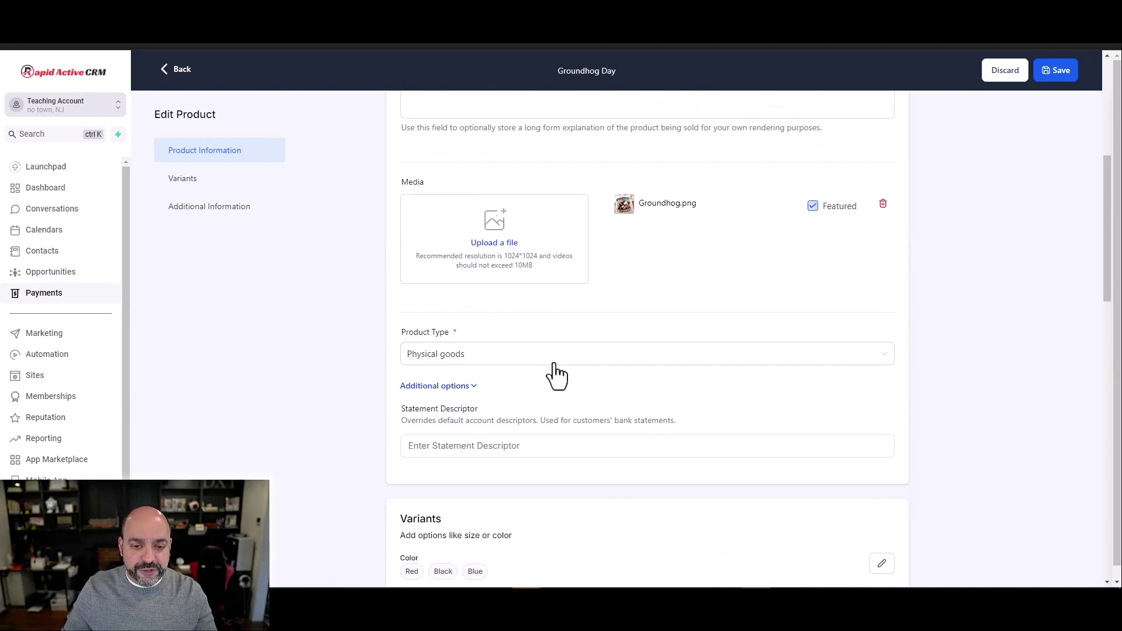
scroll(552, 375, down, 5)
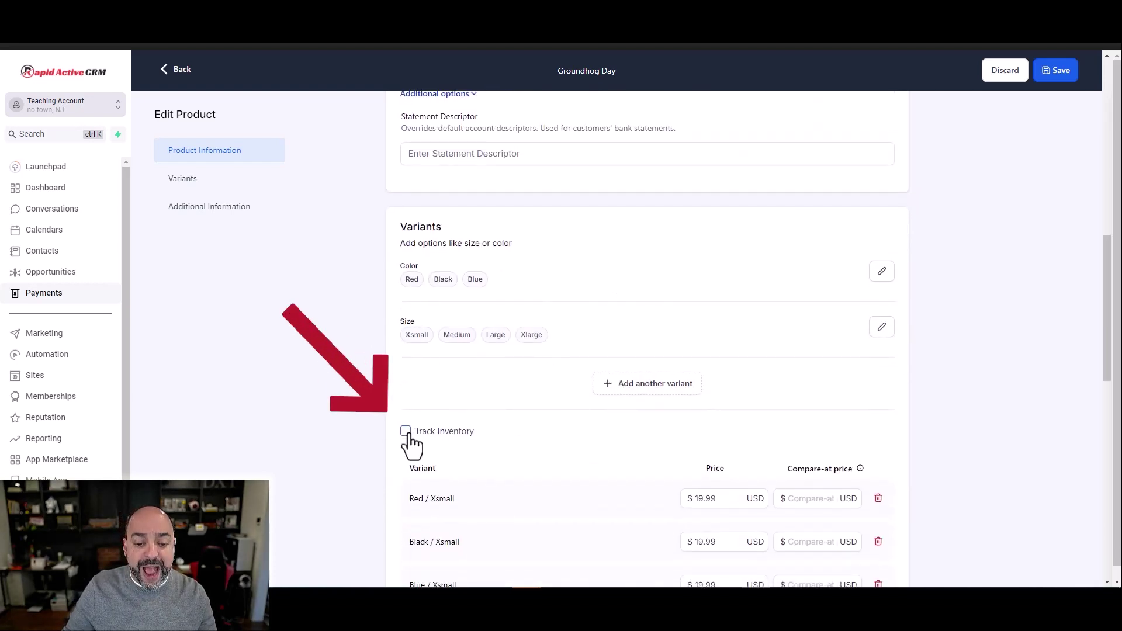
click(406, 432)
scroll(826, 421, down, 4)
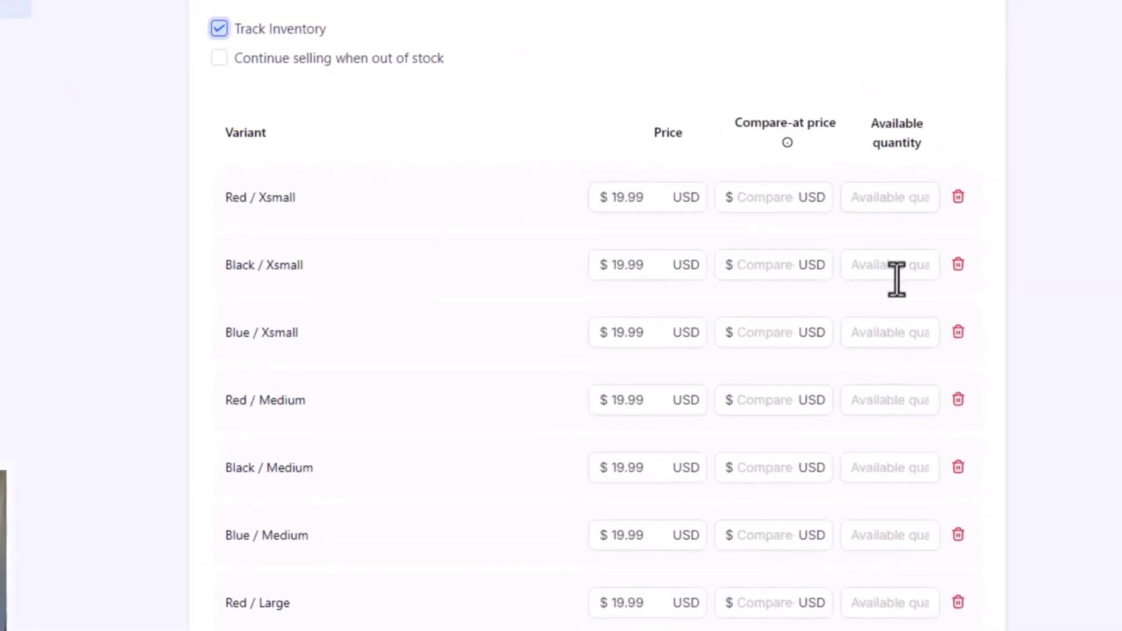
Stock Red/Xsmall at 8, Black/Xsmall at 50, Blue/Xsmall at 10, then return to Products
click(862, 198)
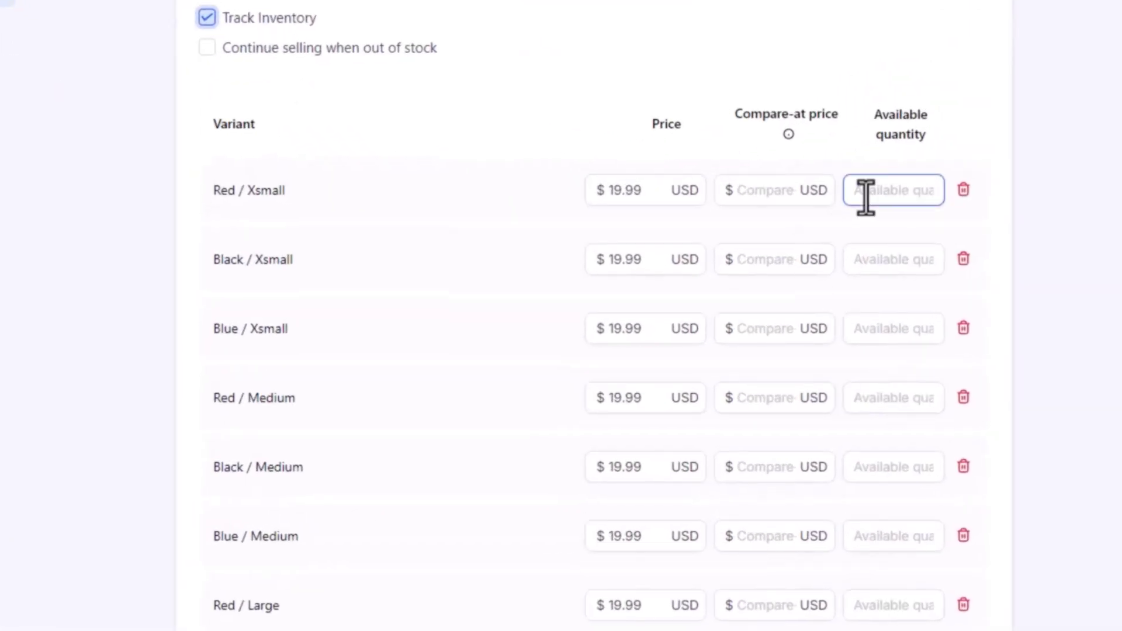
text(8)
click(867, 257)
text(50)
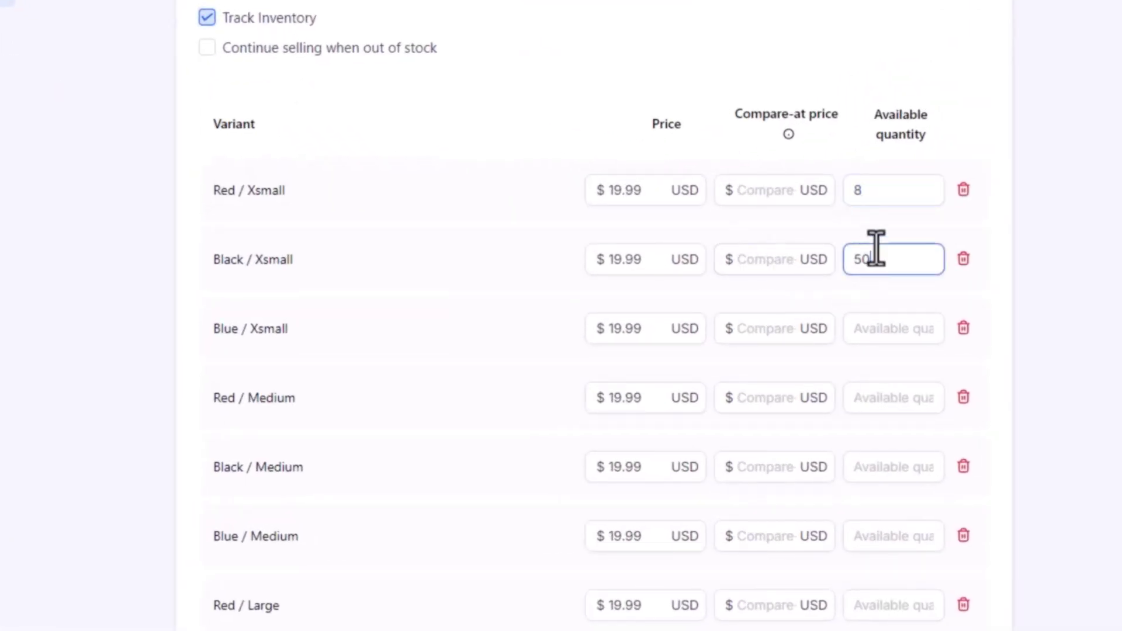
click(882, 330)
text(10)
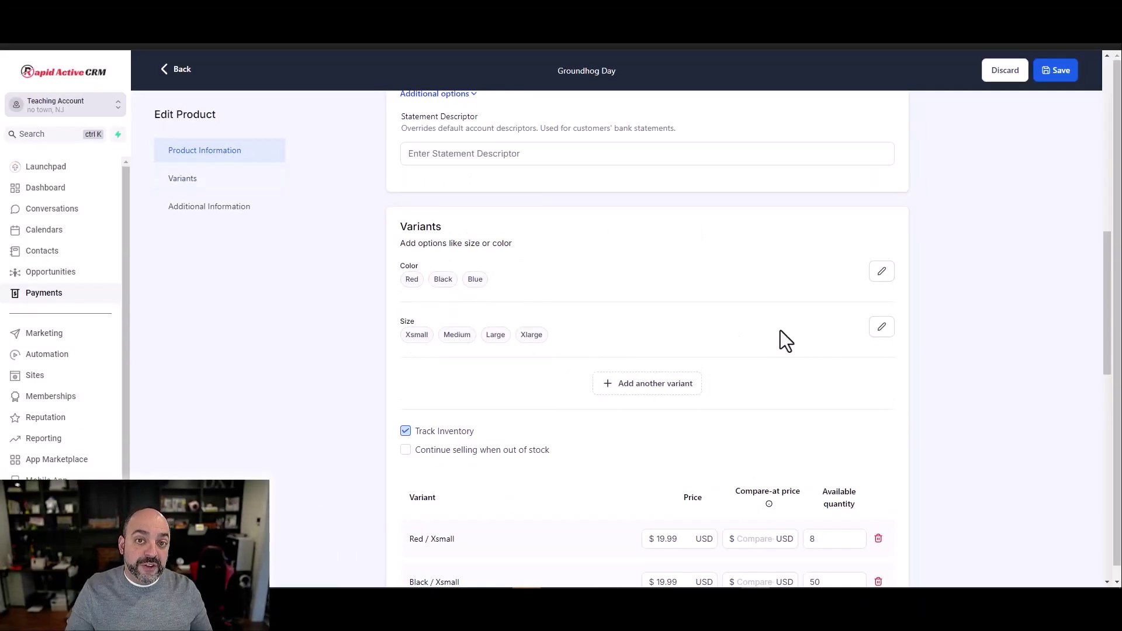
click(185, 69)
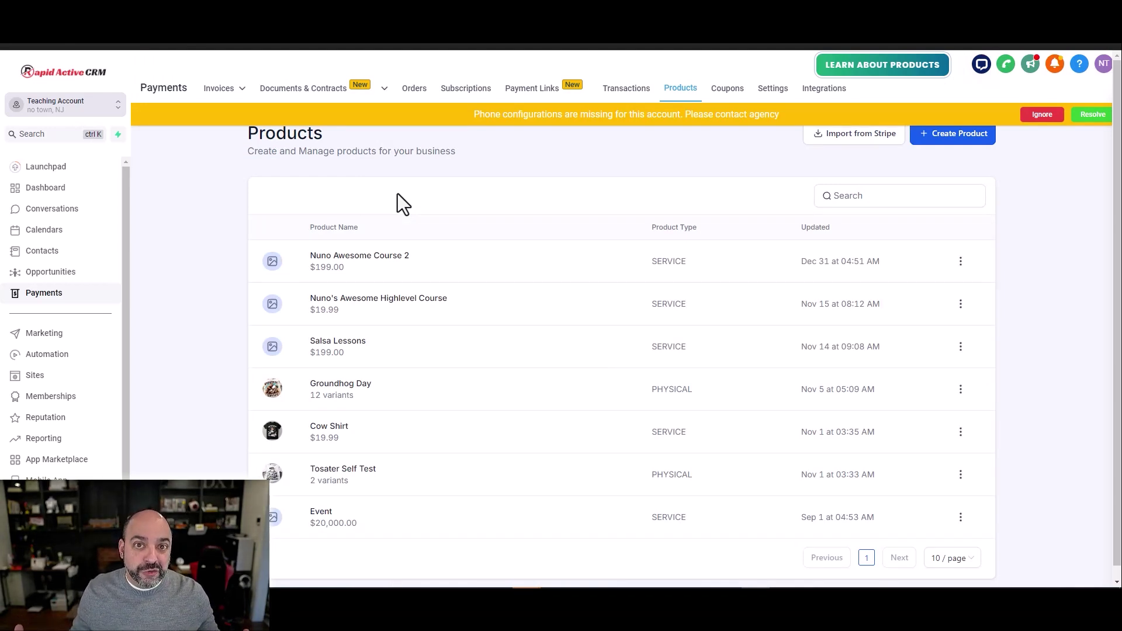
Enable Track Inventory on the Awesome Course 2 product with an available quantity of 50
click(396, 257)
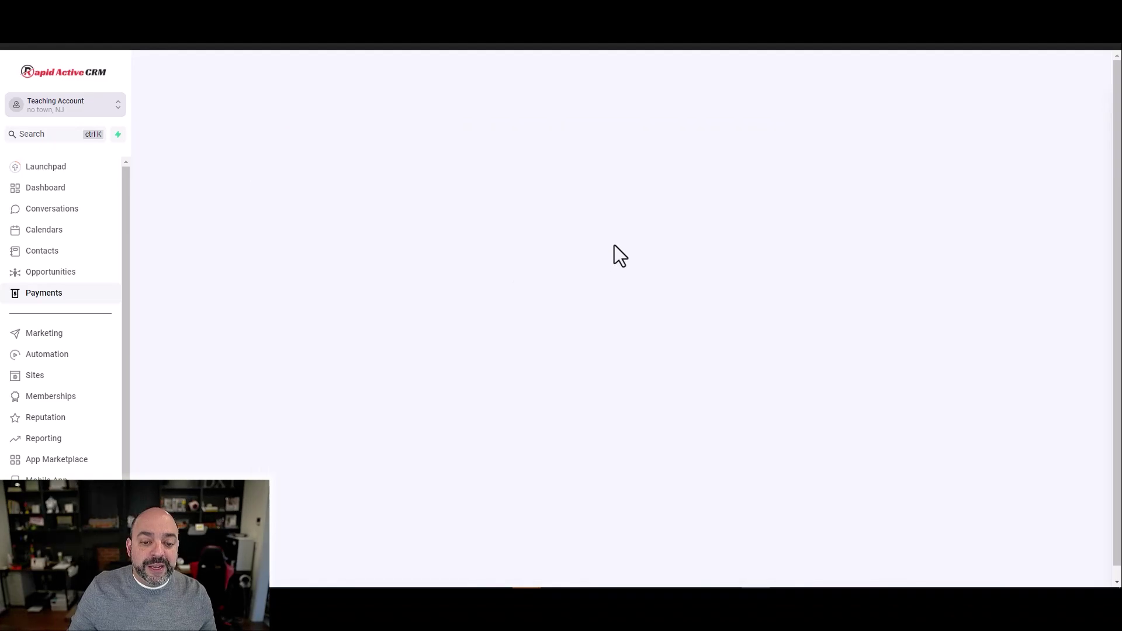
scroll(611, 251, down, 8)
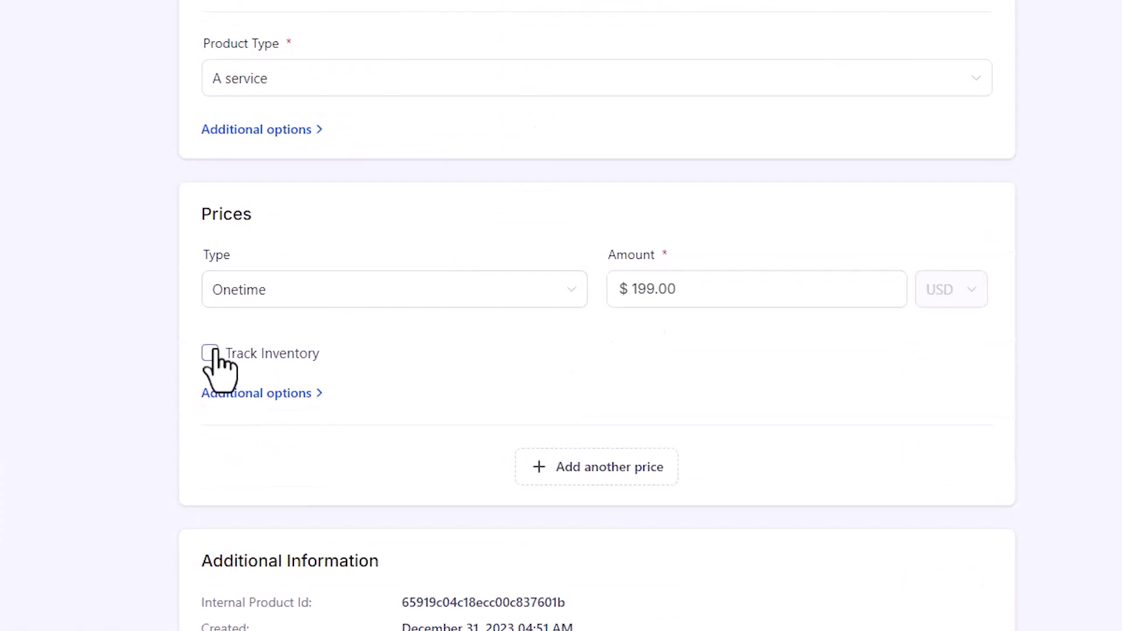
click(406, 408)
click(734, 419)
click(694, 371)
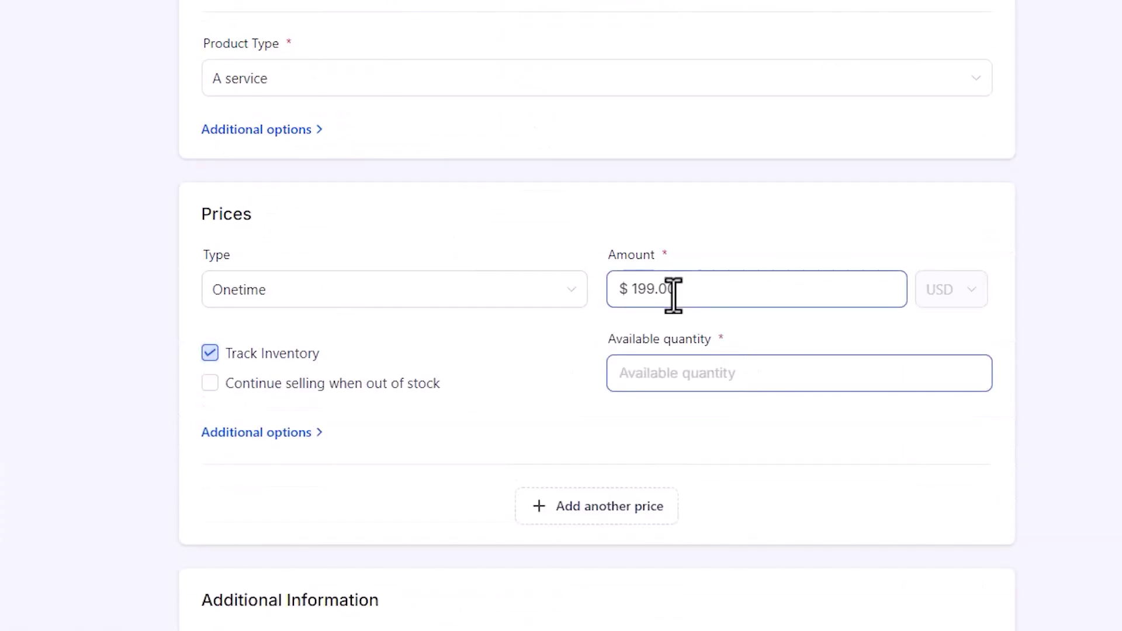
text(50)
scroll(673, 295, down, 3)
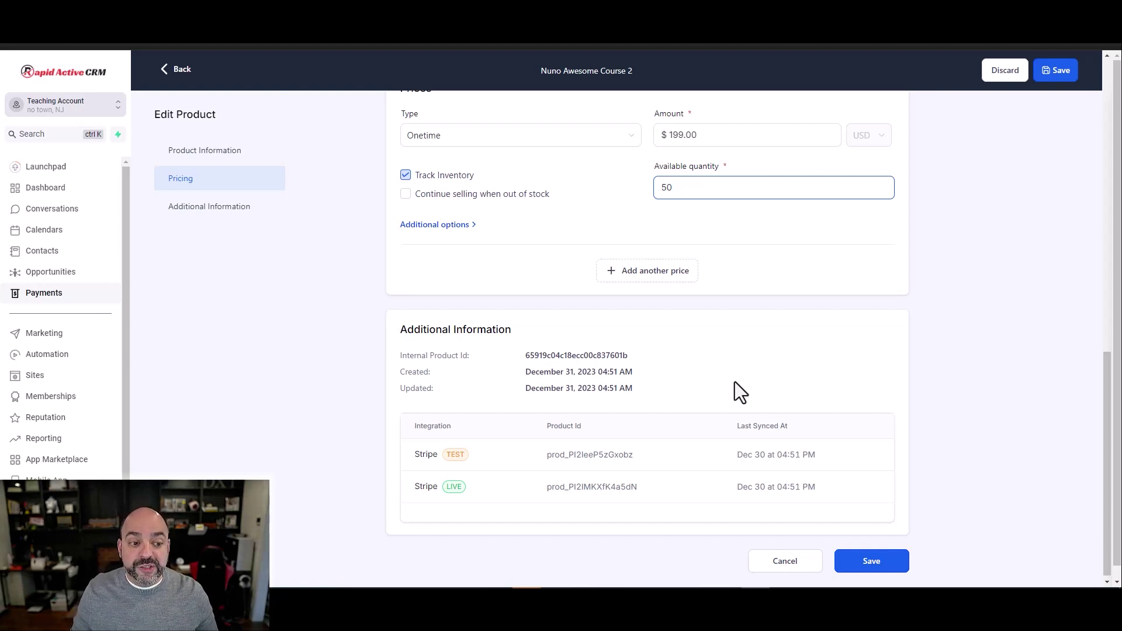
click(40, 379)
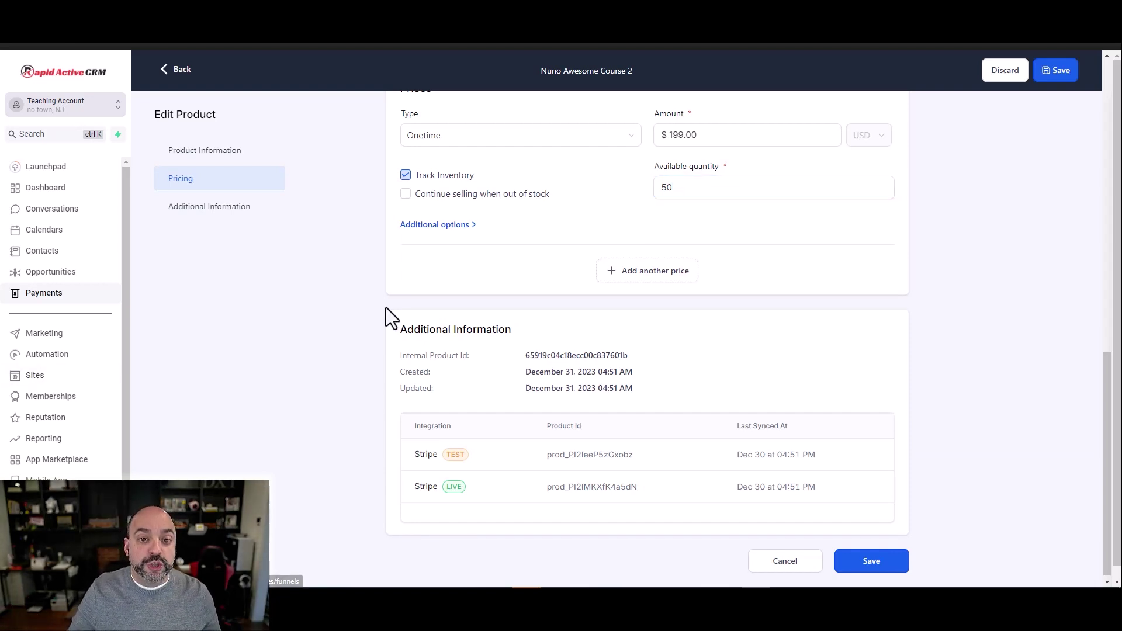
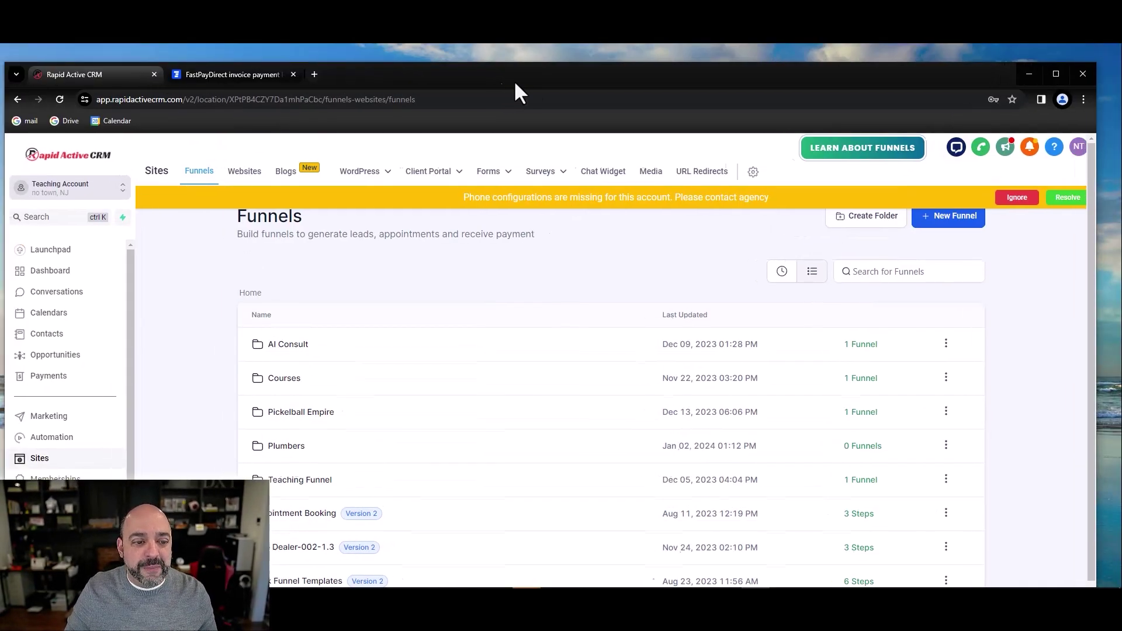
Bring up the Discovery Call calendar's sharing links from Calendar Settings
click(99, 308)
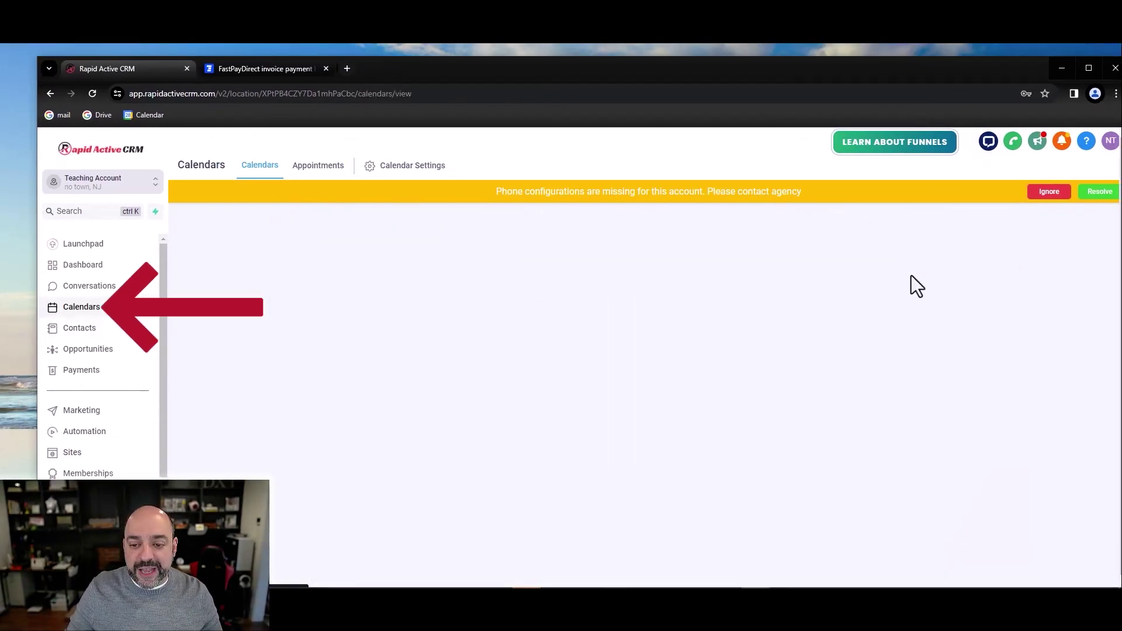
click(403, 165)
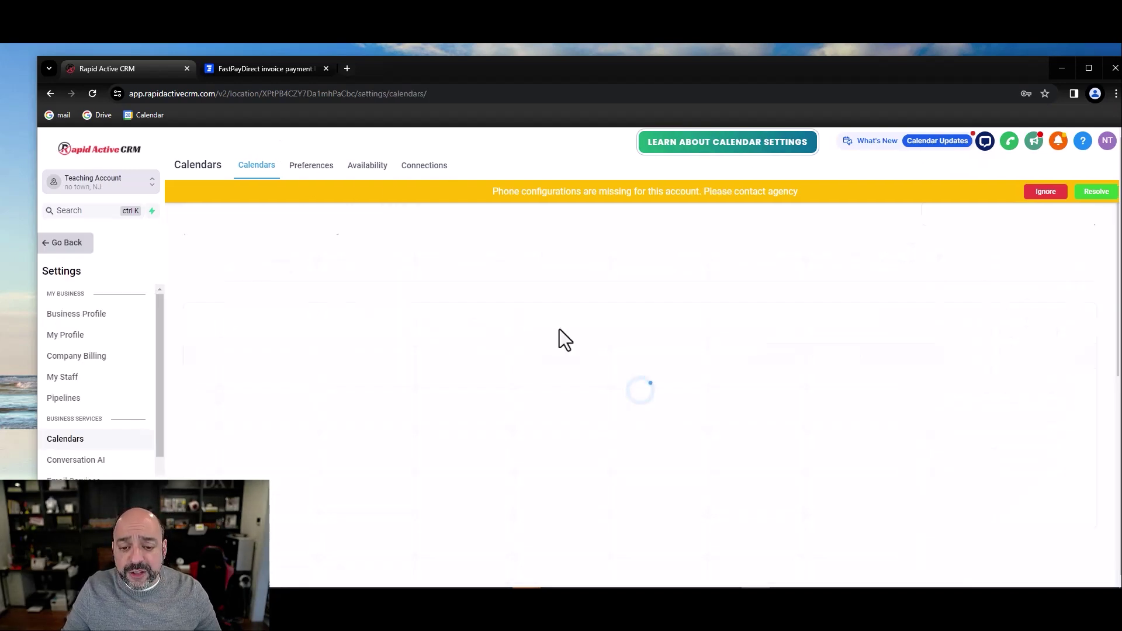
scroll(559, 345, down, 3)
click(1000, 338)
click(1006, 402)
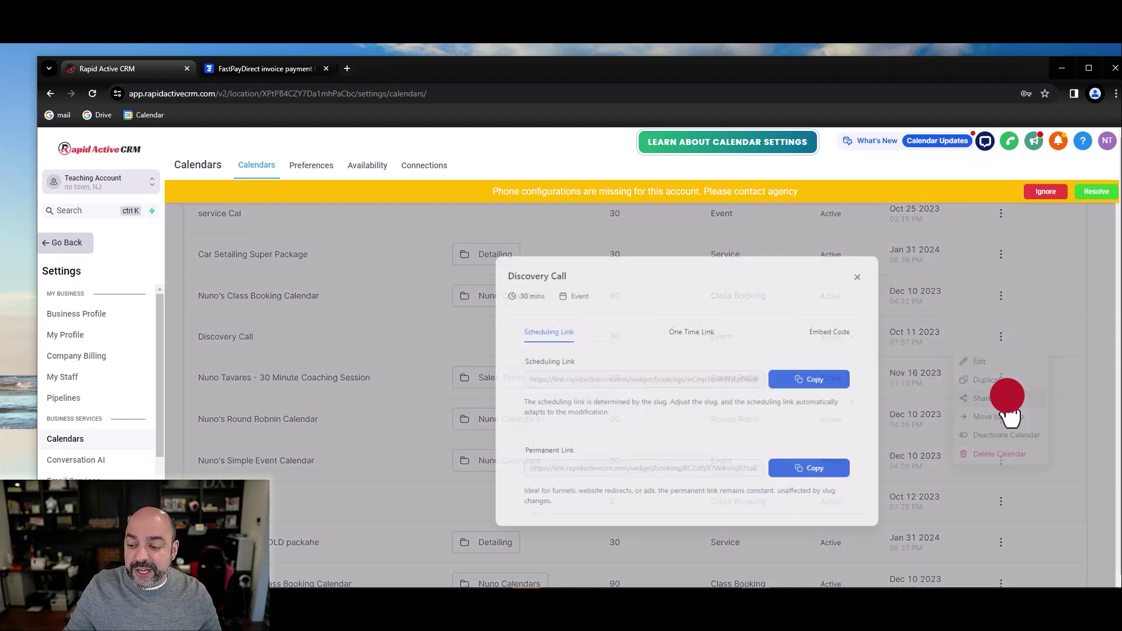
Paste the Discovery Call booking link into a new browser tab
click(347, 69)
right_click(344, 92)
click(379, 189)
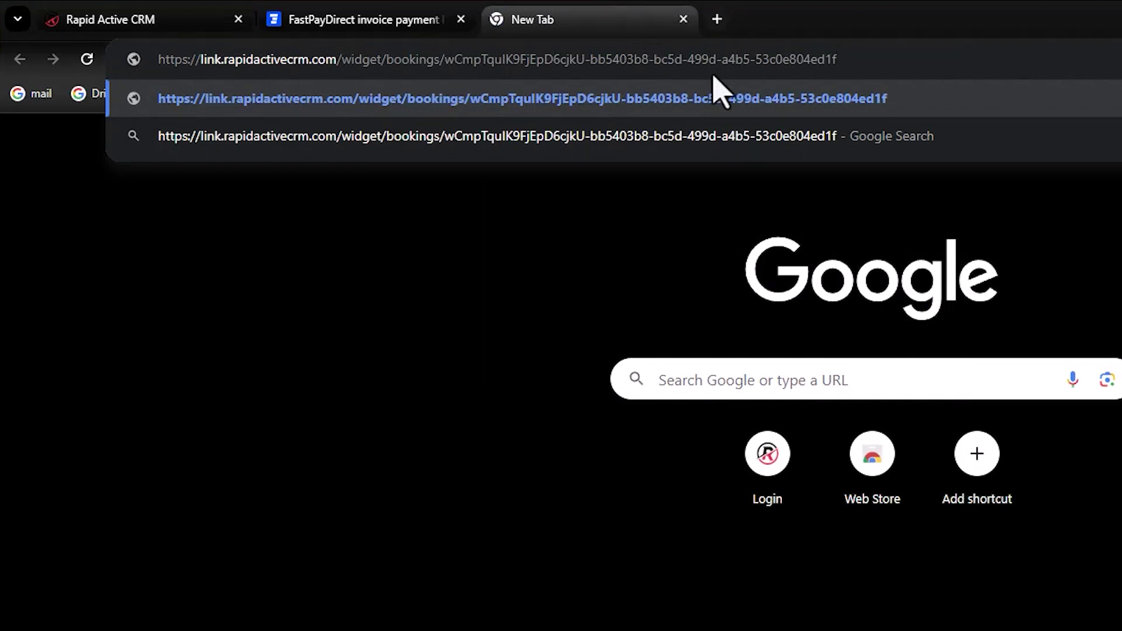
Close the FastPayDirect tab and the Discovery Call sharing links dialog
click(279, 22)
click(191, 20)
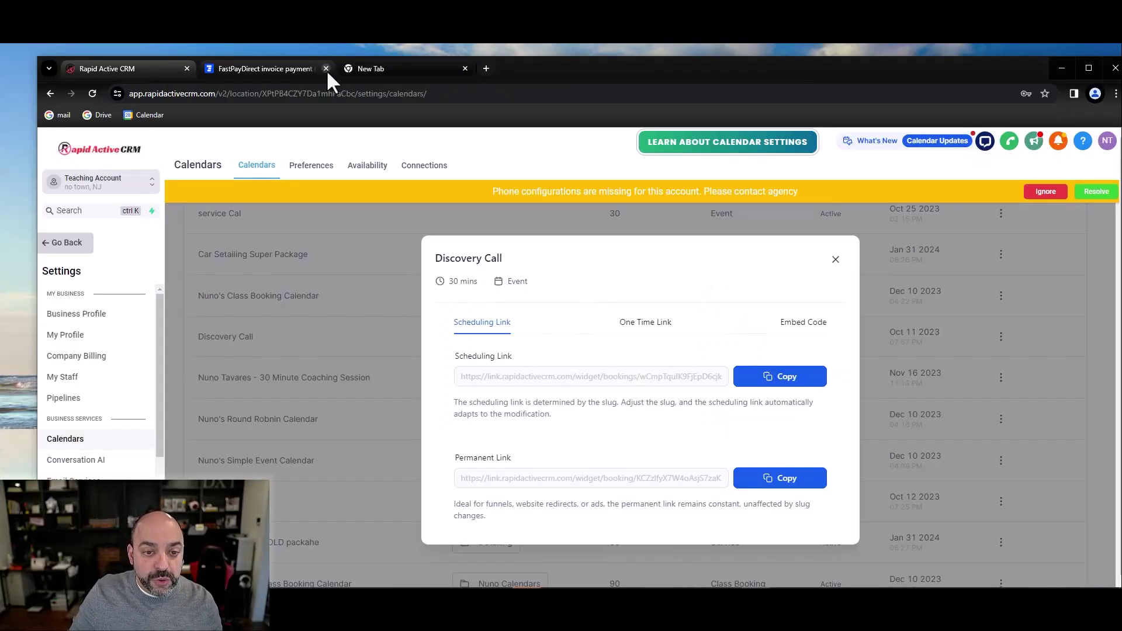
click(326, 69)
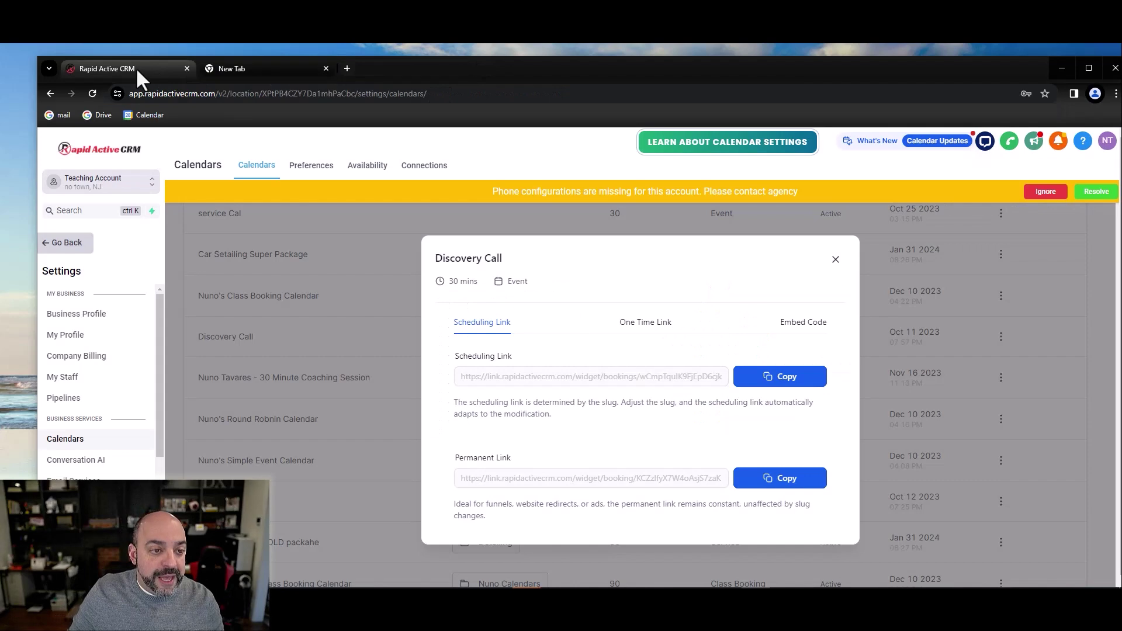
click(835, 259)
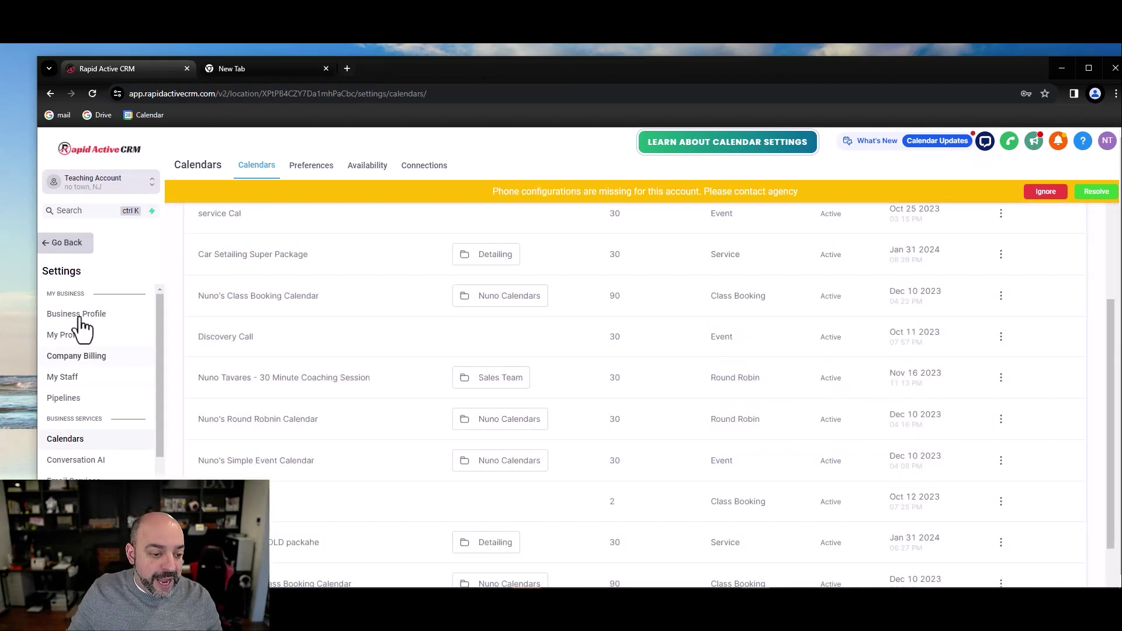
Open Business Profile and select link.msgsndr.com in the Branded Domain CNAME hint
click(80, 316)
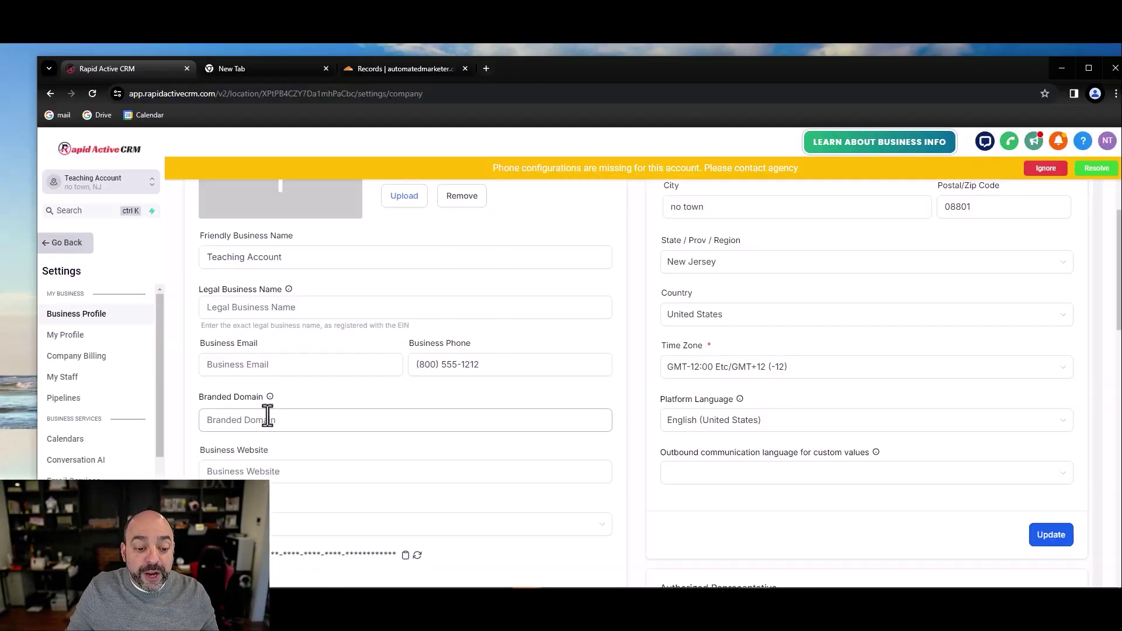
mouse_move(270, 396)
drag(500, 375, 435, 376)
key(ctrl+c)
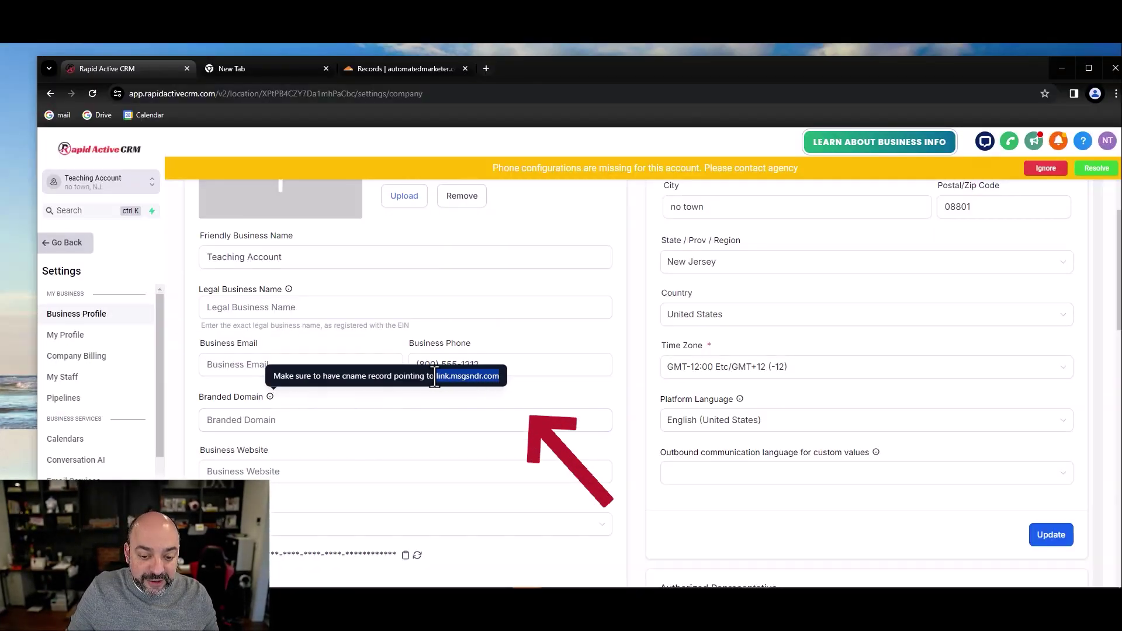
Start a new CNAME record in automatedmarketer.co's Cloudflare DNS records
click(387, 67)
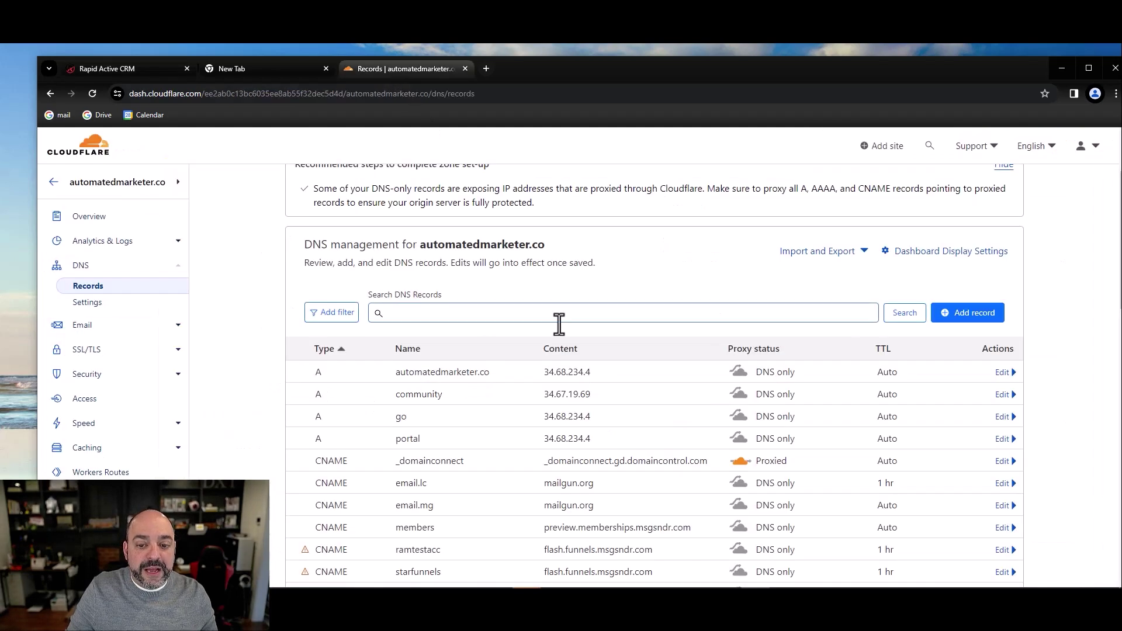
click(960, 314)
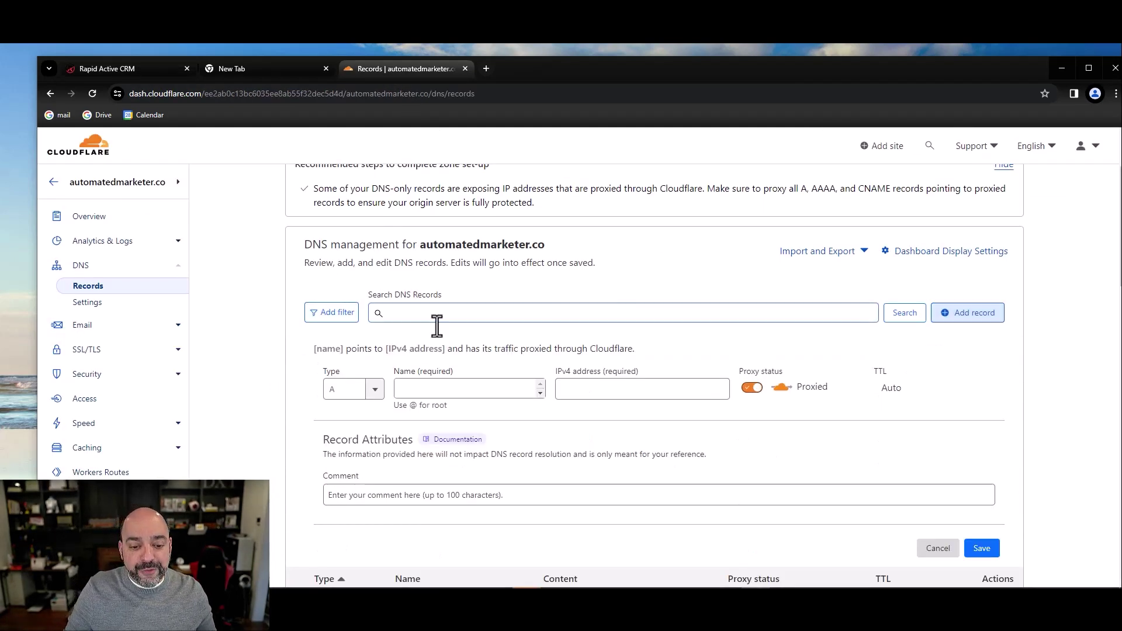
click(375, 390)
scroll(353, 504, down, 1)
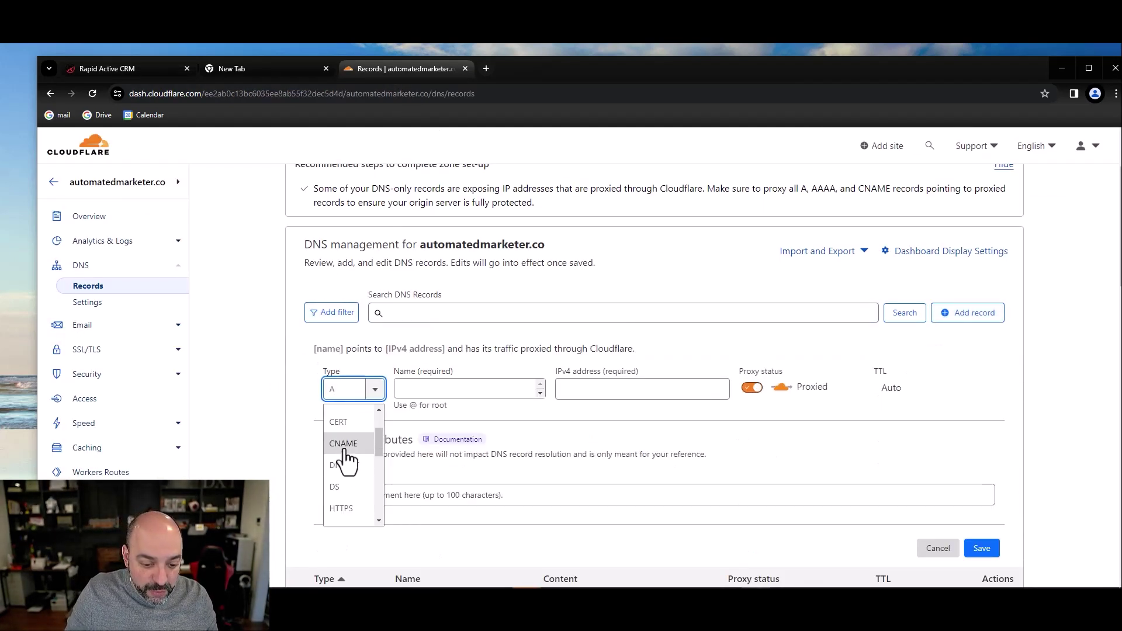
click(344, 444)
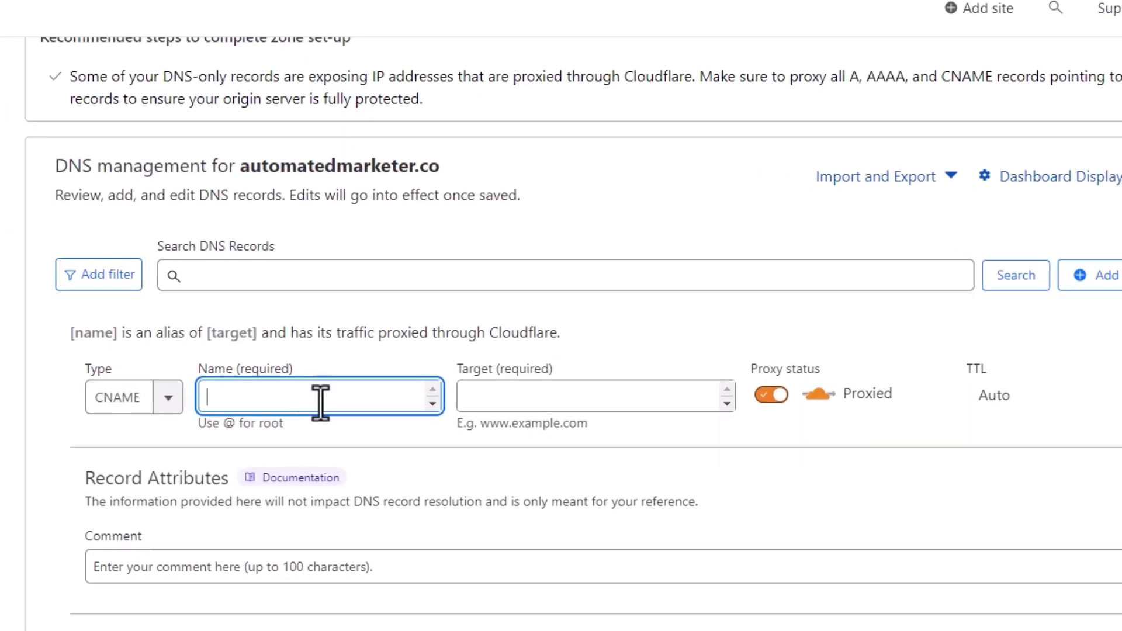
Set name @, target link.msgsndr.com, proxy off (DNS only), then return to the CRM
text(@)
click(490, 403)
key(ctrl+v)
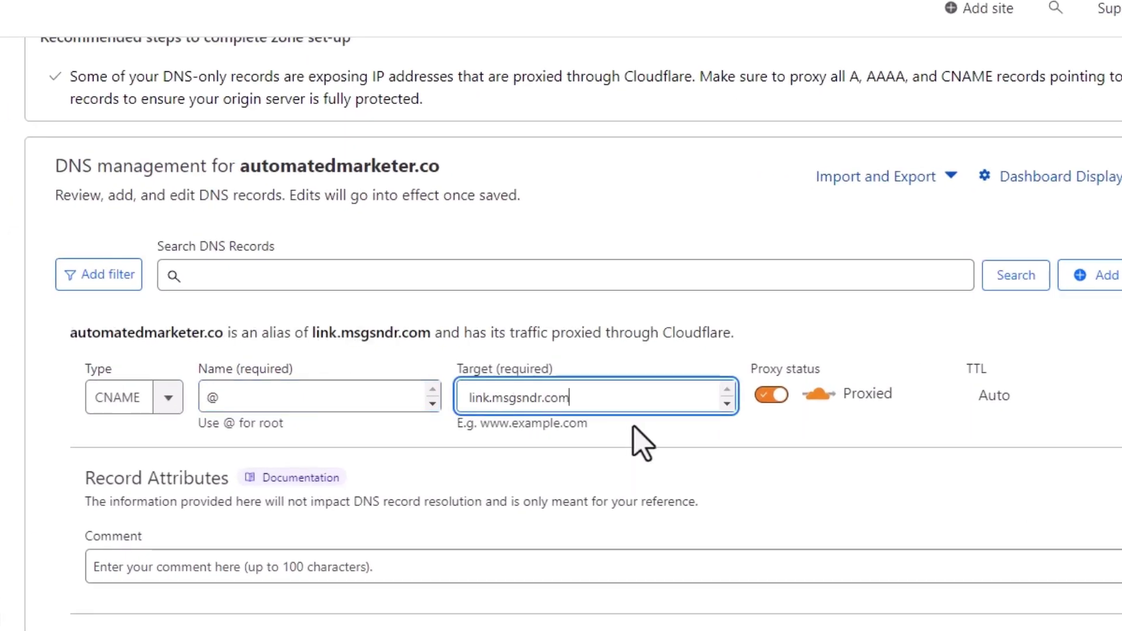
click(771, 395)
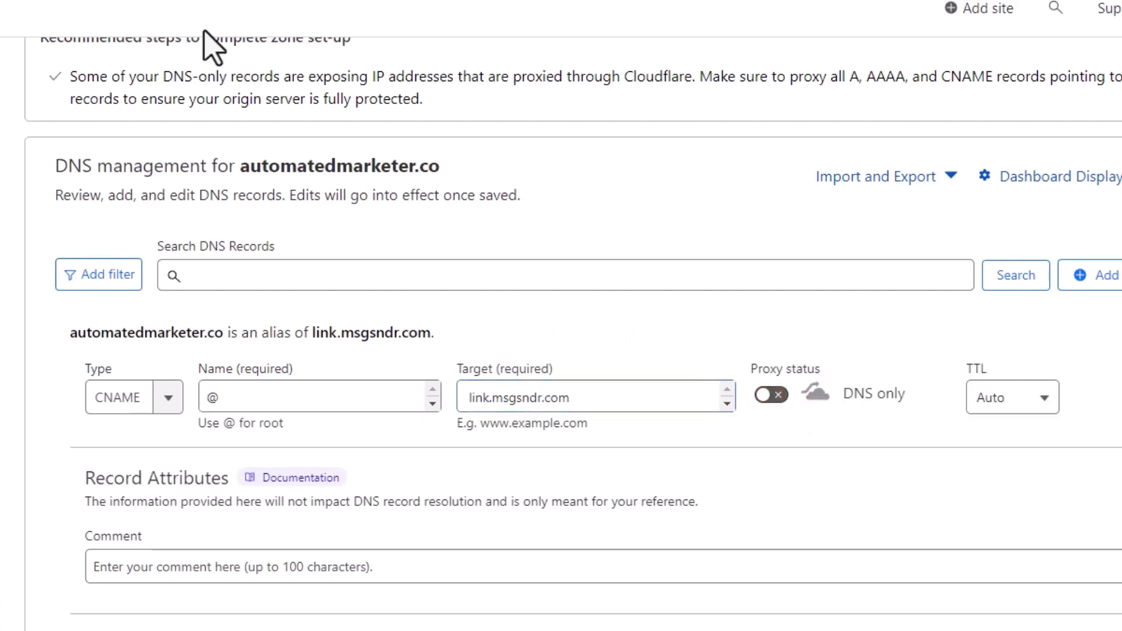
scroll(590, 350, down, 2)
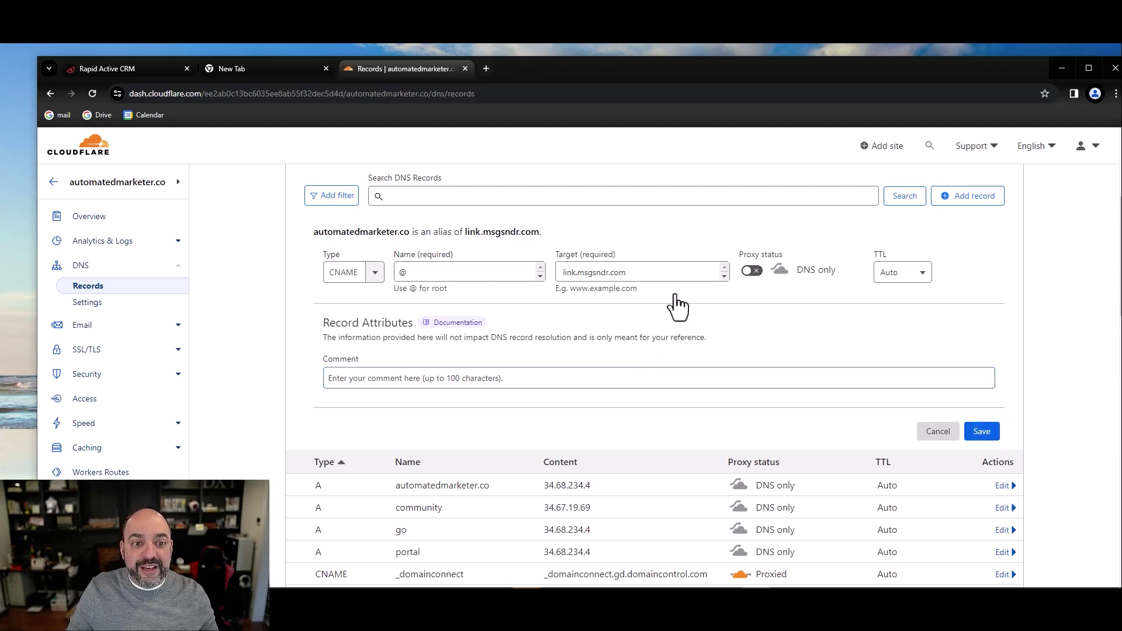
click(147, 69)
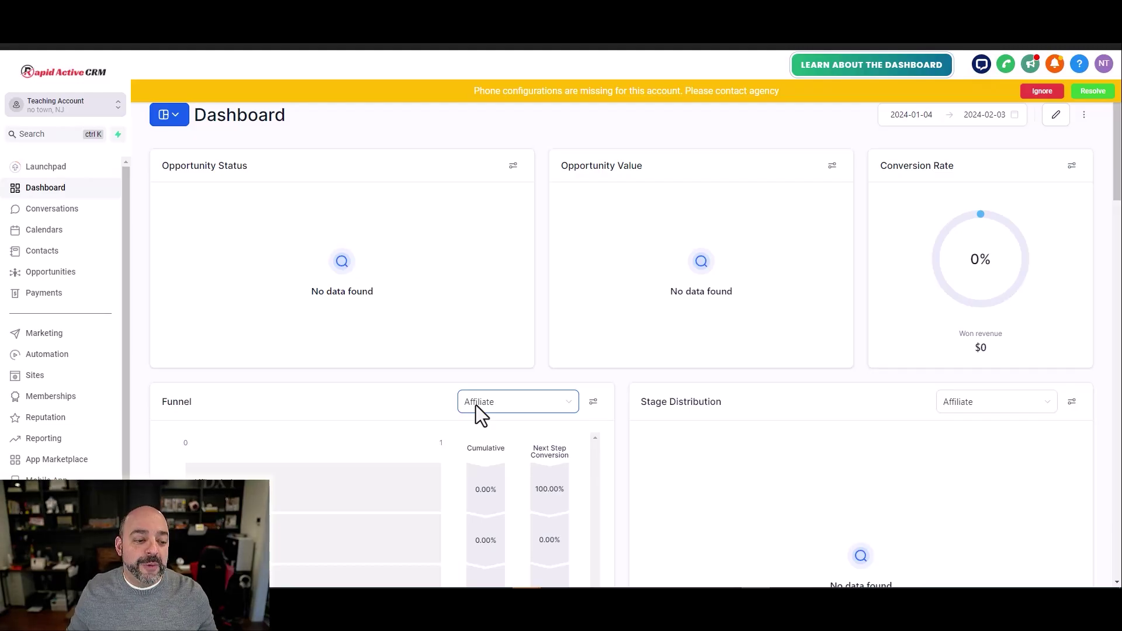
Open the Course Creator template from Marketing email templates and scroll through its canvas
click(43, 334)
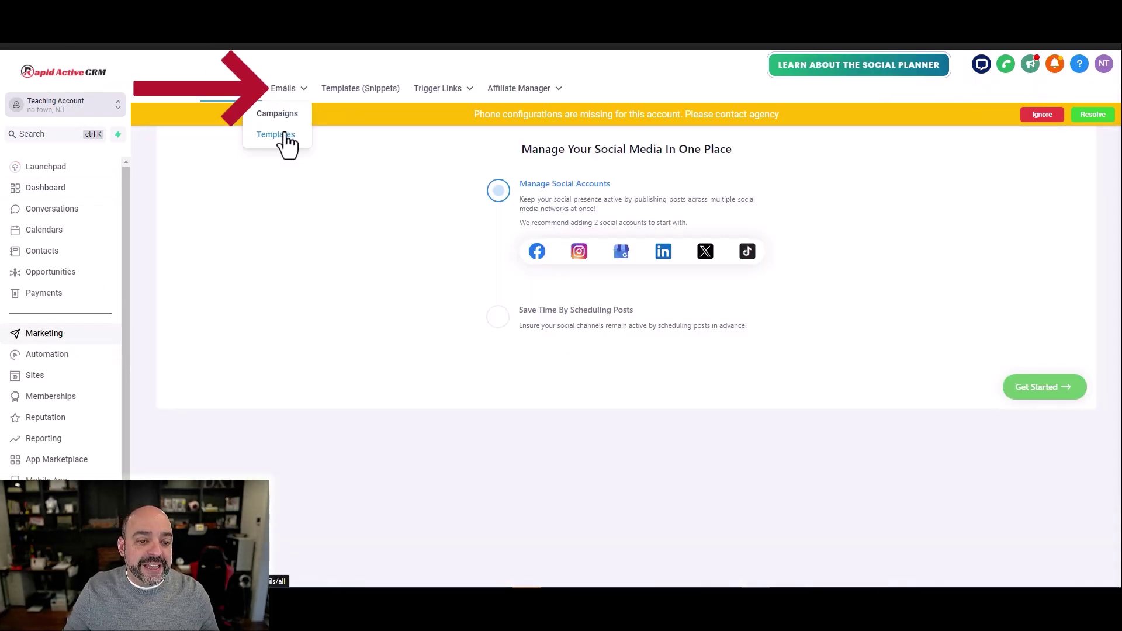
click(284, 136)
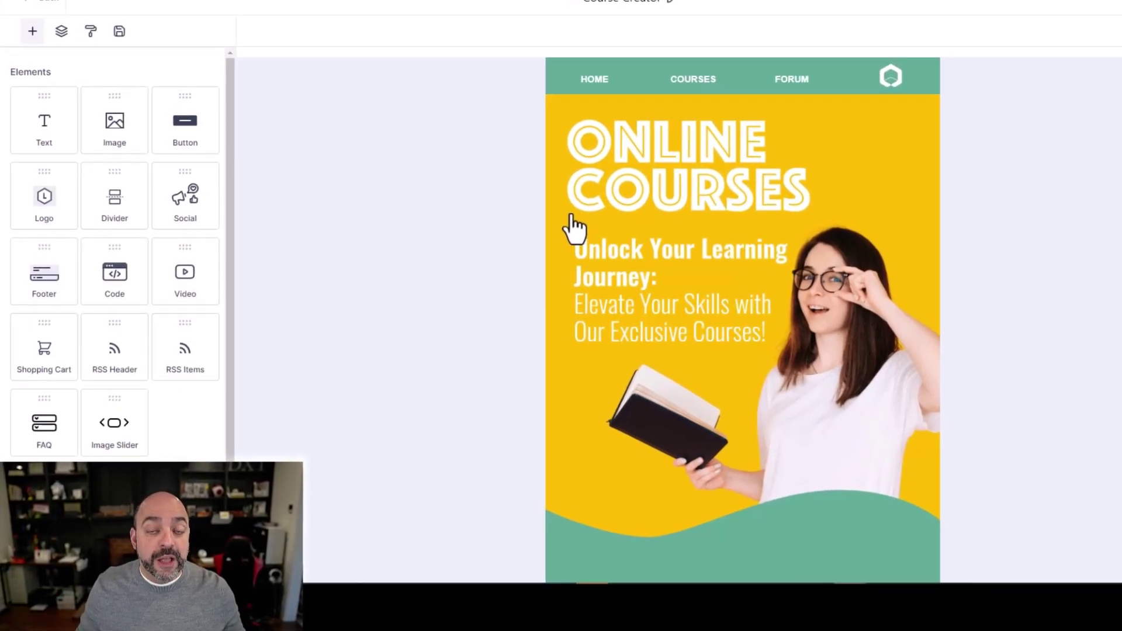
click(908, 150)
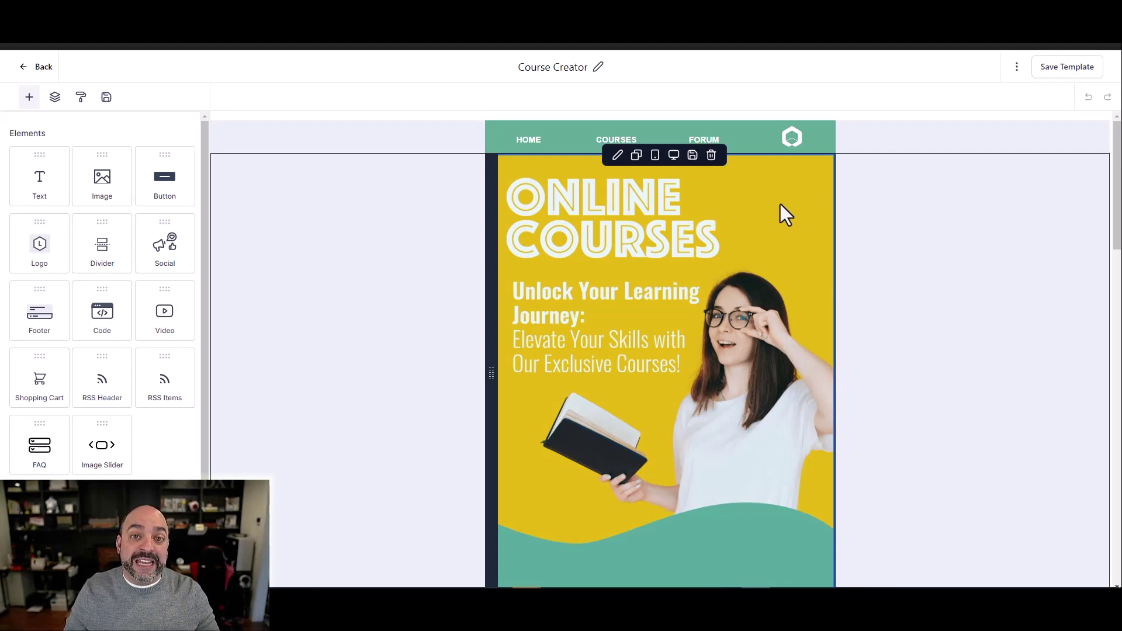
scroll(125, 321, down, 2)
scroll(741, 303, down, 10)
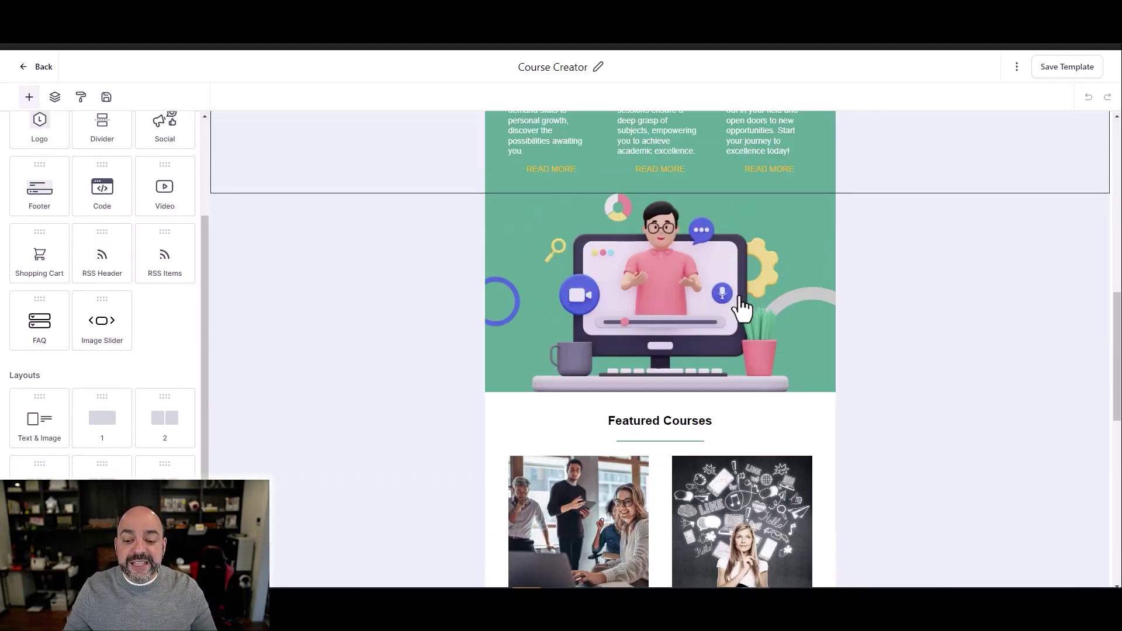
scroll(741, 303, down, 10)
scroll(734, 293, up, 4)
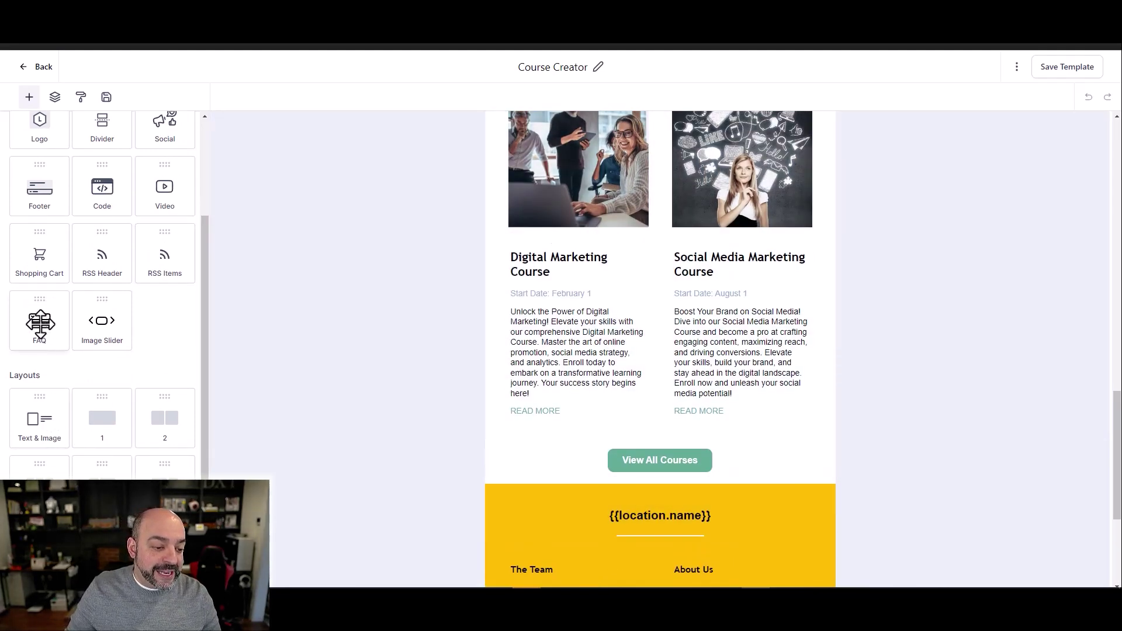
Retitle the first FAQ item 'What', check its answer placeholder, and close the FAQ settings
drag(359, 397, 691, 425)
scroll(706, 445, down, 4)
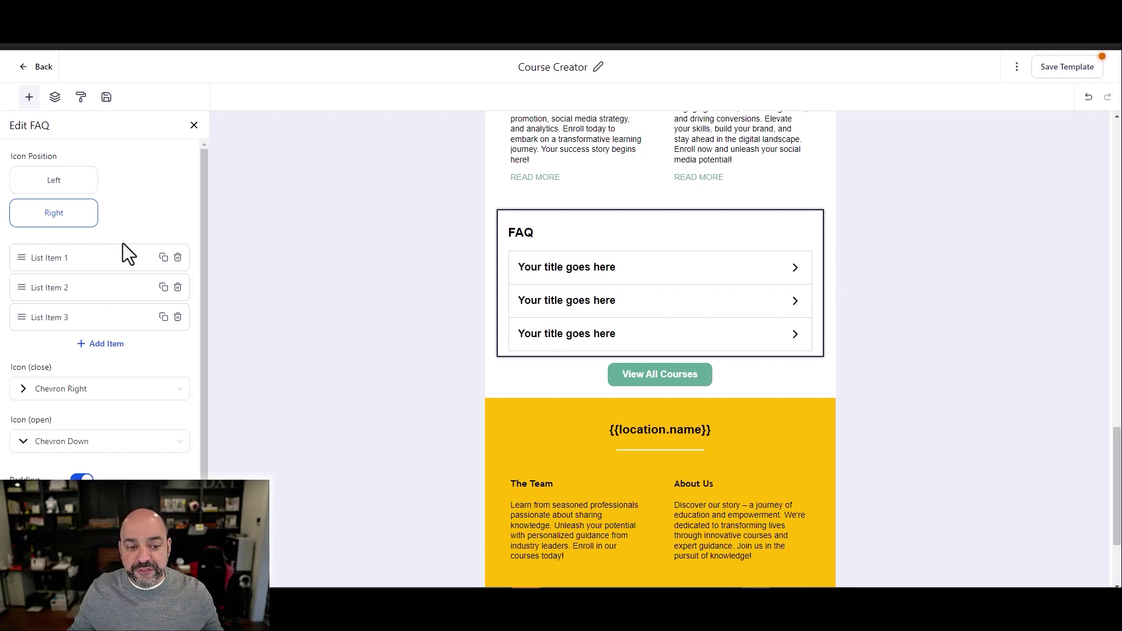
click(657, 271)
key(BackSpace)
key(BackSpace)
key(BackSpace)
key(BackSpace)
key(BackSpace)
key(BackSpace)
key(BackSpace)
key(BackSpace)
key(BackSpace)
key(BackSpace)
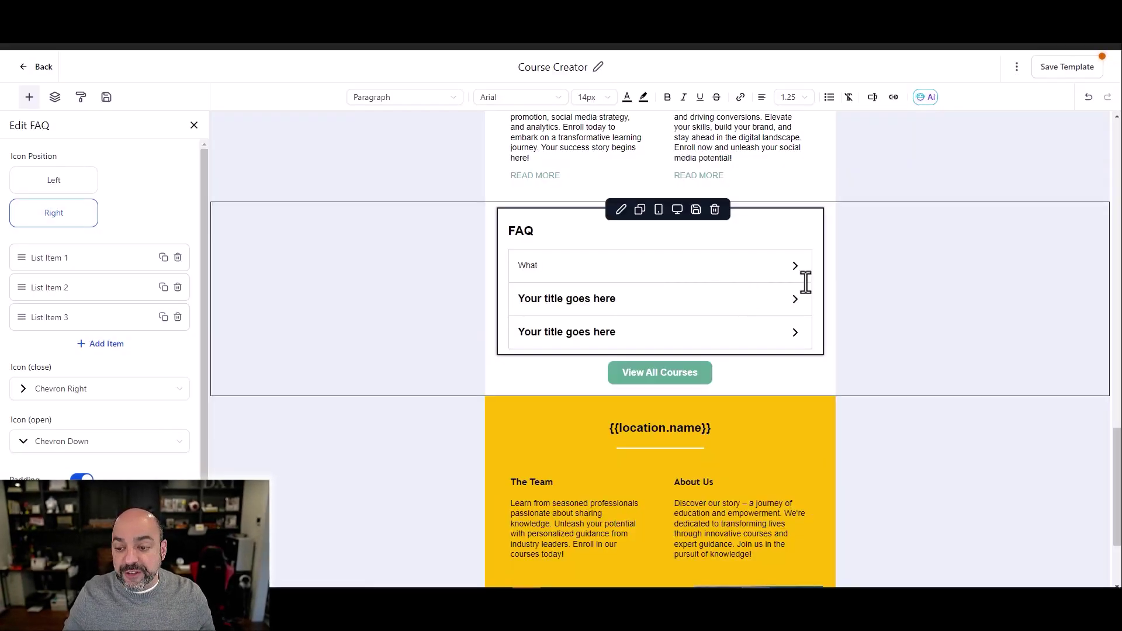
click(798, 274)
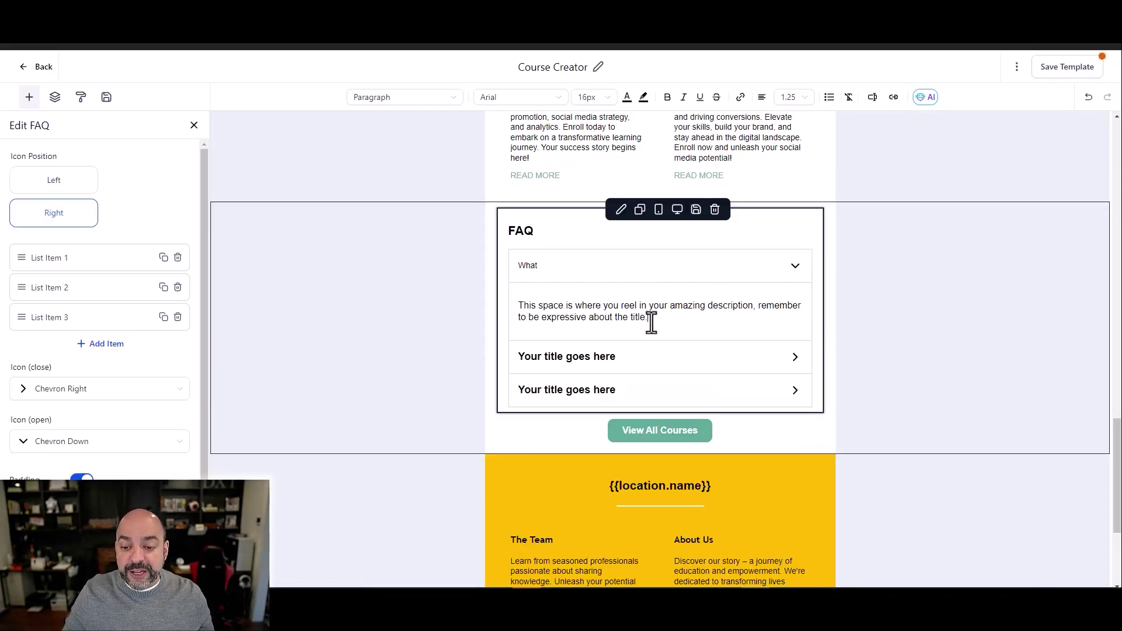
drag(651, 323, 512, 292)
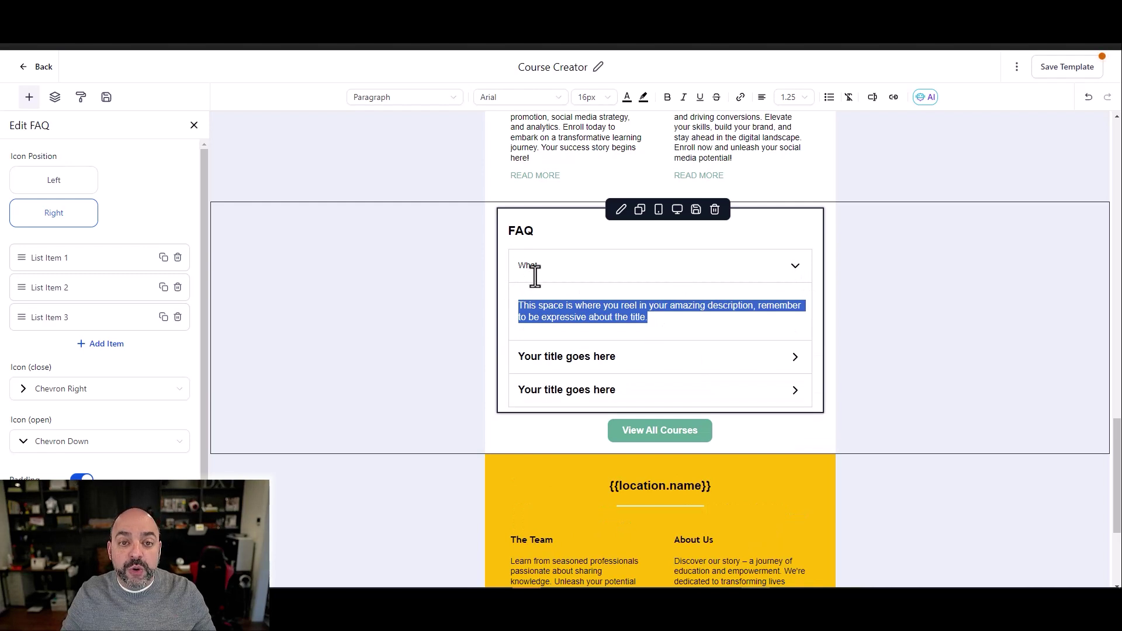
click(194, 125)
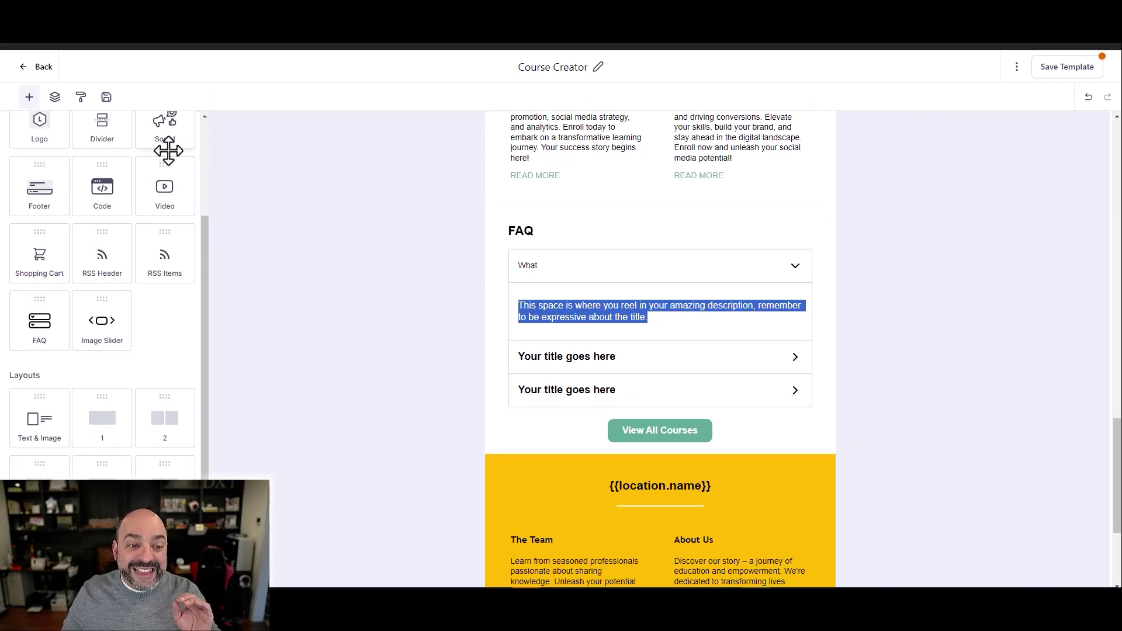
Place a three-slide image slider above the FAQ, pick the first slide's Link field, then reload with F5
drag(101, 316, 671, 223)
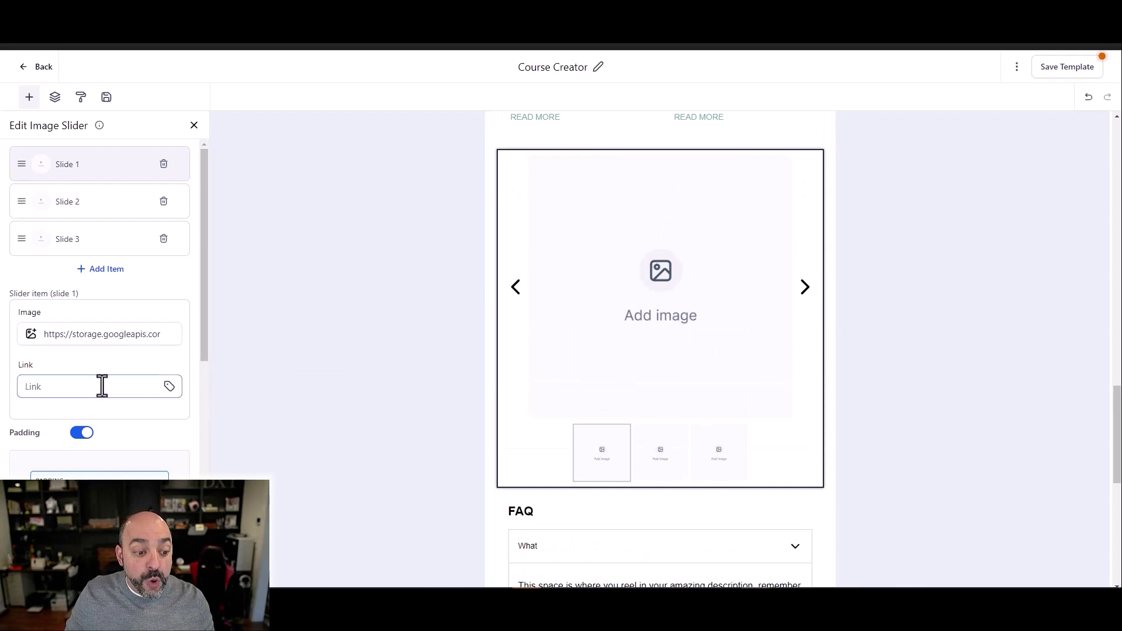
click(104, 385)
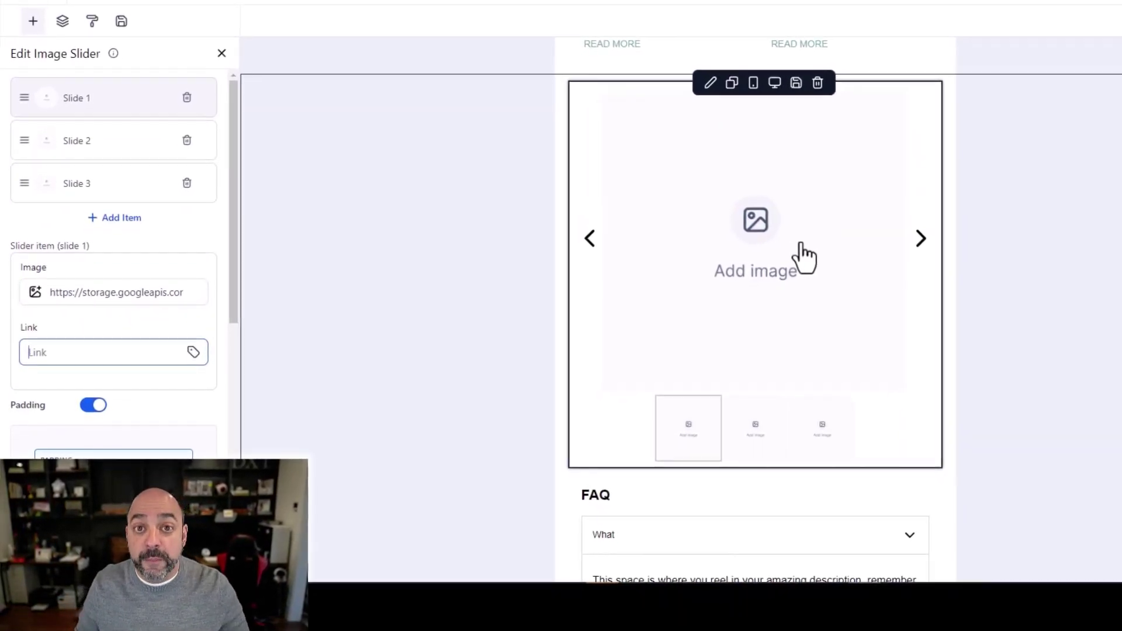
key(F5)
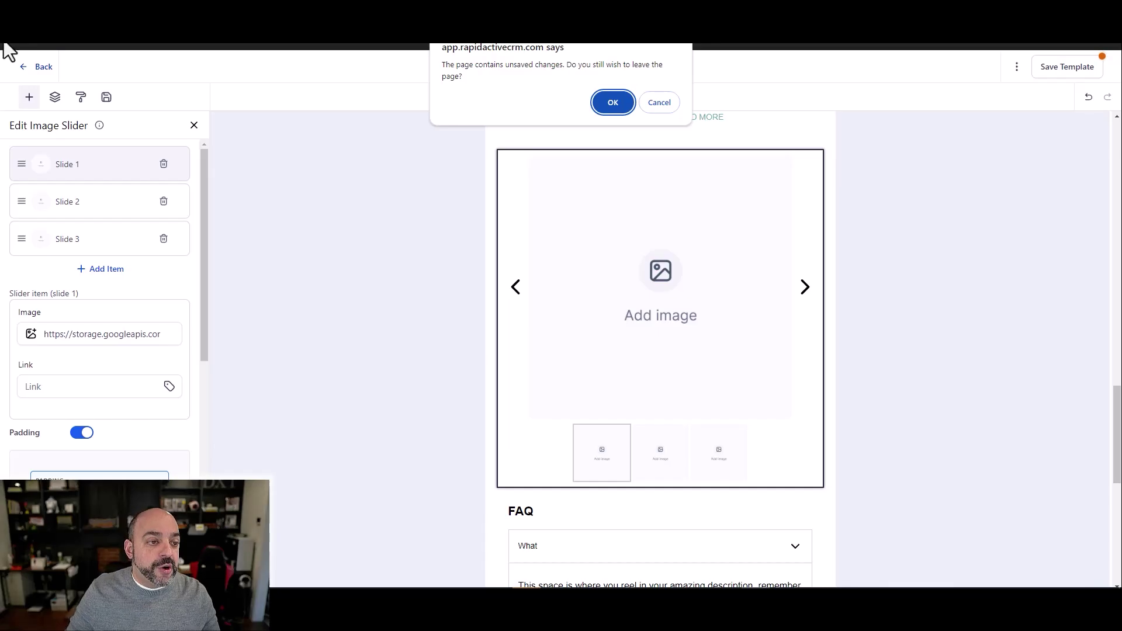
Confirm leaving unsaved, return to Email Templates, and dismiss the phone-configuration warning
key(Return)
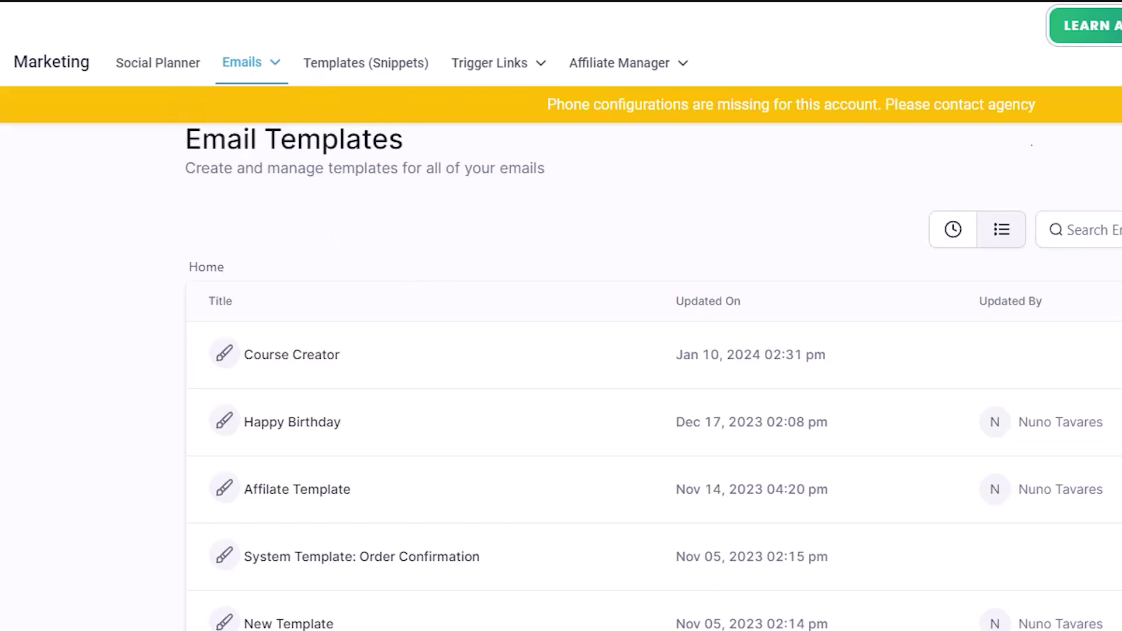
click(211, 130)
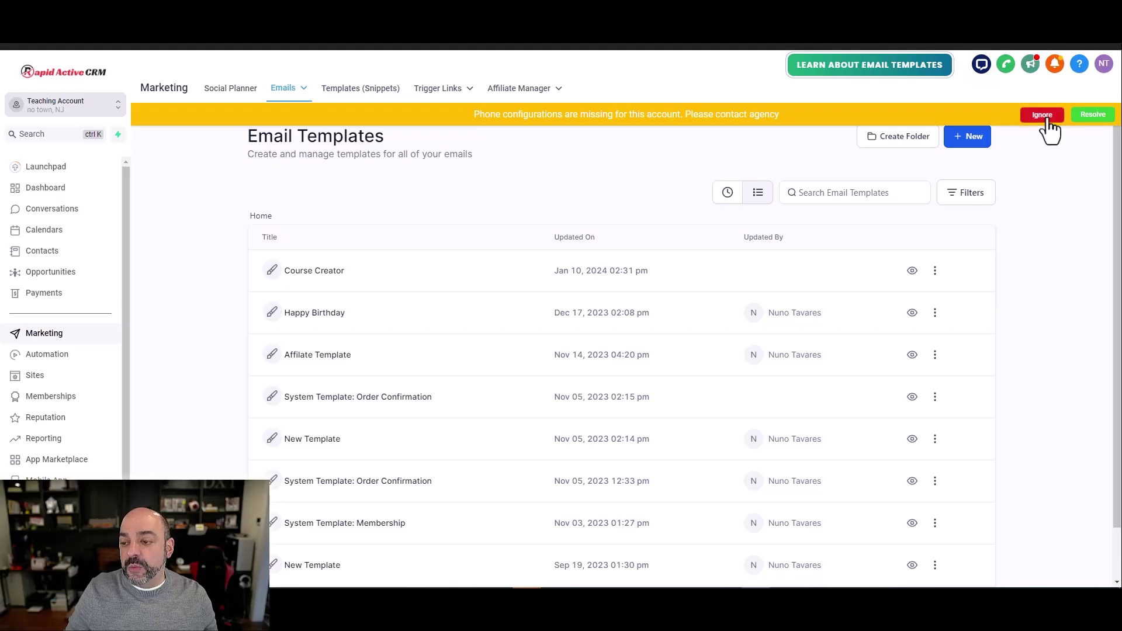
click(1042, 115)
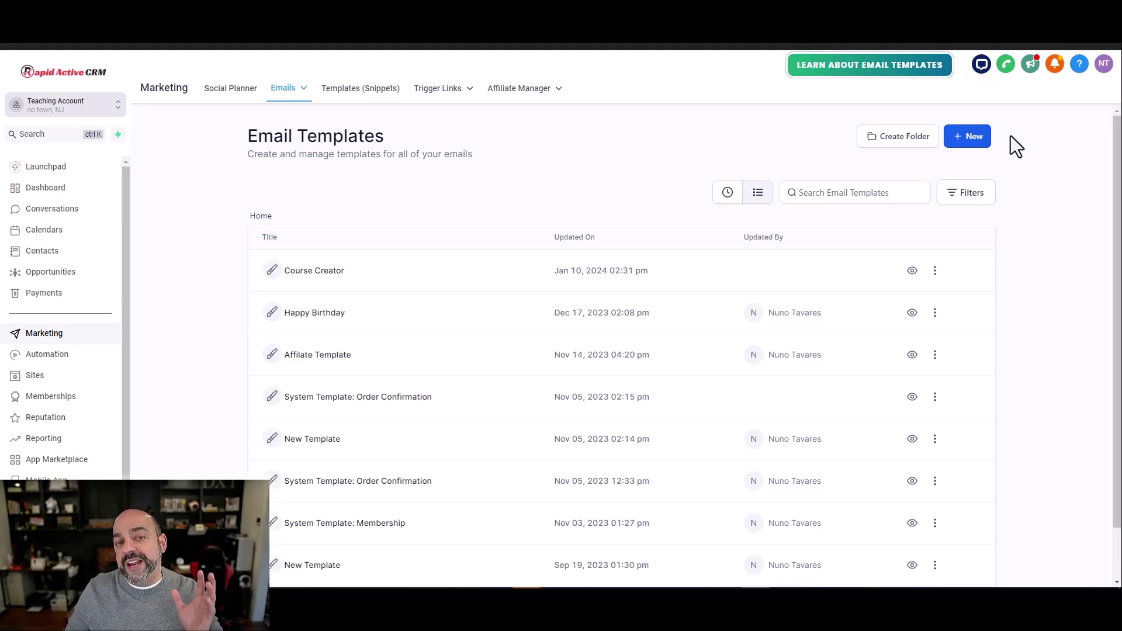
click(970, 138)
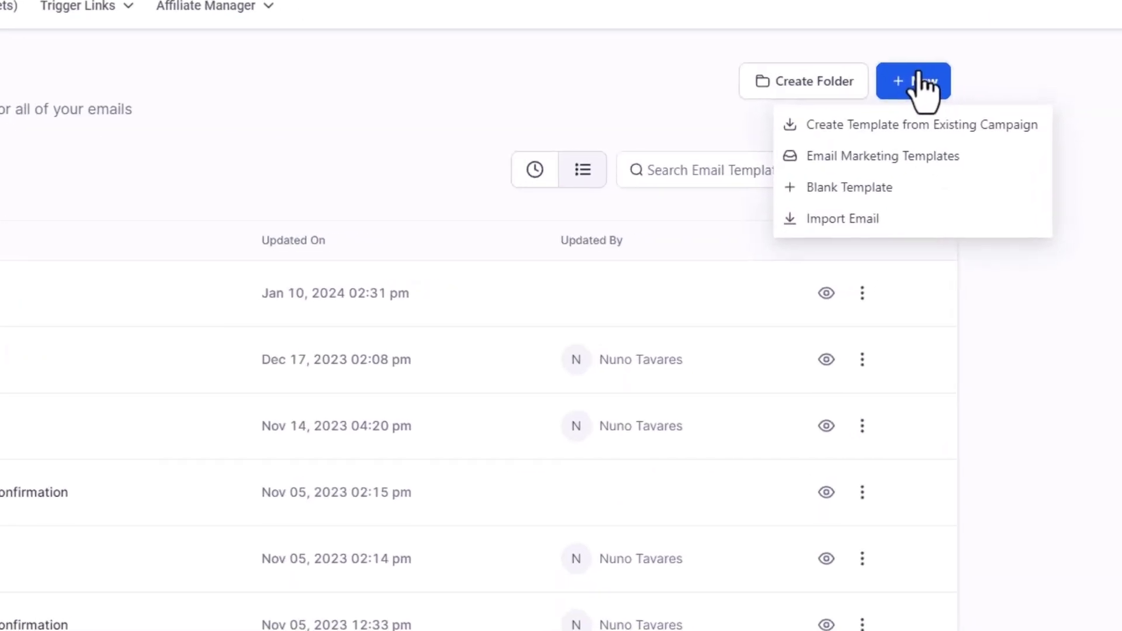
click(872, 212)
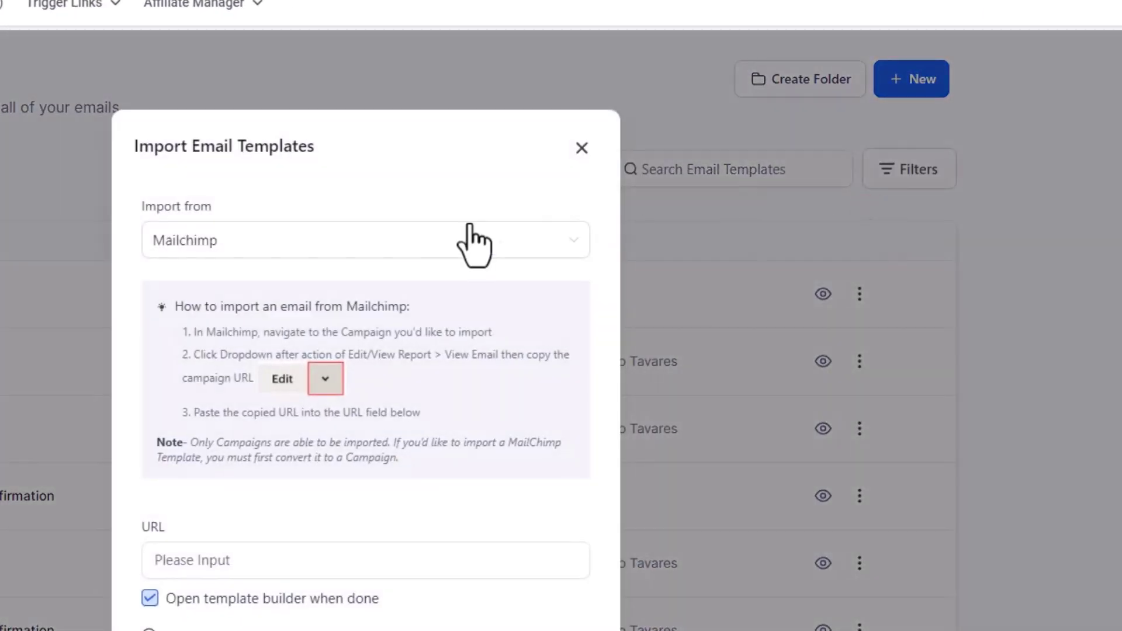
click(470, 254)
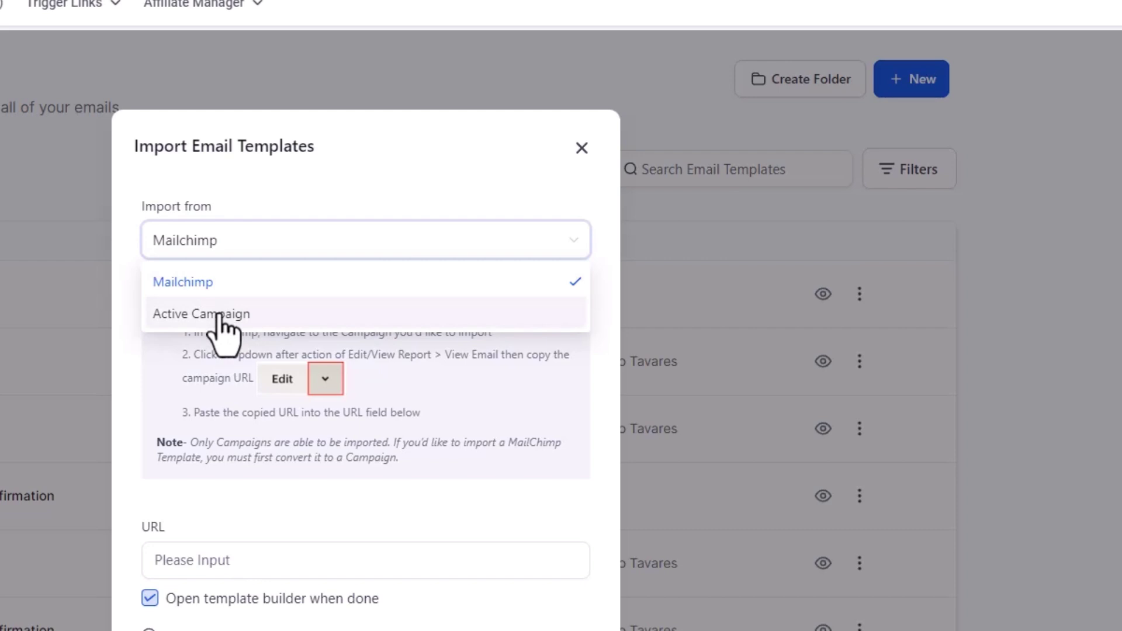
click(225, 331)
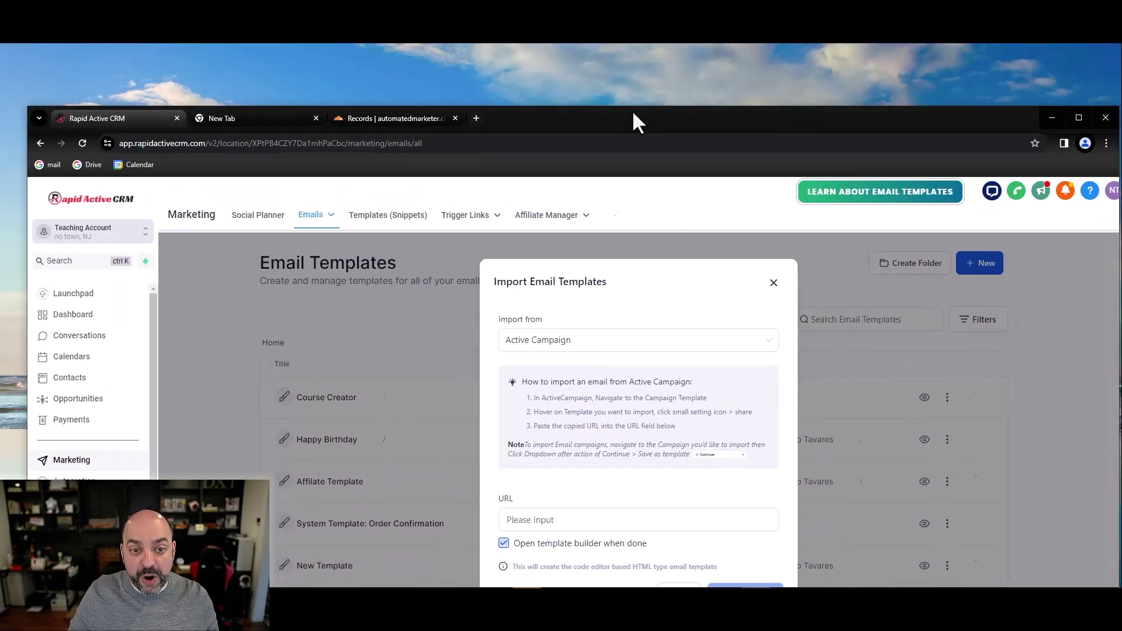
click(263, 143)
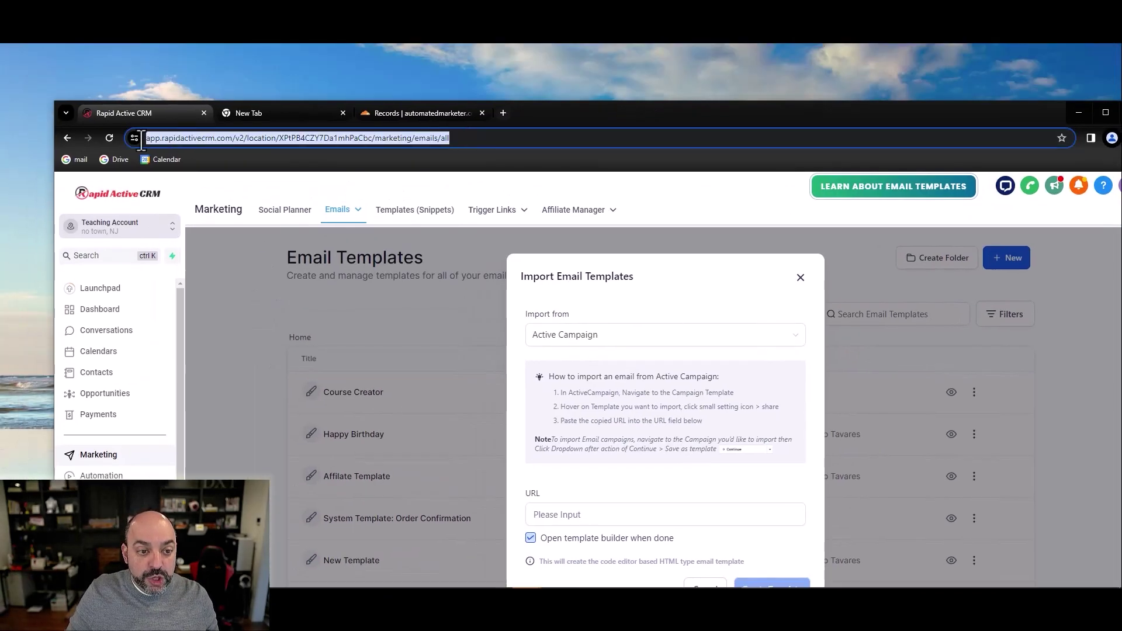
right_click(261, 134)
click(328, 236)
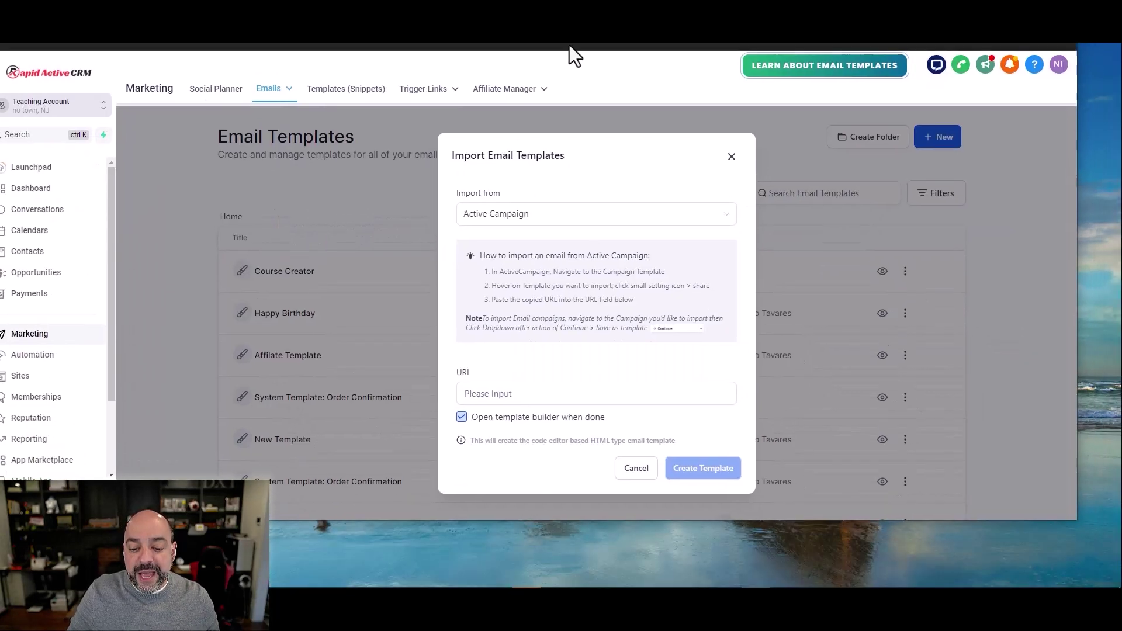
right_click(602, 514)
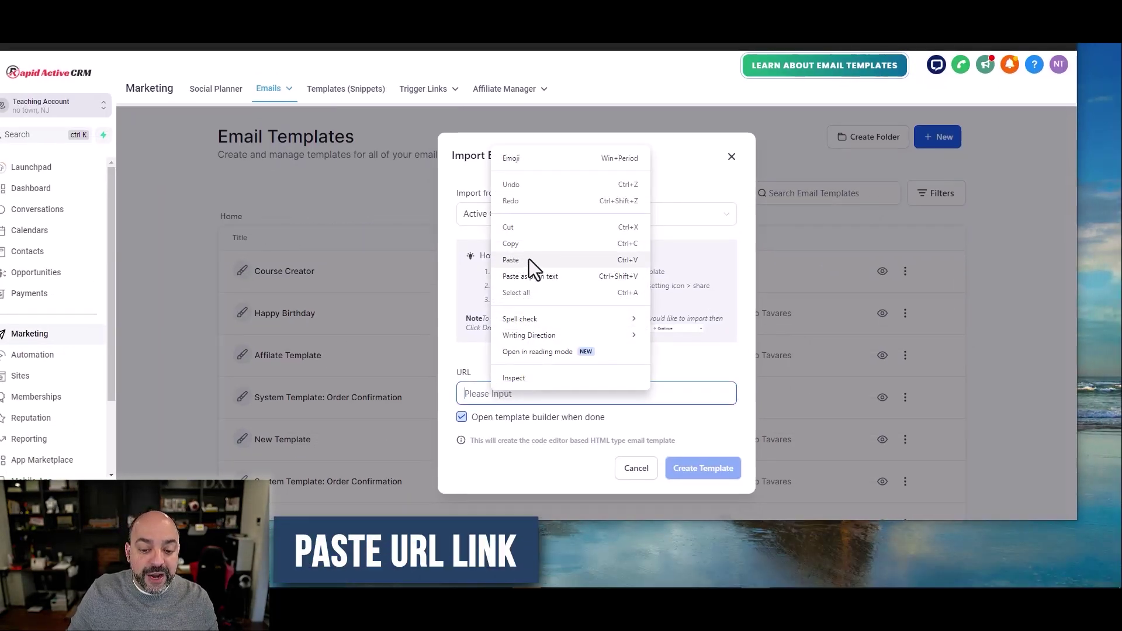
click(528, 259)
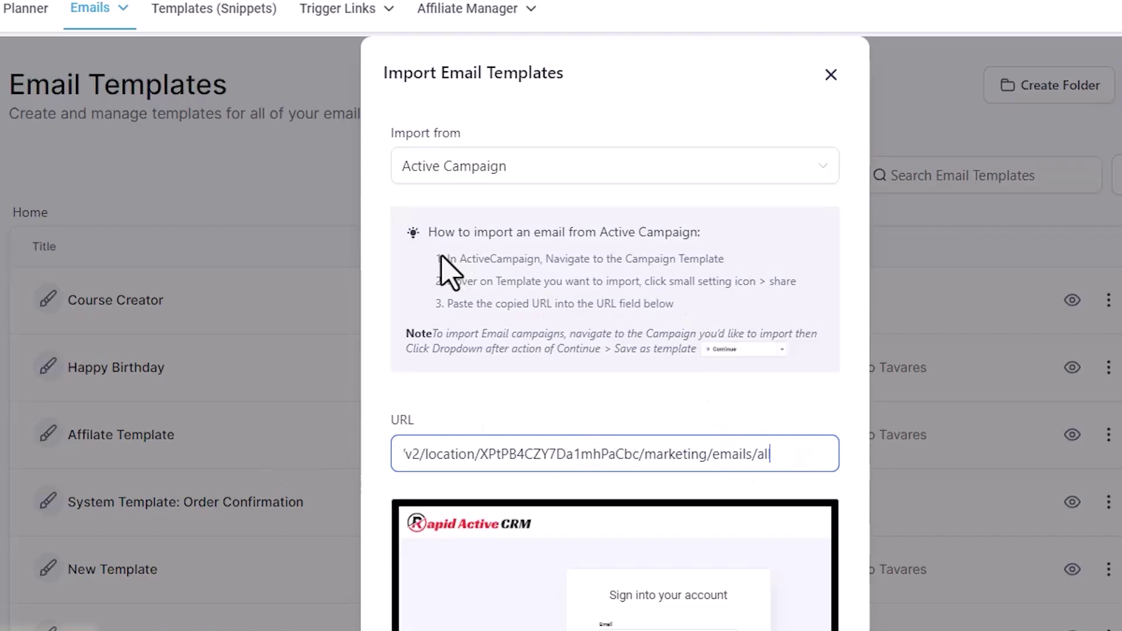
click(587, 194)
click(576, 215)
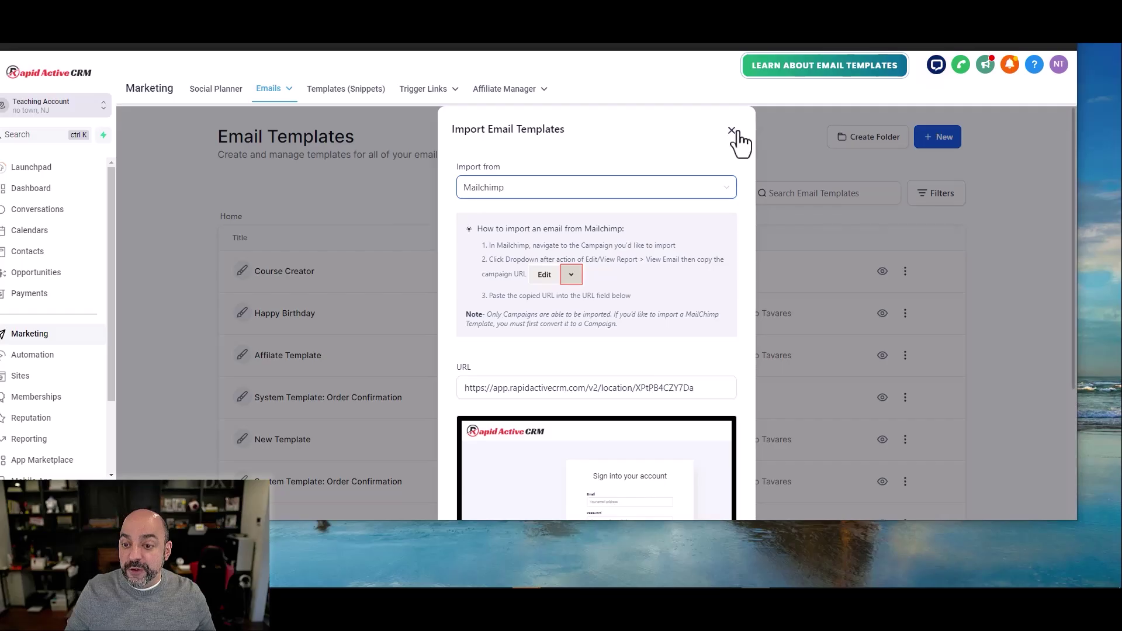
click(830, 74)
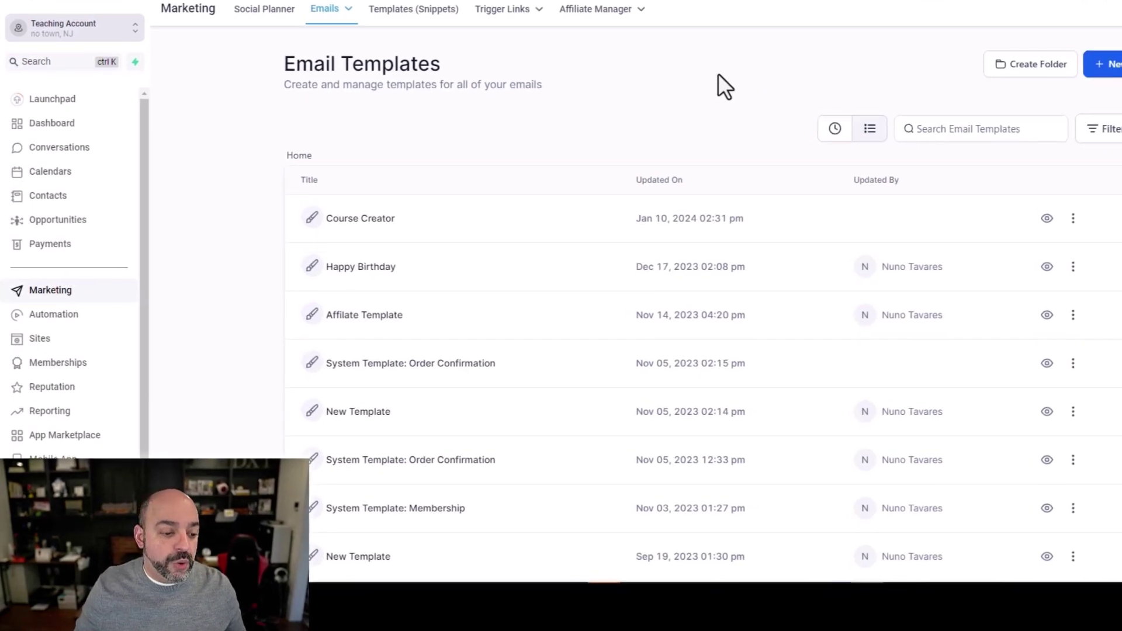
View the Import from Kajabi steps under Memberships Products' Create Product options
click(57, 362)
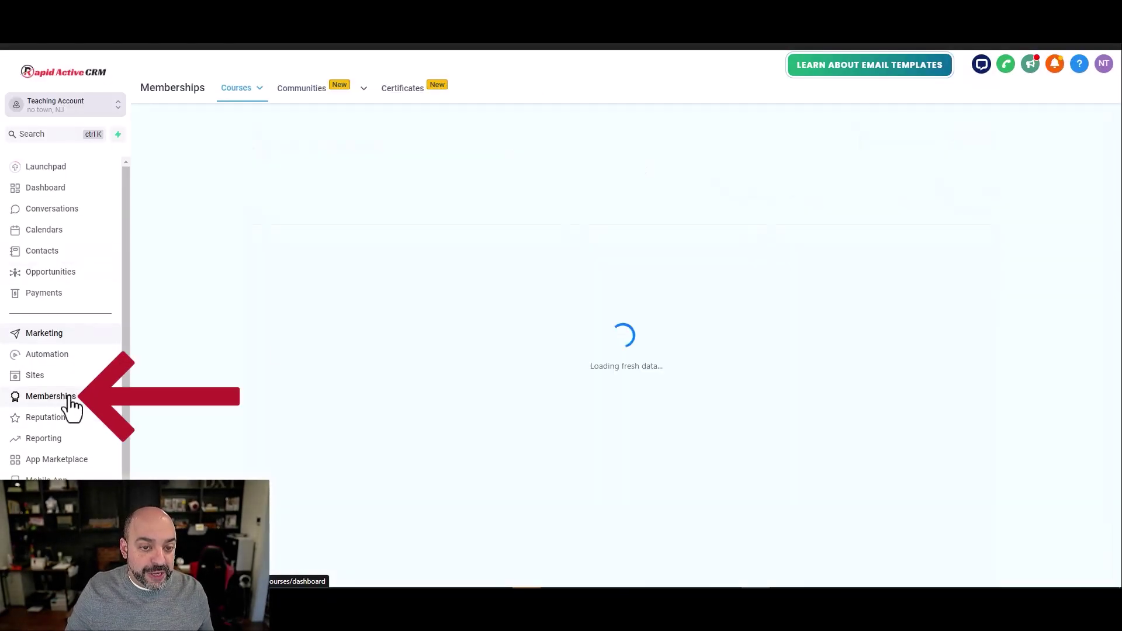
mouse_move(253, 98)
click(236, 132)
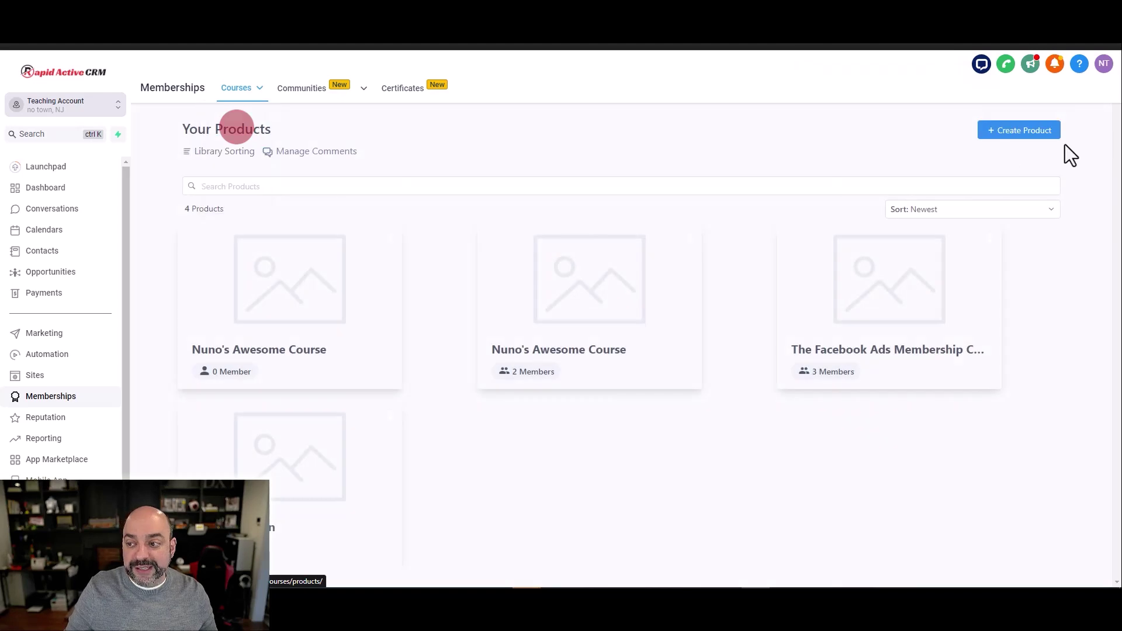
click(1010, 132)
click(959, 198)
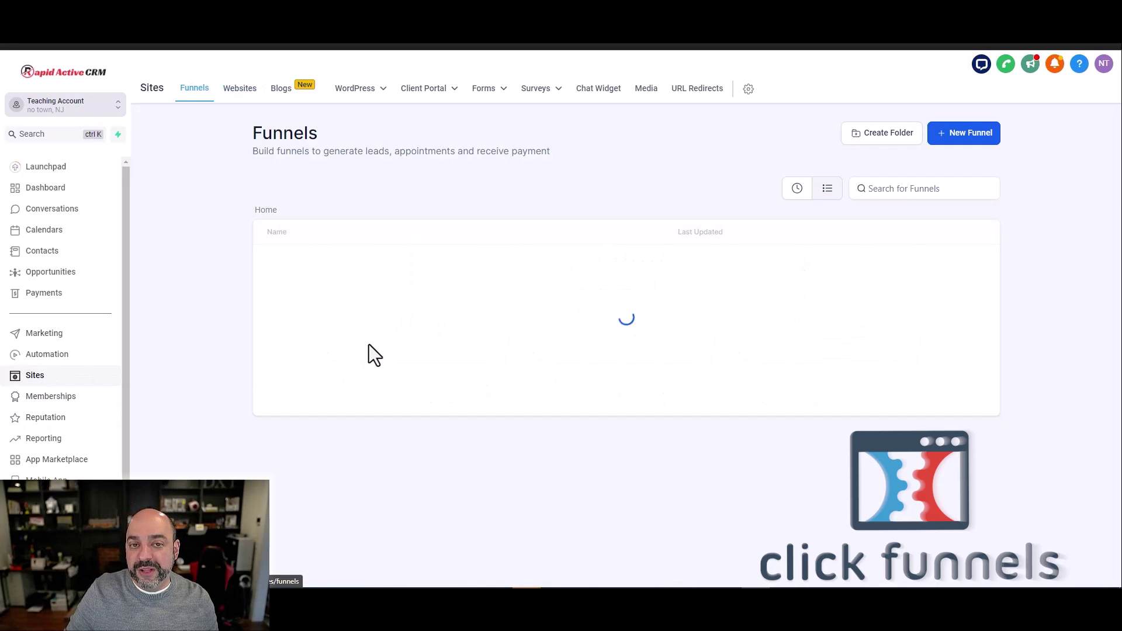
Browse the Plumbers and Courses funnel folders and abandon an unnamed new funnel
click(307, 363)
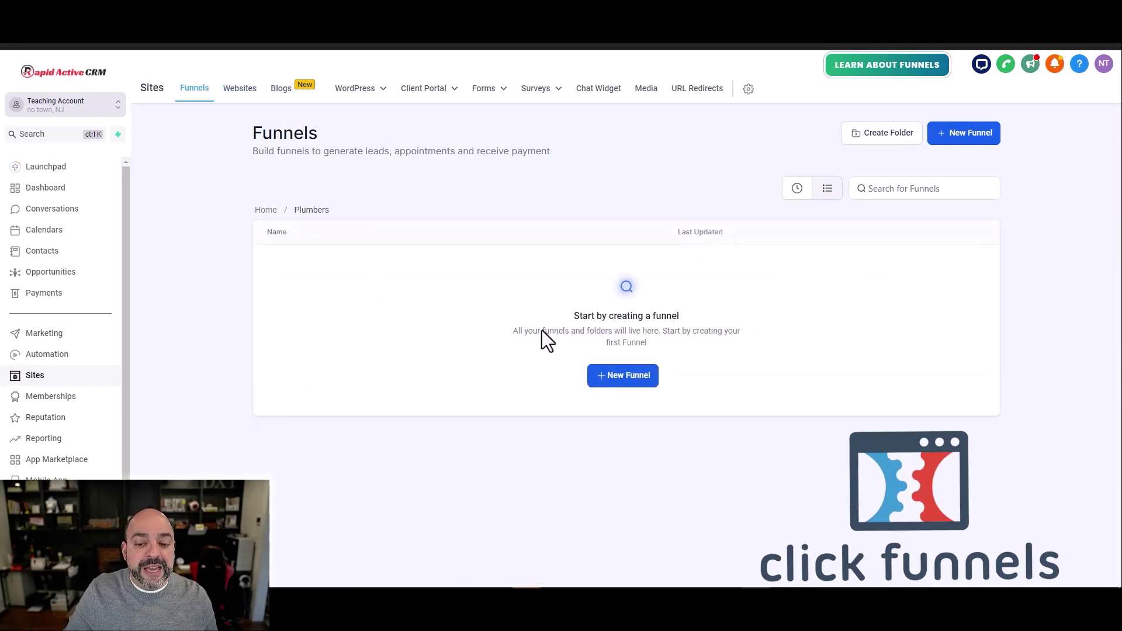
click(266, 210)
click(282, 306)
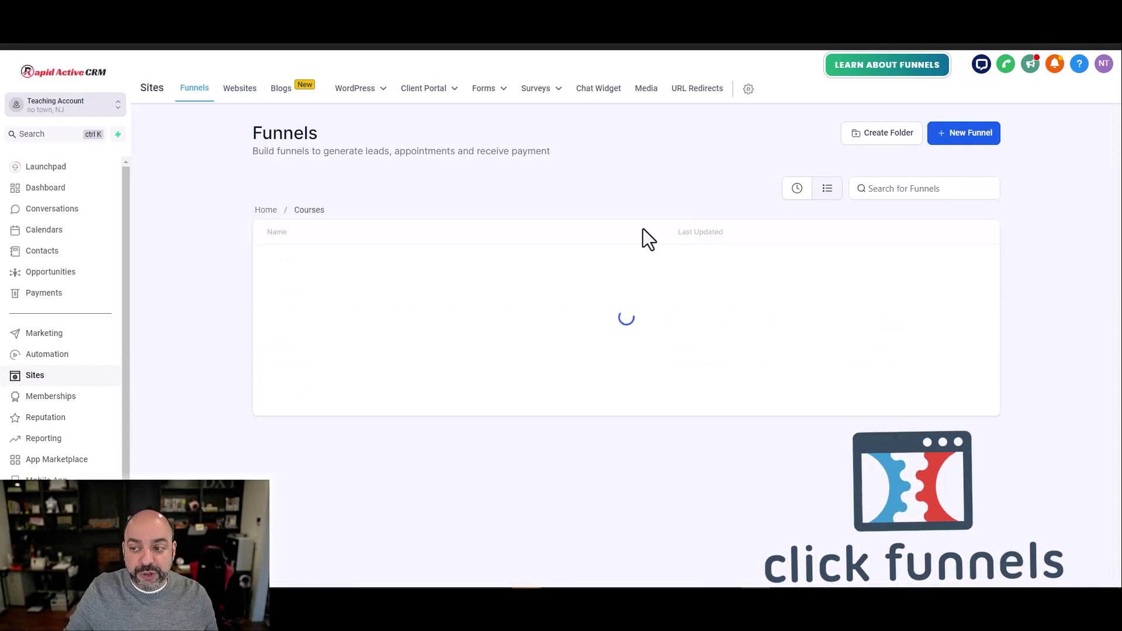
click(953, 137)
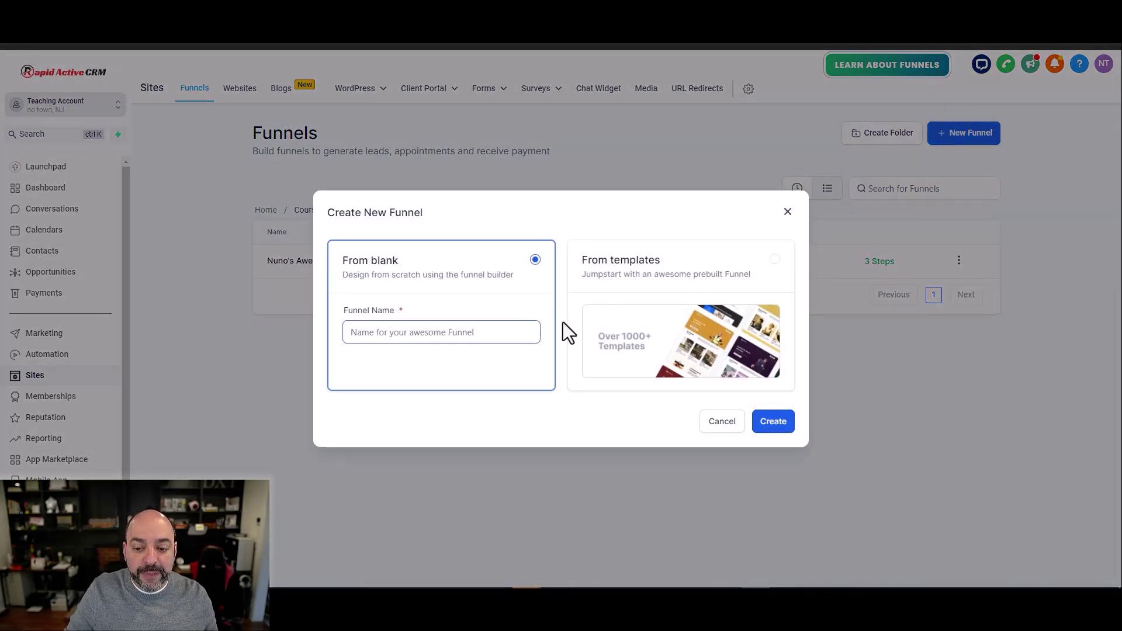
click(772, 422)
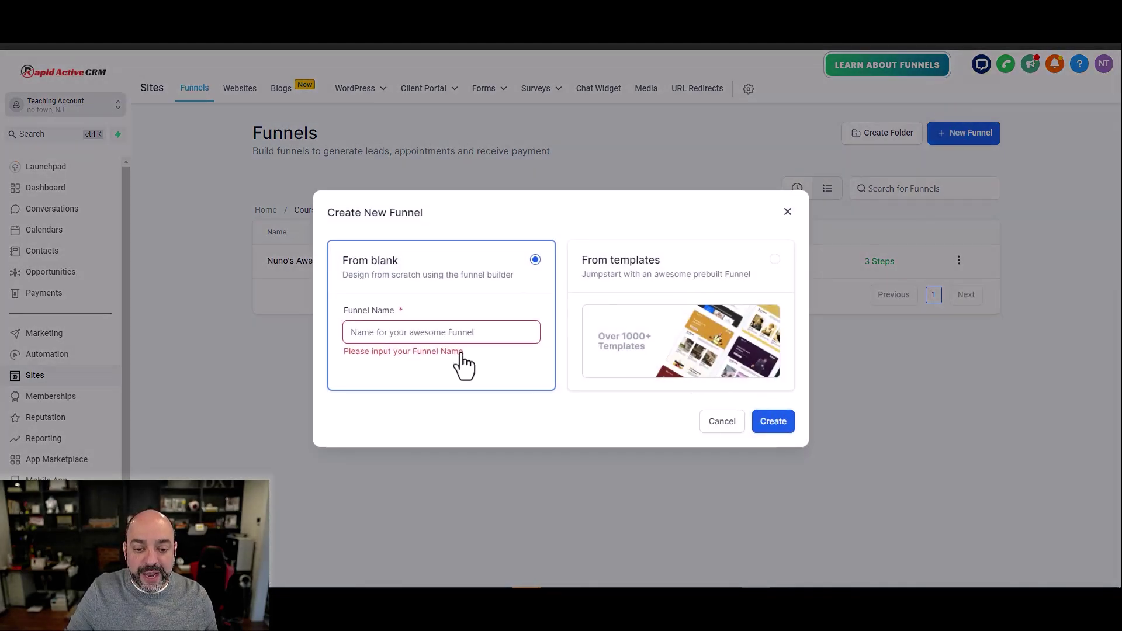
click(787, 212)
Open the Appointment Booking funnel and start a new step for ClickFunnels import
click(266, 210)
click(303, 429)
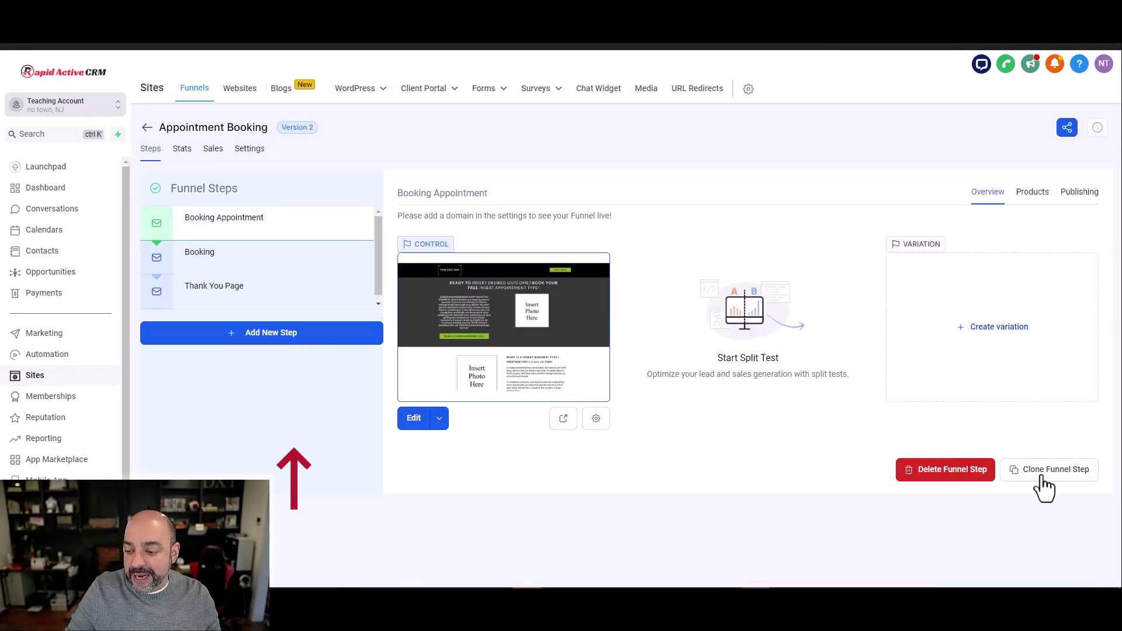
click(290, 338)
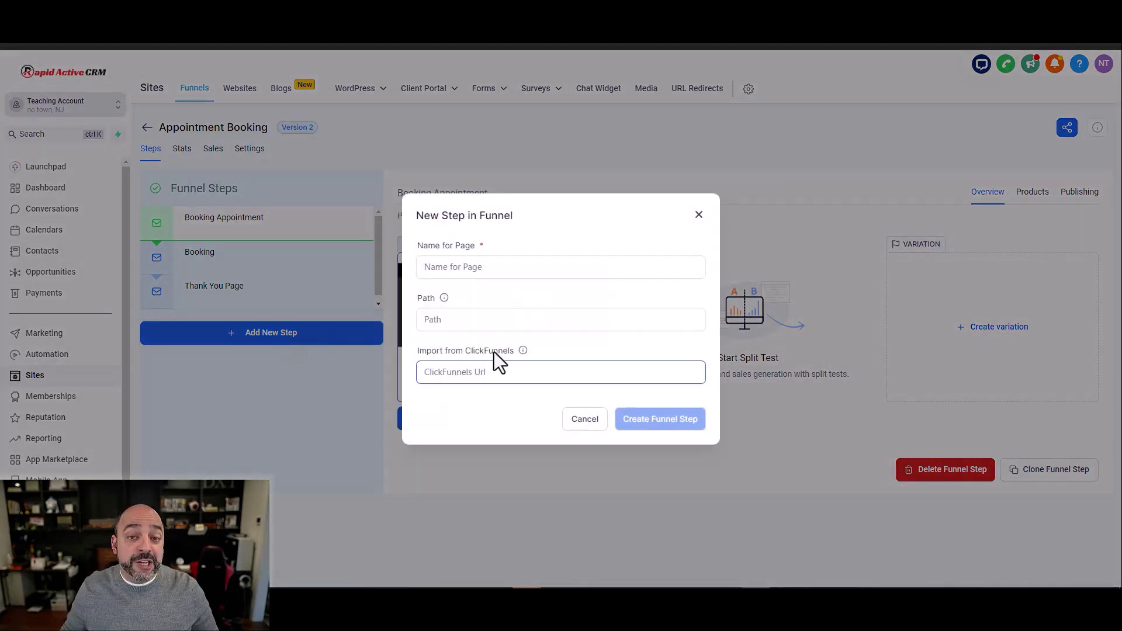
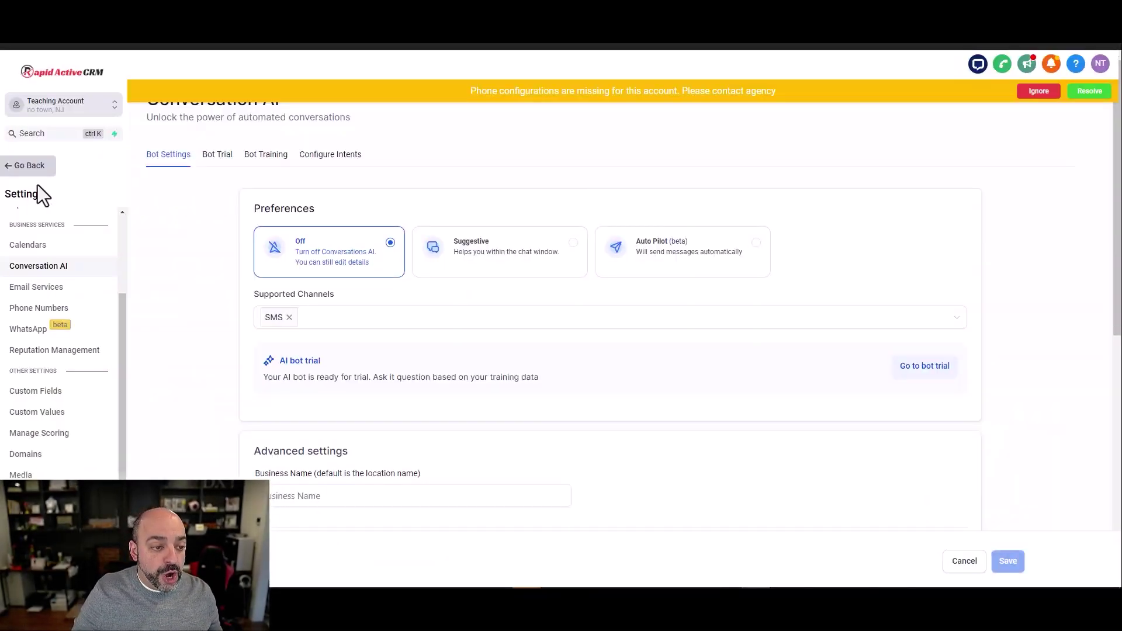
Start a new workflow from scratch under Automation > Workflows
click(33, 172)
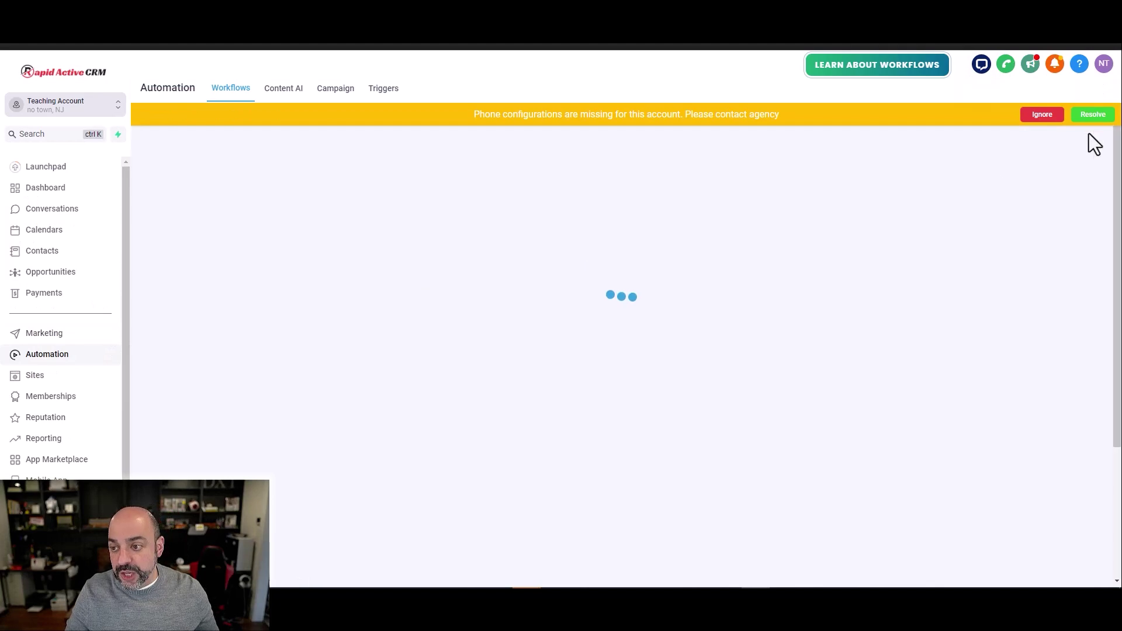
click(1046, 117)
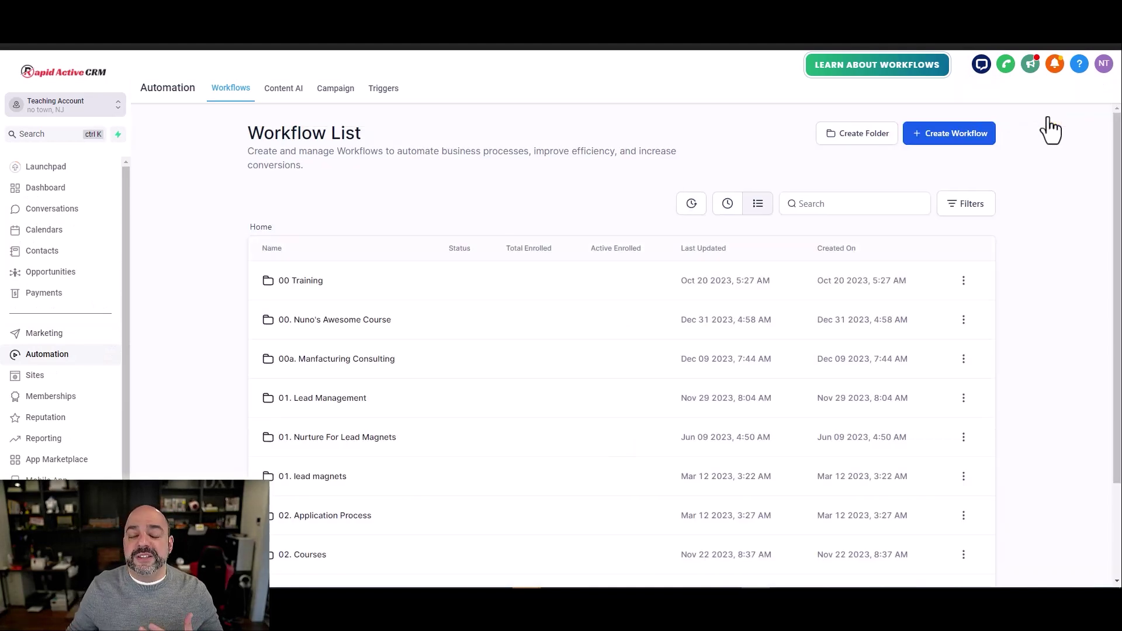
click(955, 134)
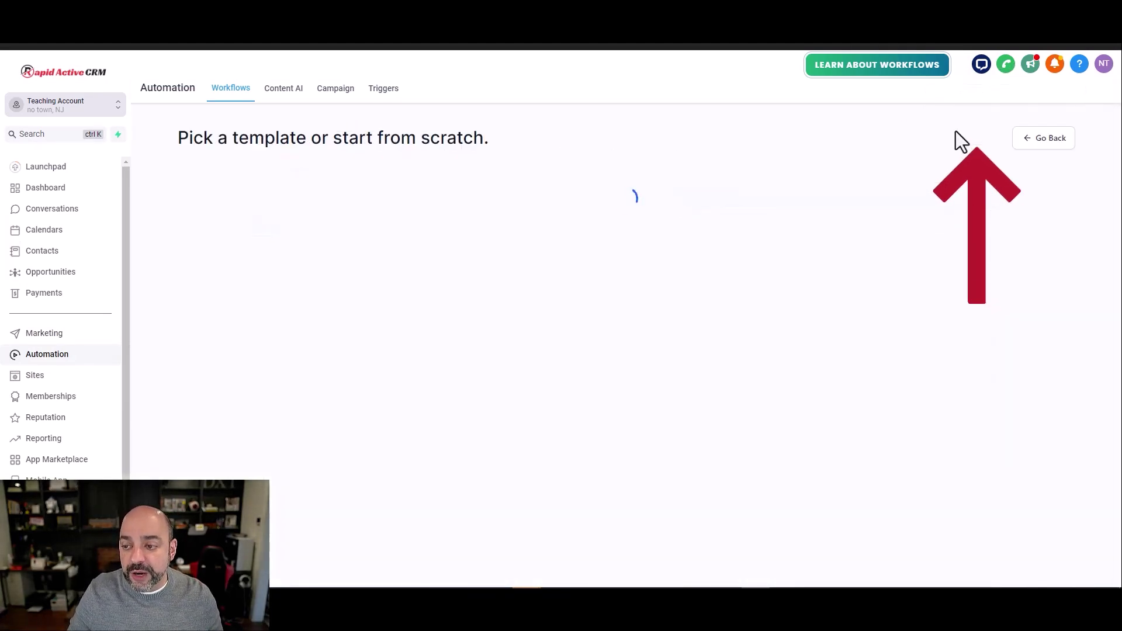
click(442, 306)
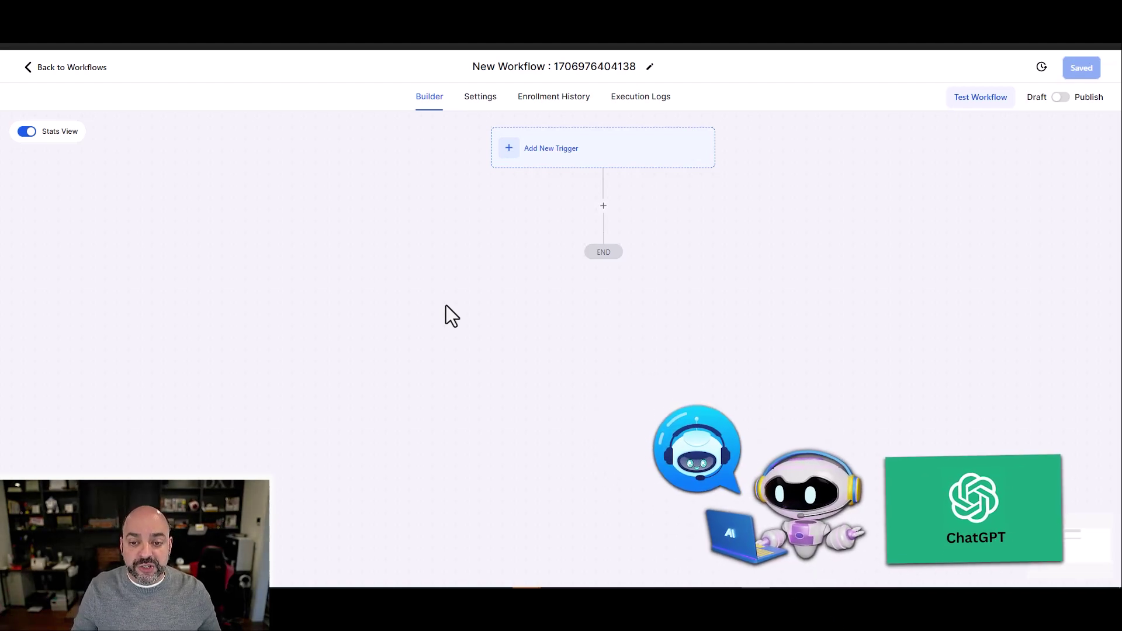
Add Customer Replied as the workflow trigger
click(613, 152)
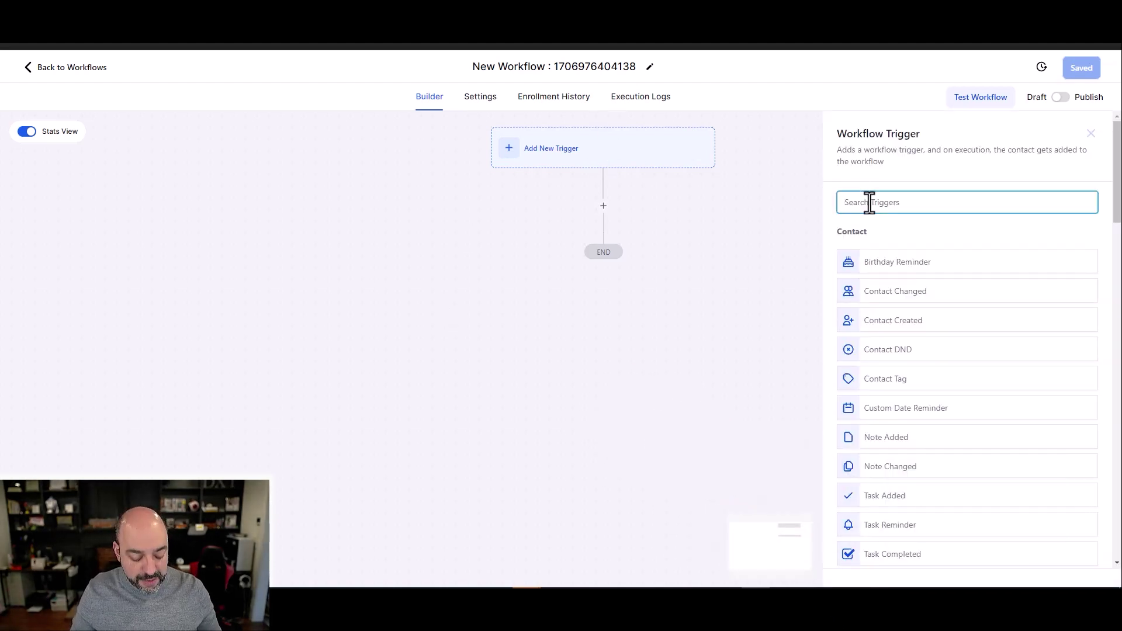
text(customer)
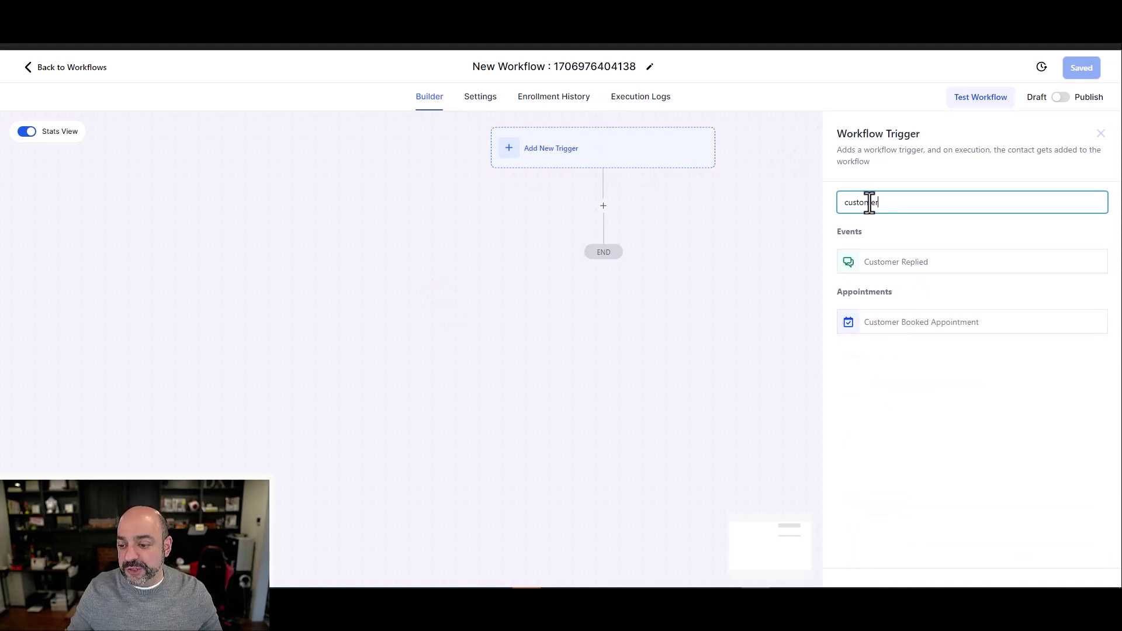
click(964, 262)
Filter the trigger to Reply channel = Chat Widget and save it
click(638, 315)
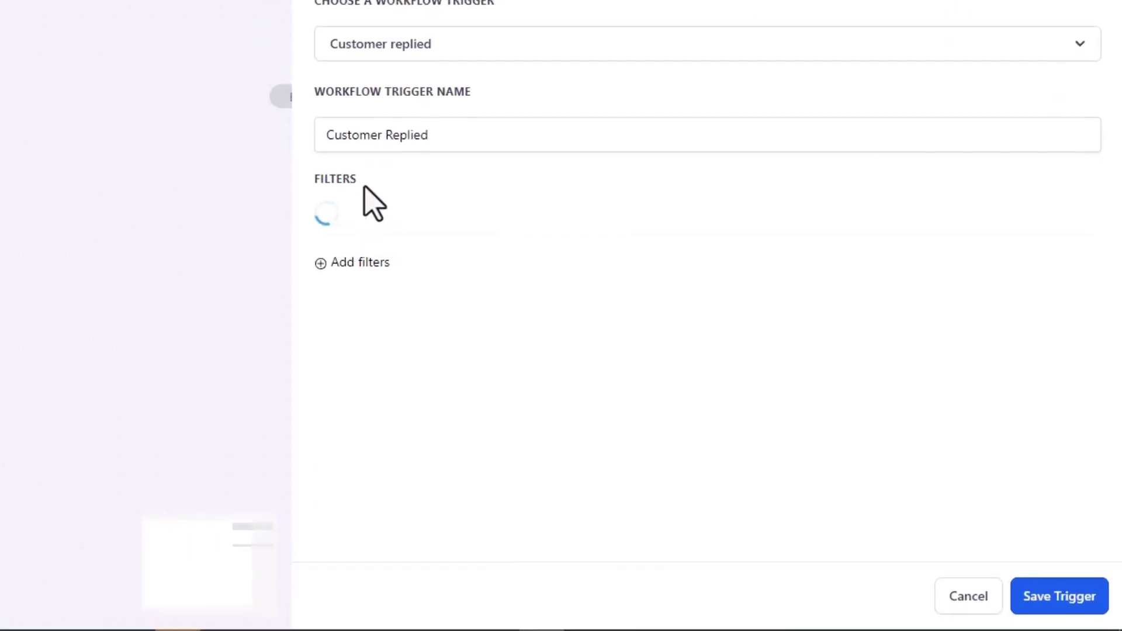
click(689, 336)
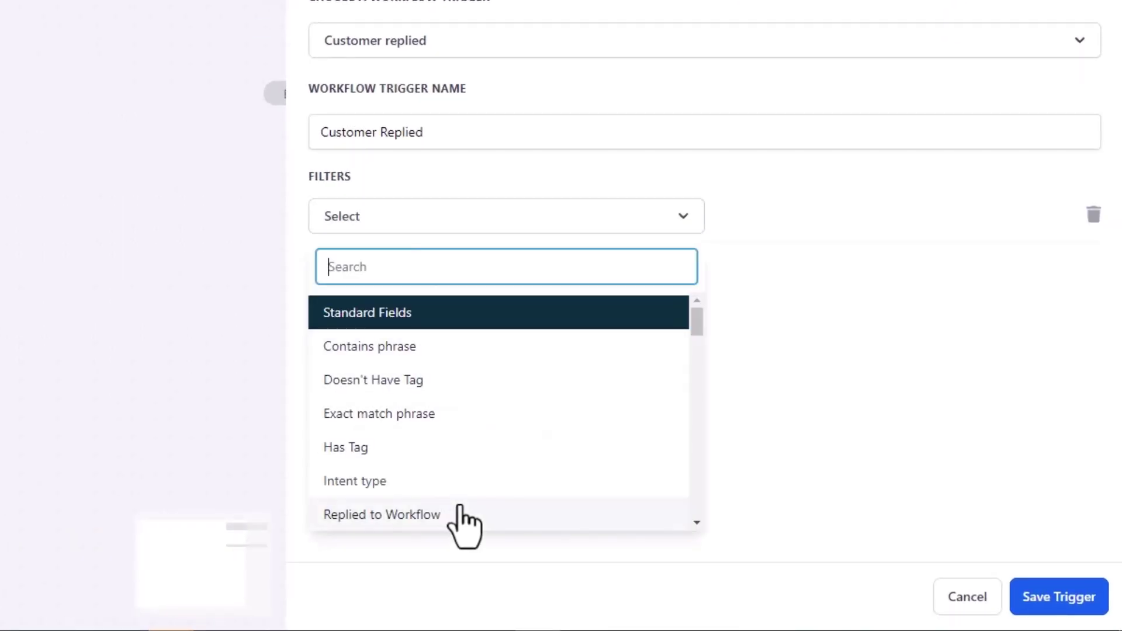
scroll(462, 520, down, 3)
click(439, 361)
click(813, 222)
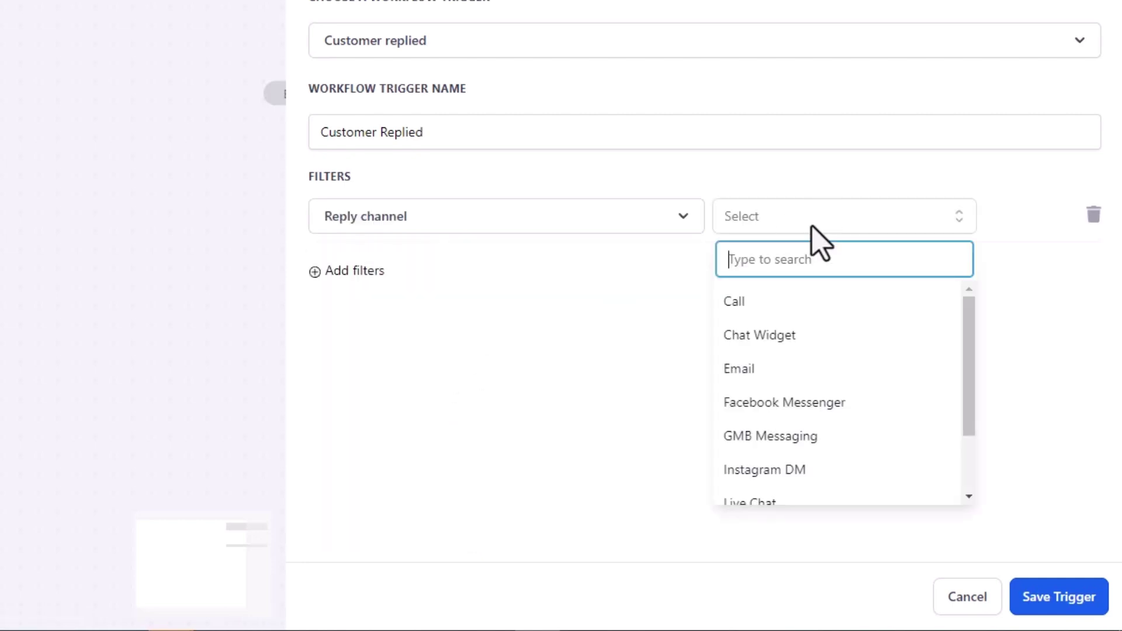
scroll(809, 401, down, 3)
scroll(806, 421, up, 3)
click(788, 346)
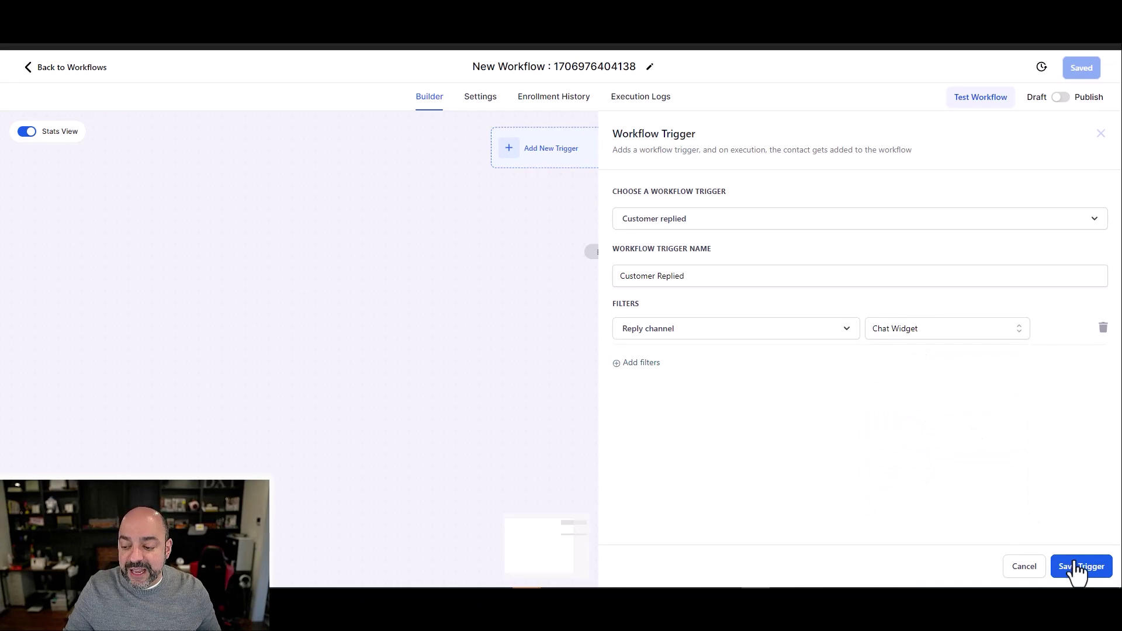
click(1076, 568)
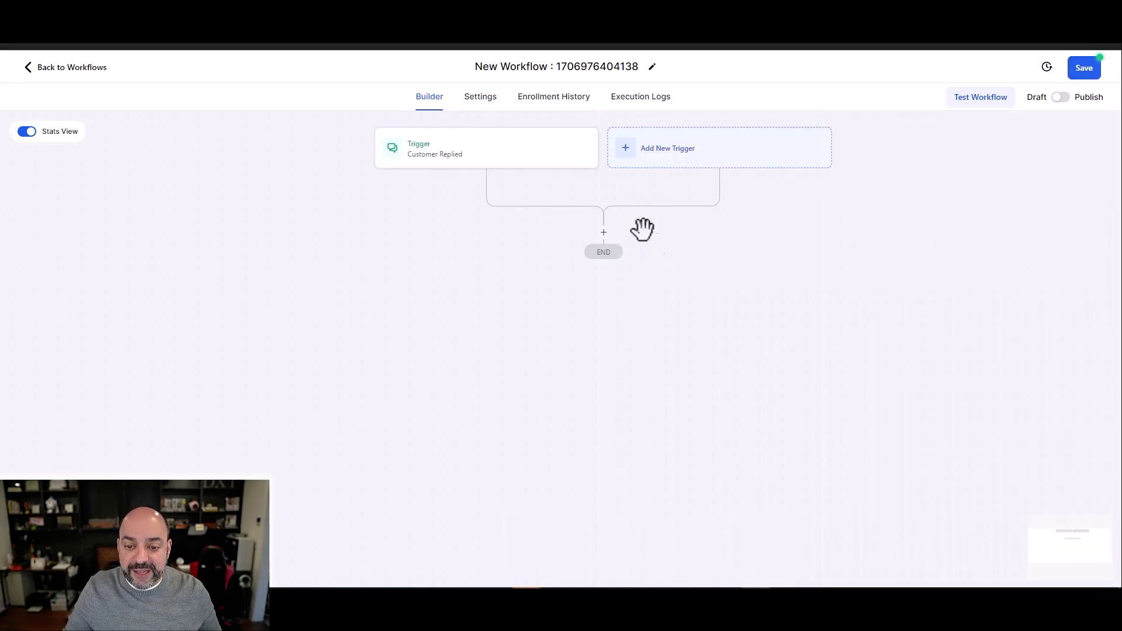
Add a ChatGPT action after the trigger and begin the prompt 'Respond to this customer:'
click(604, 233)
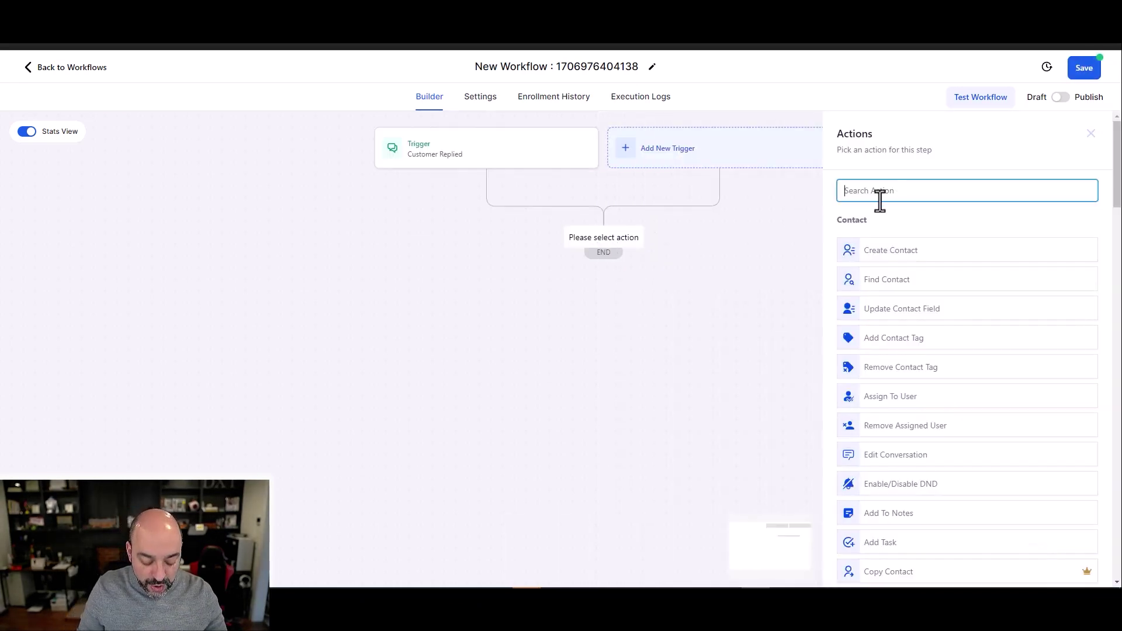
text(cha)
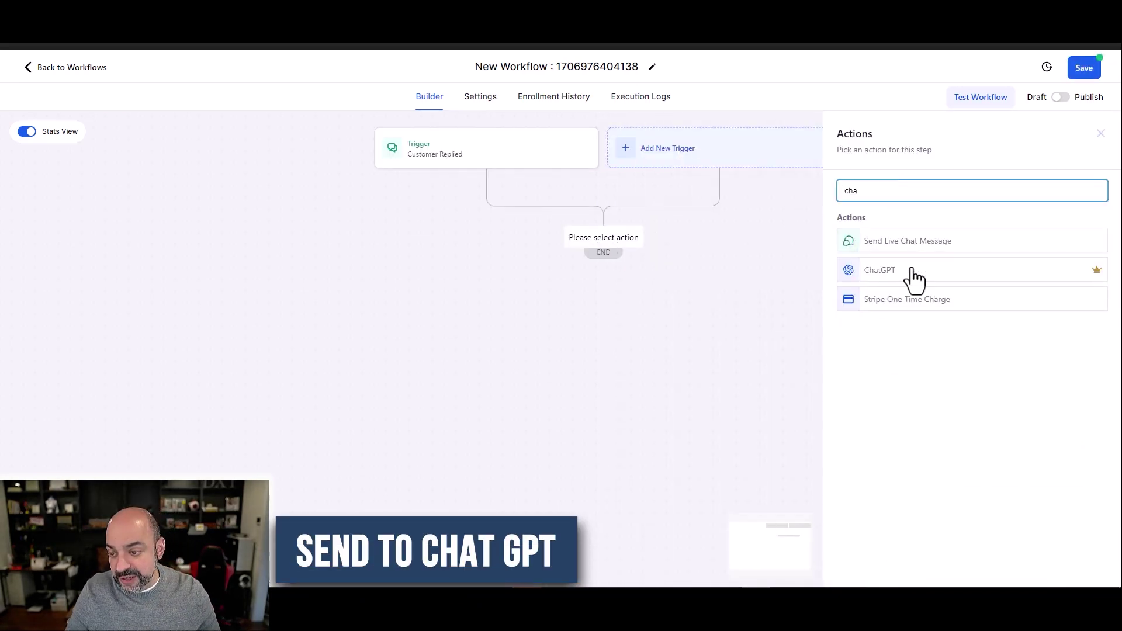
click(913, 279)
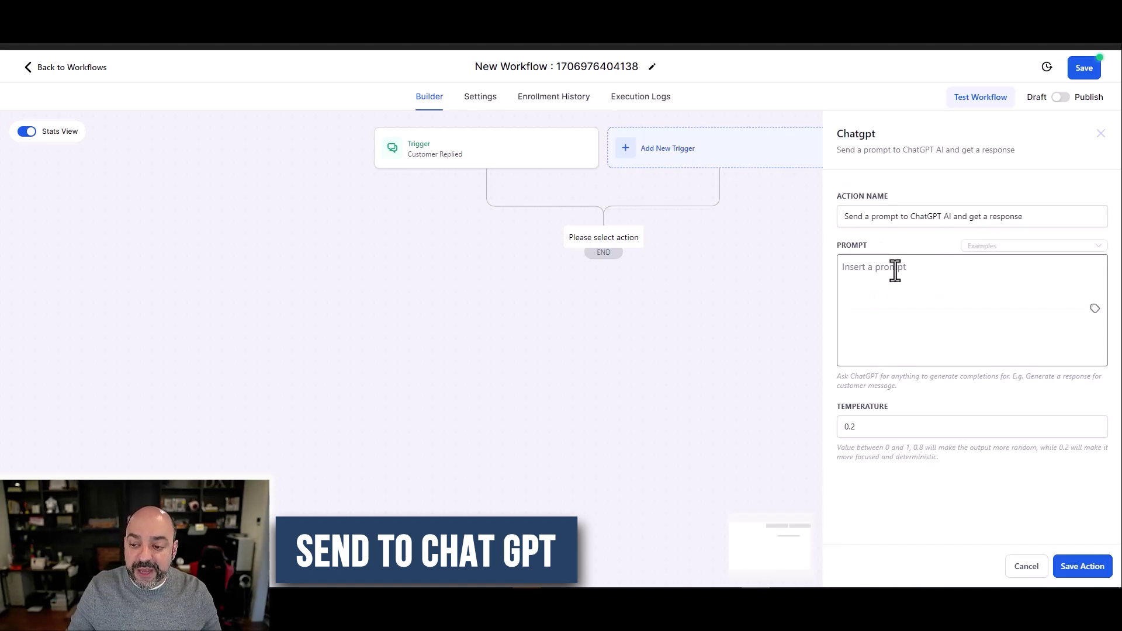
text(Respond to this custoemr:)
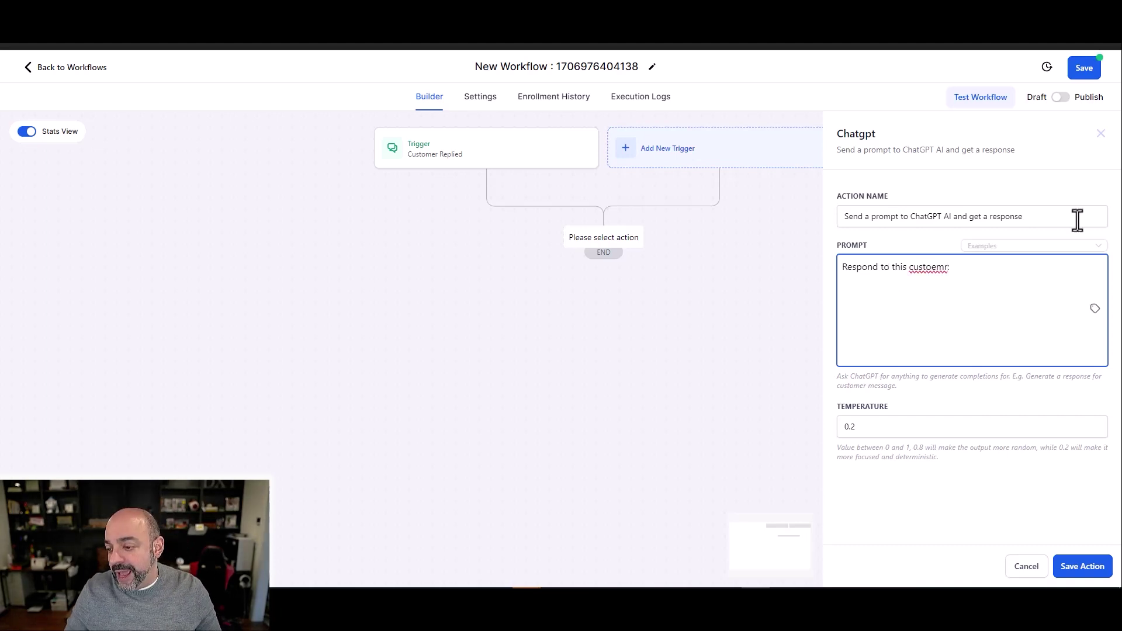
Insert the Message > Message Body custom value ({{message.body}}) into the prompt
click(1093, 313)
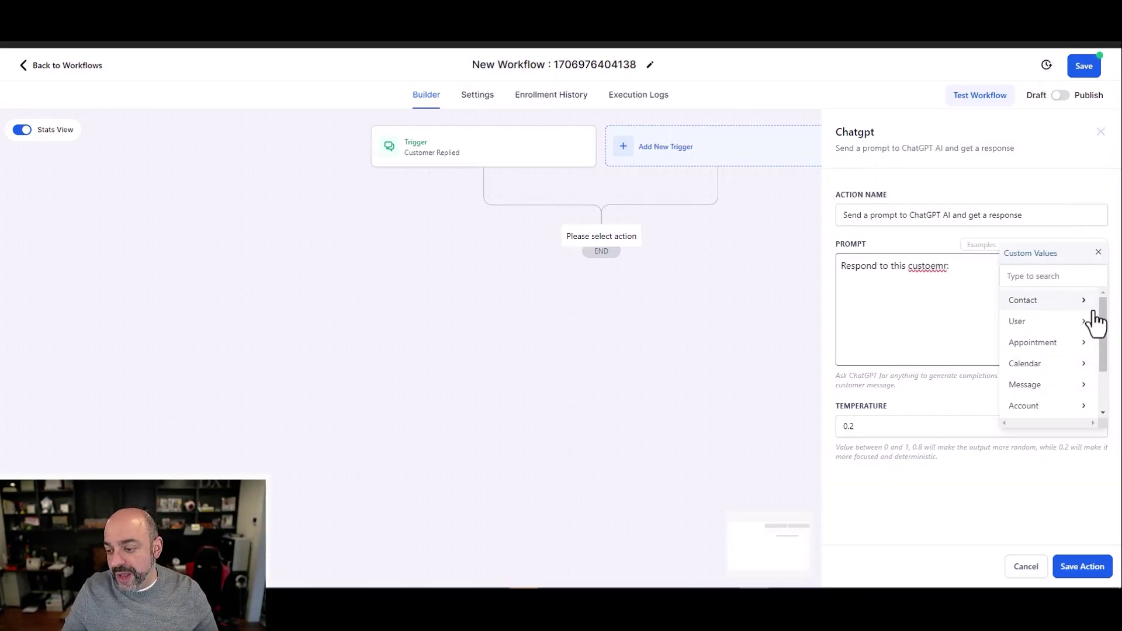
click(1070, 299)
scroll(1048, 227, down, 3)
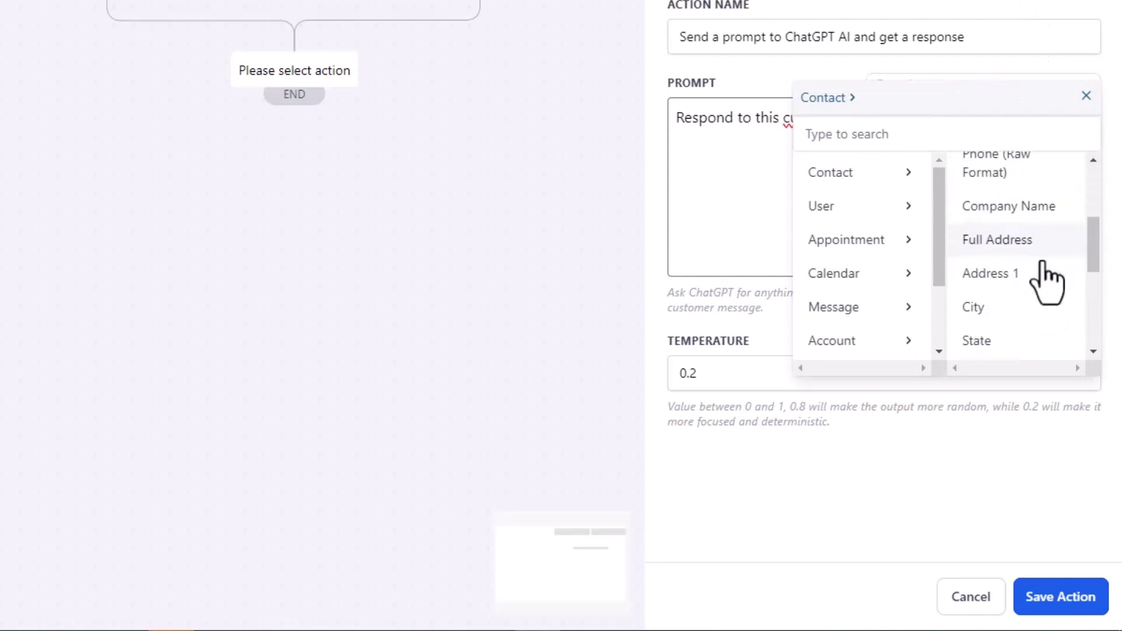
scroll(1043, 263, up, 2)
scroll(1034, 274, down, 5)
scroll(1028, 301, down, 1)
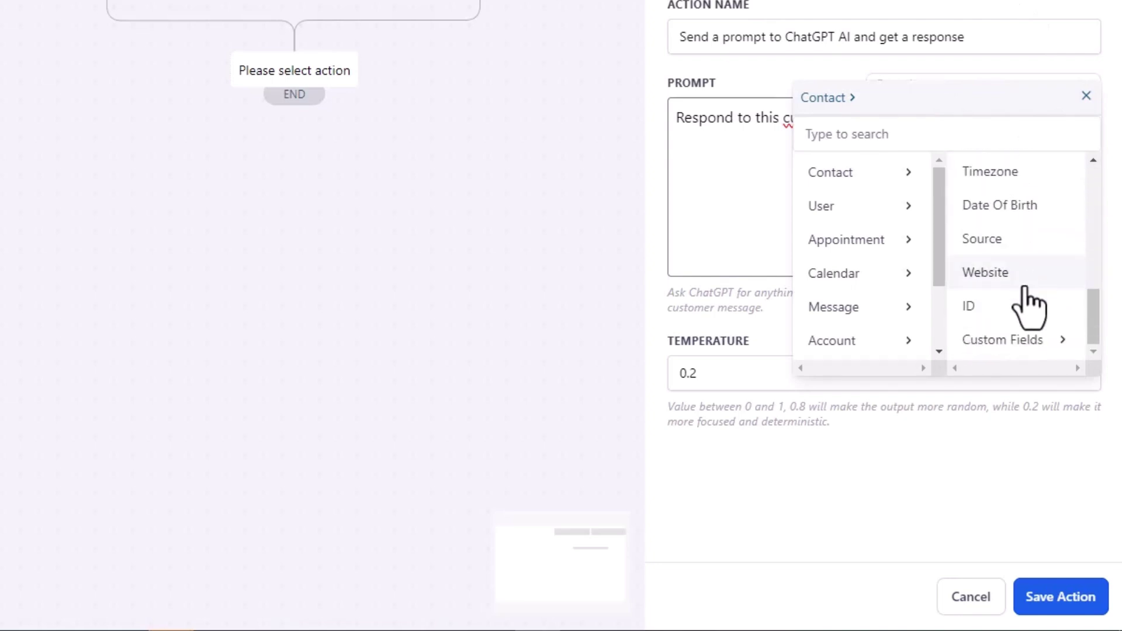
scroll(876, 239, down, 2)
click(874, 219)
click(1027, 181)
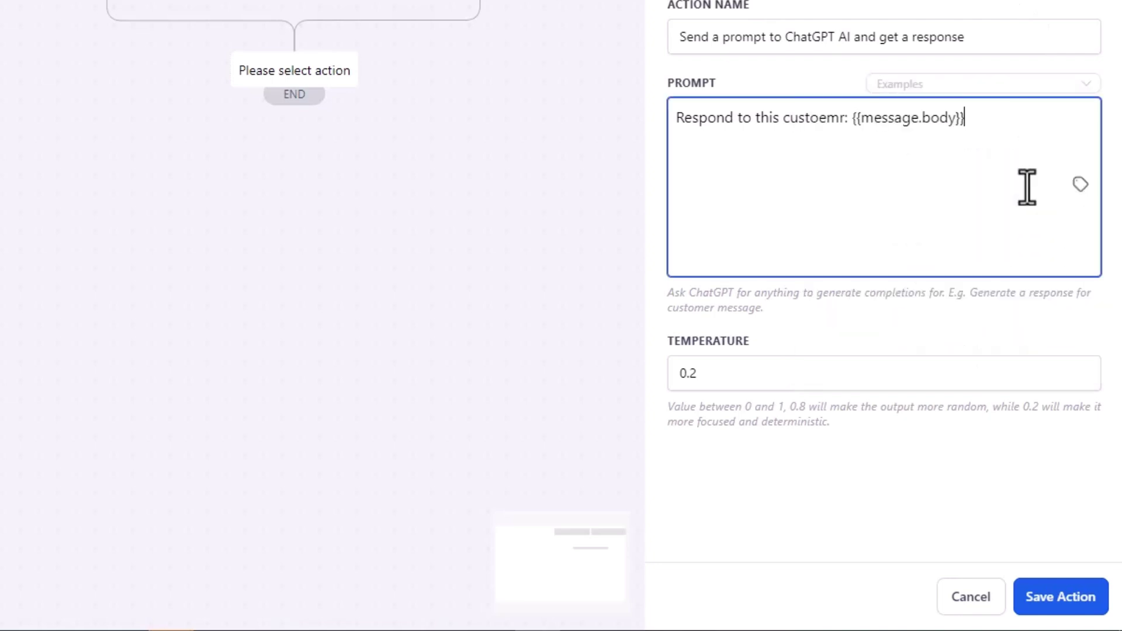
Correct 'custoemr' to 'customer' and save the ChatGPT action
right_click(839, 126)
click(876, 140)
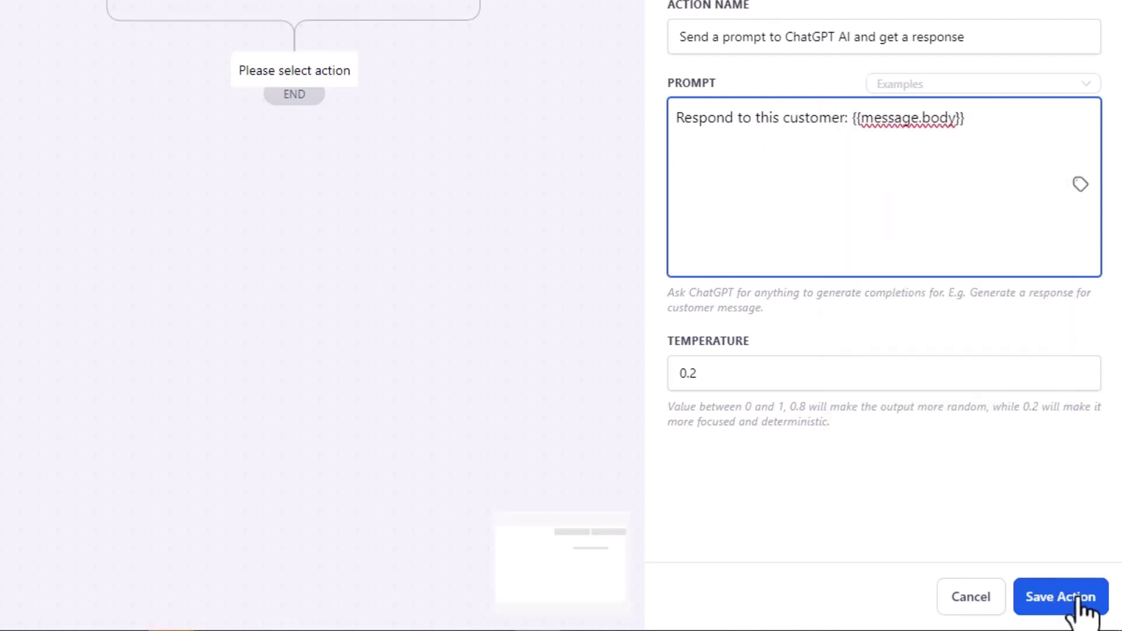
click(1080, 599)
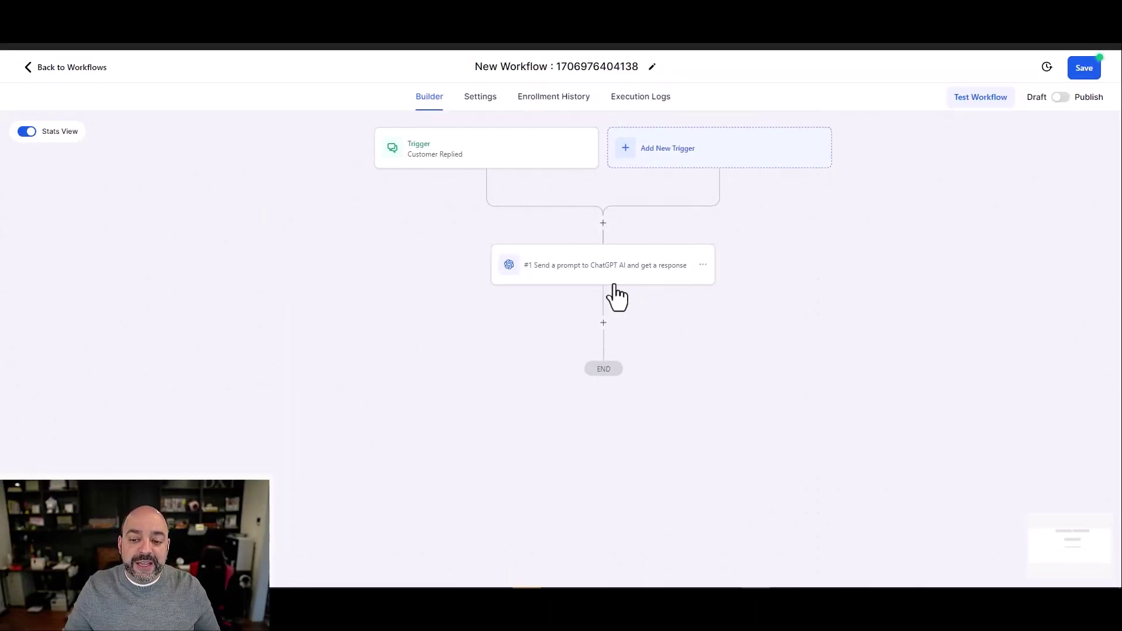
click(603, 322)
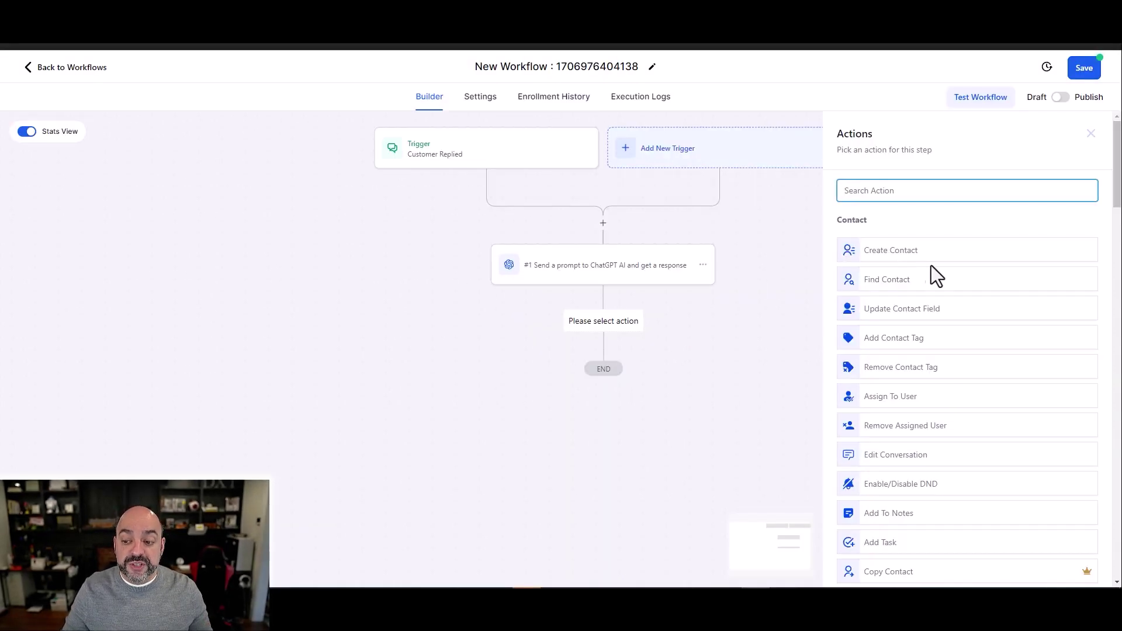
scroll(935, 280, down, 10)
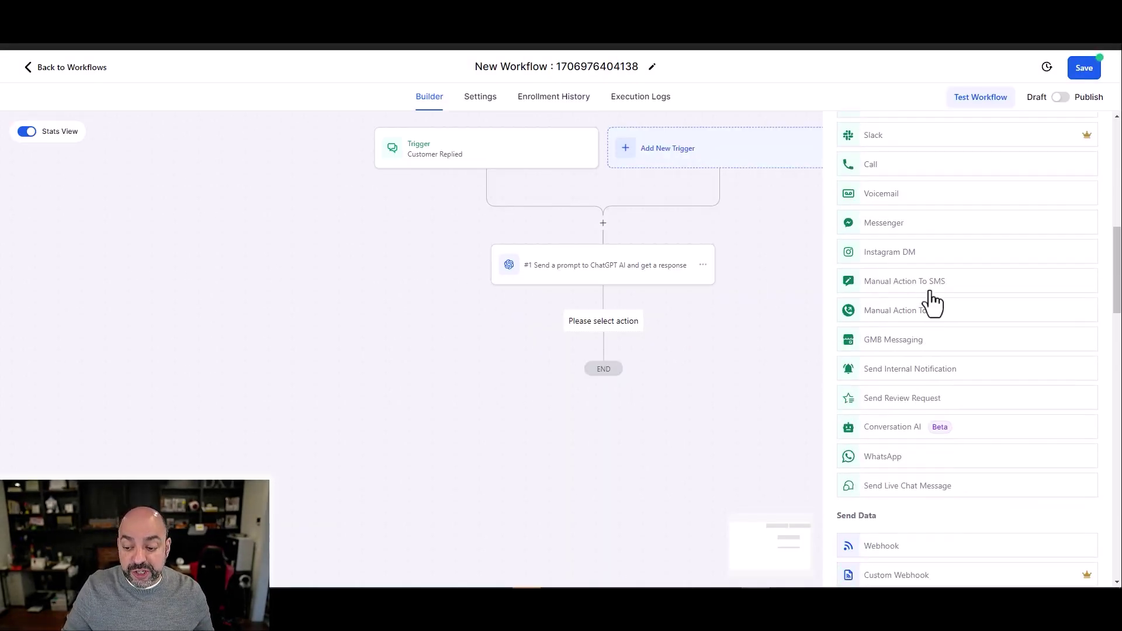
scroll(931, 302, down, 2)
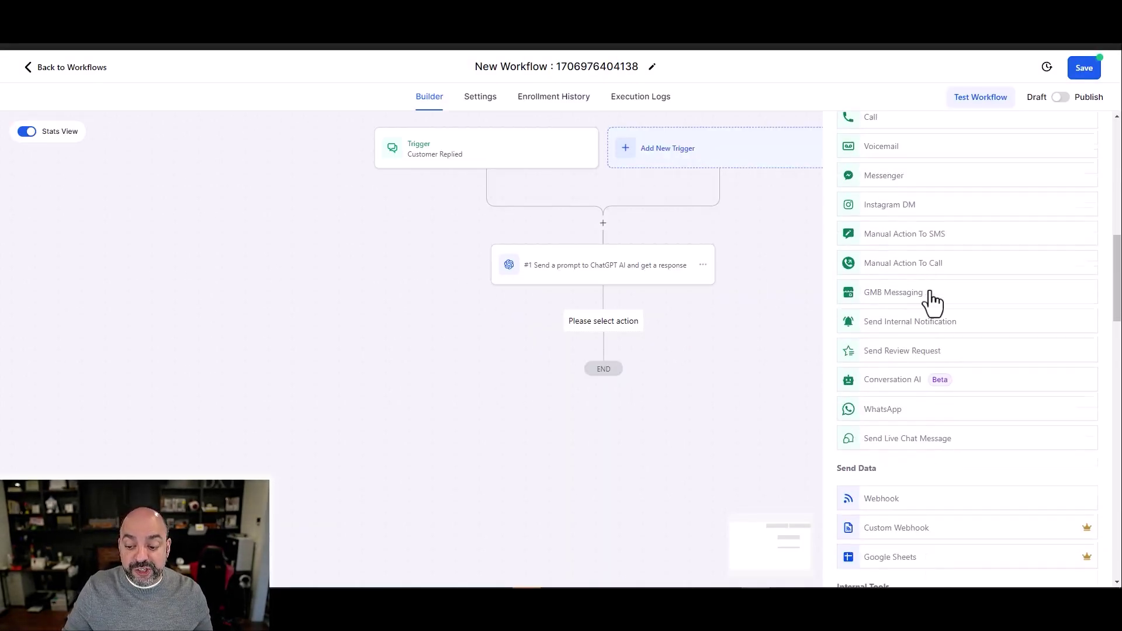
click(905, 377)
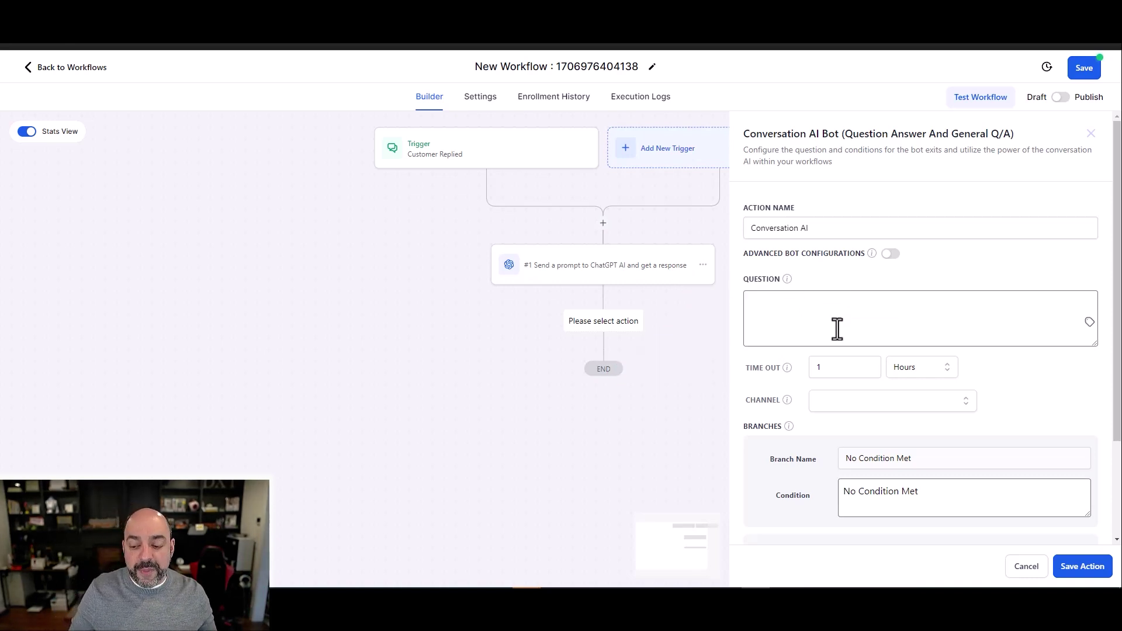
click(1019, 564)
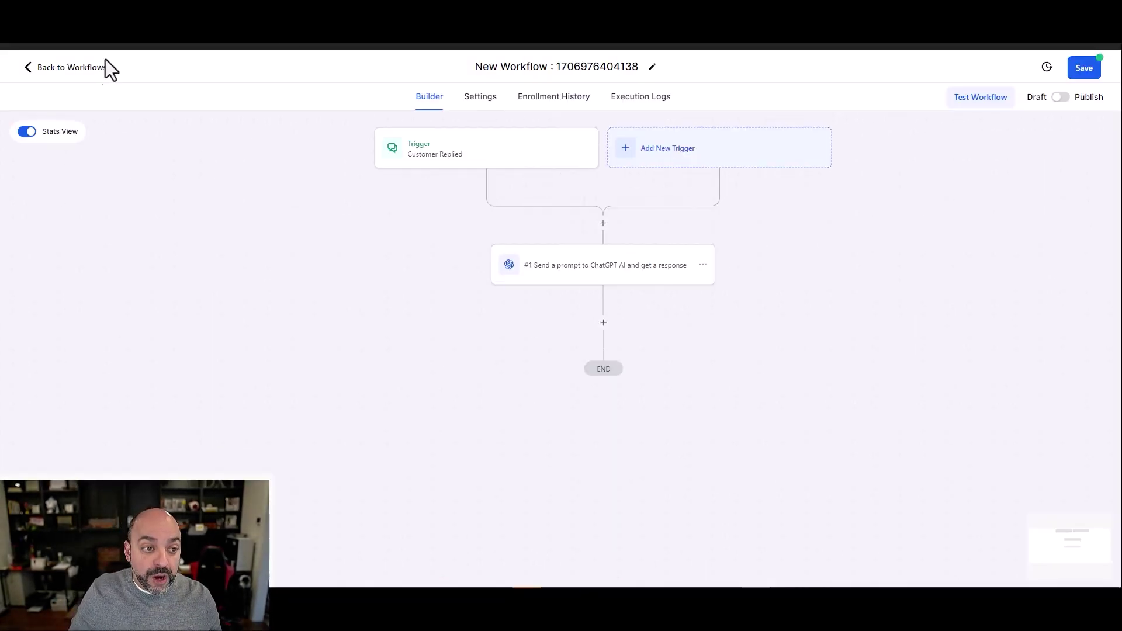
click(87, 69)
Leave the builder without saving and review the Sites > Chat Widget Webchat settings
click(681, 355)
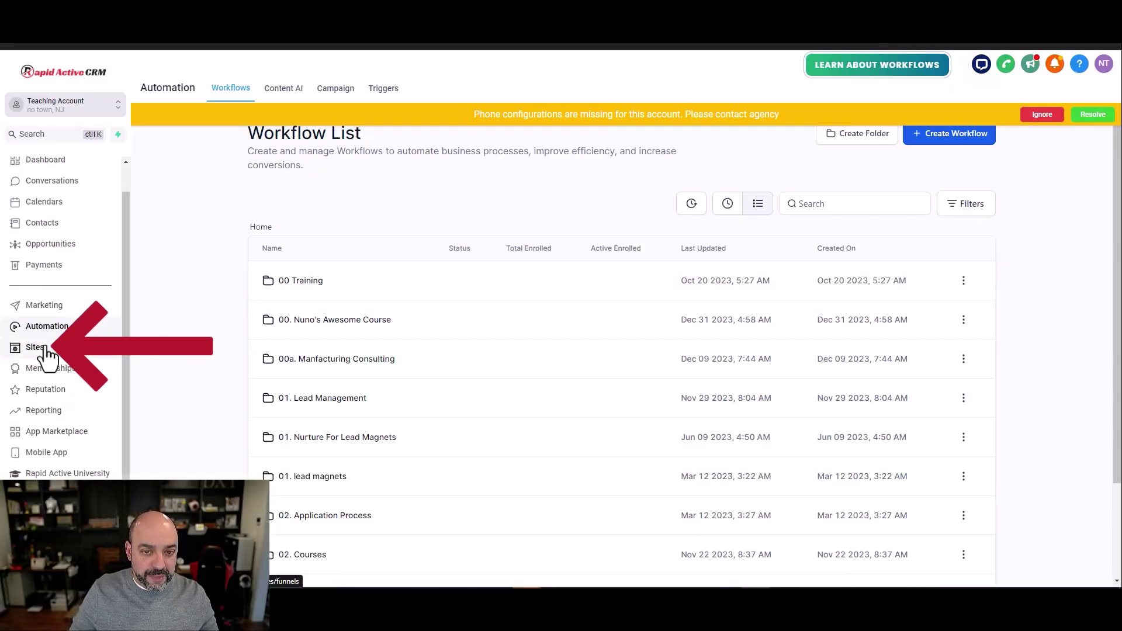
click(47, 347)
click(602, 88)
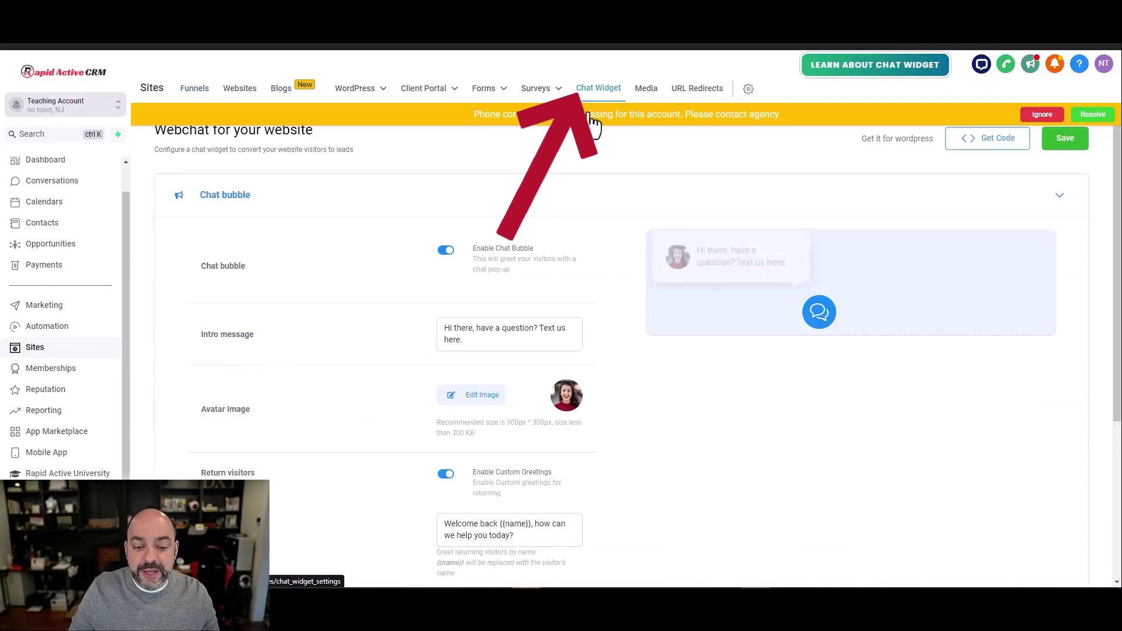
scroll(479, 229, down, 3)
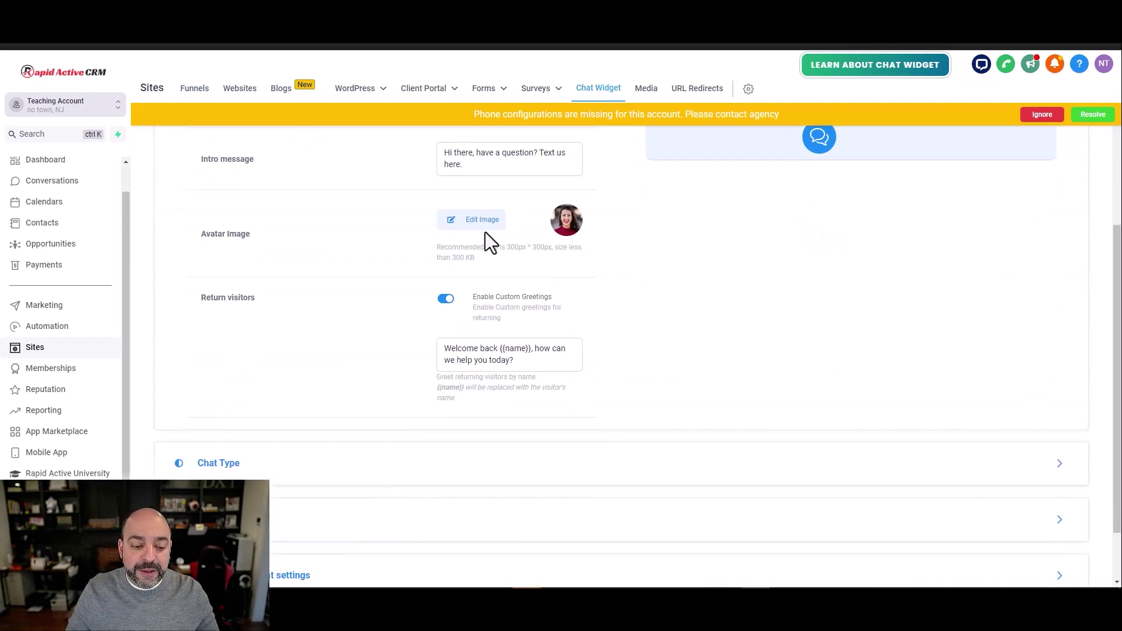
scroll(485, 233, down, 2)
scroll(506, 248, up, 5)
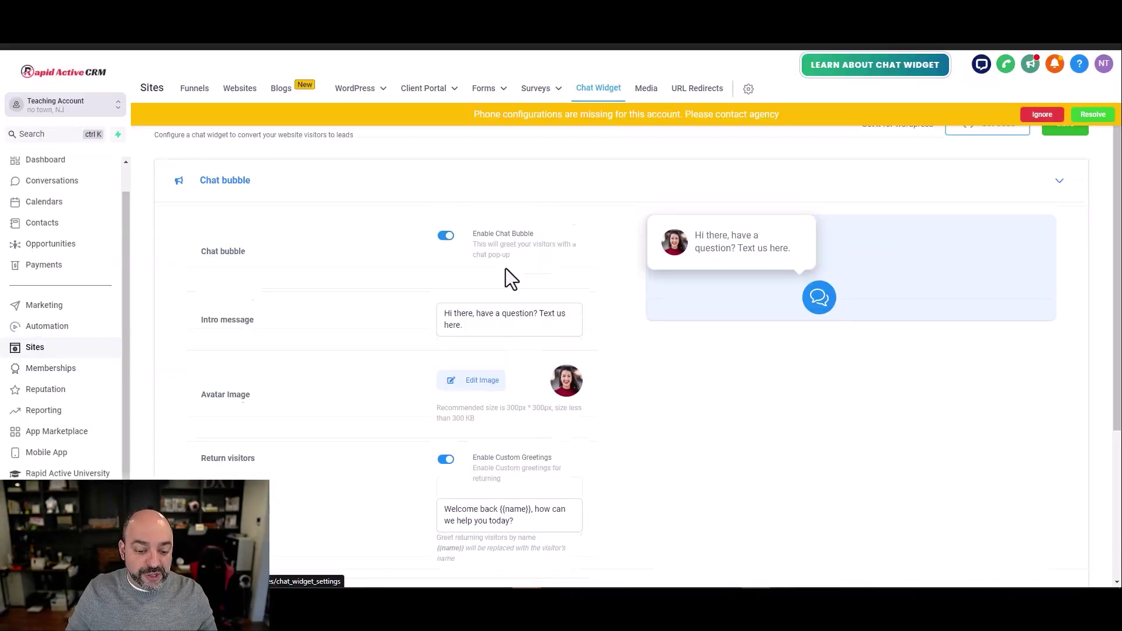
scroll(365, 403, down, 4)
Set the chat widget's Chat Type to Live chat
click(310, 404)
scroll(350, 380, down, 5)
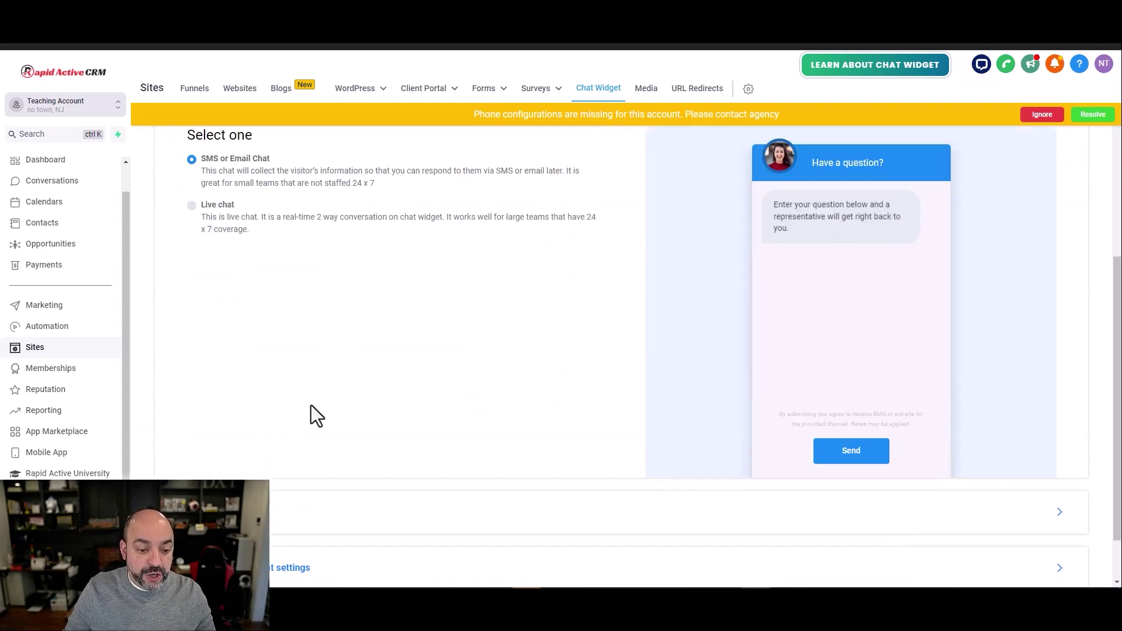
scroll(395, 345, up, 3)
click(246, 293)
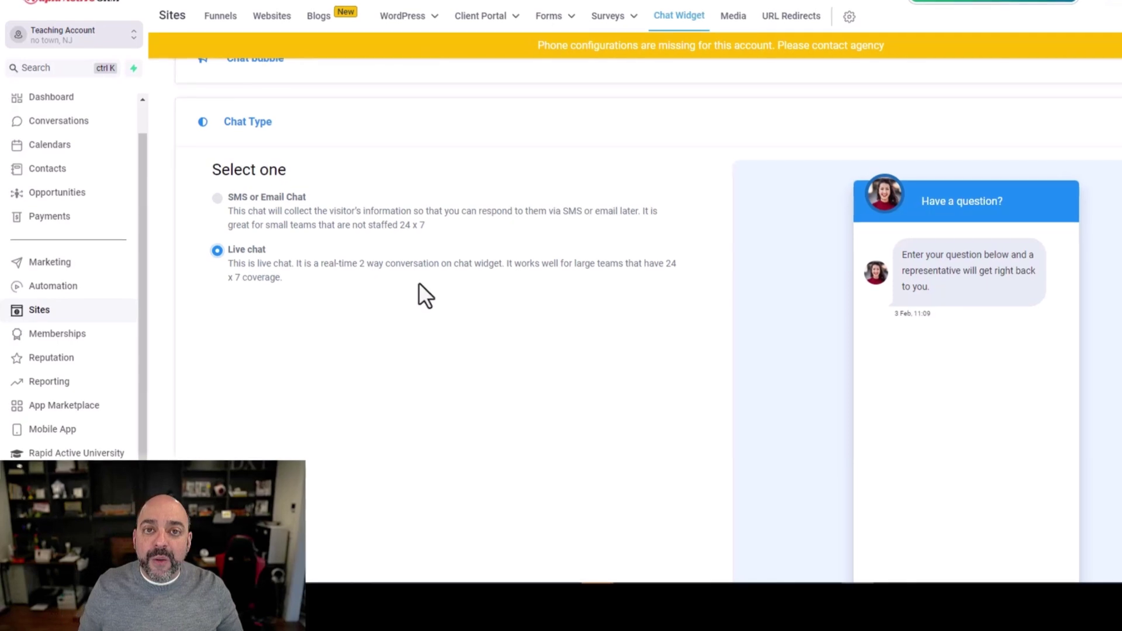
scroll(432, 271, down, 3)
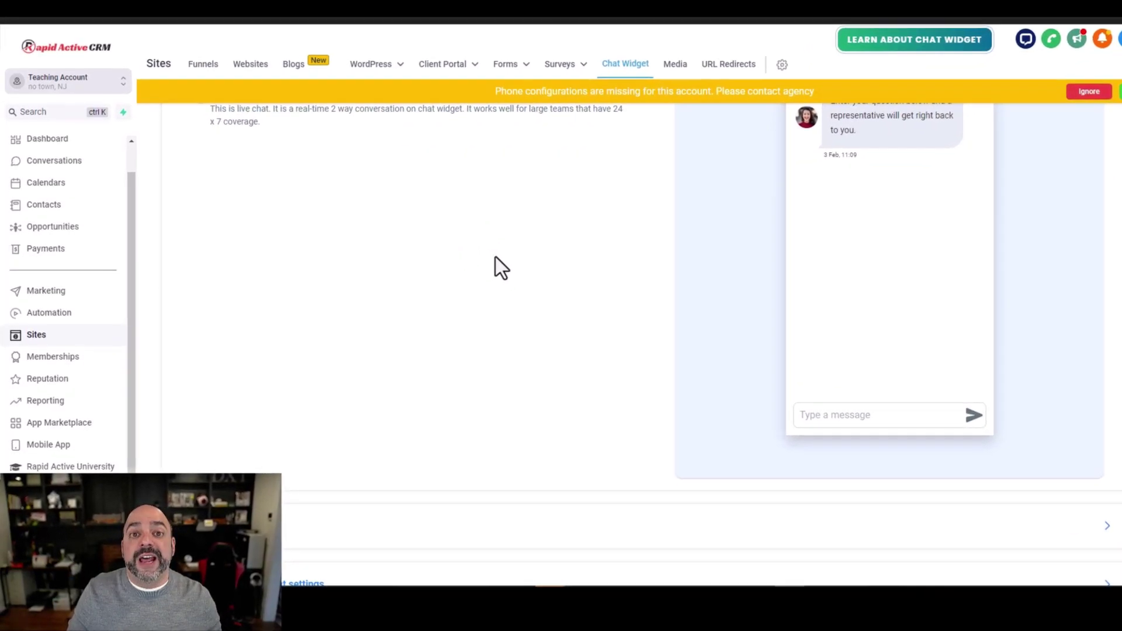
scroll(500, 257, down, 1)
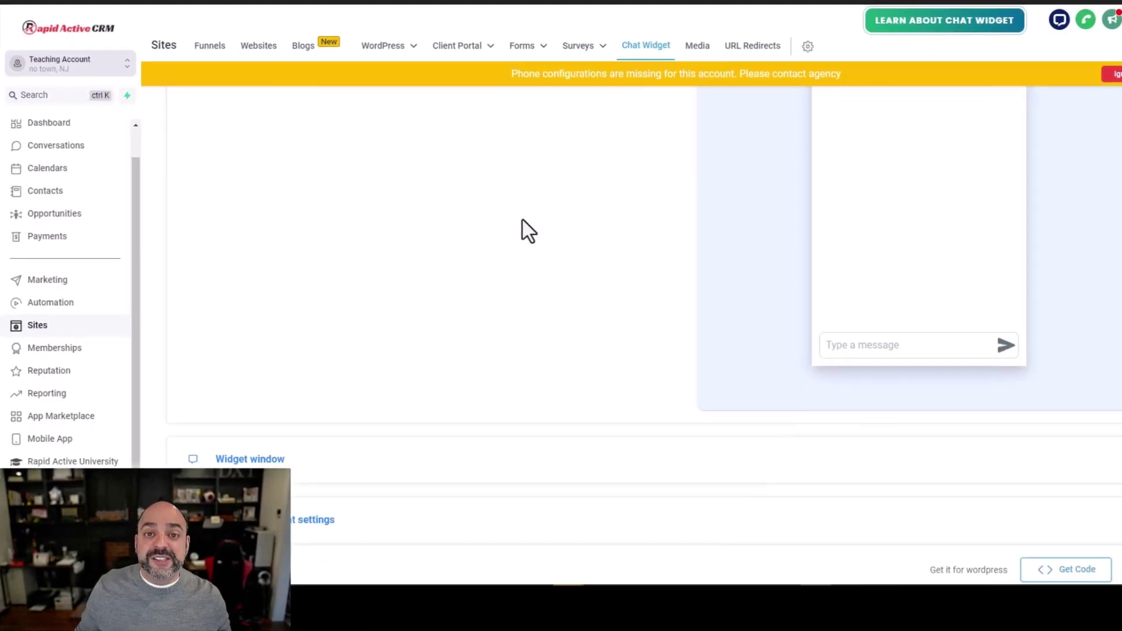